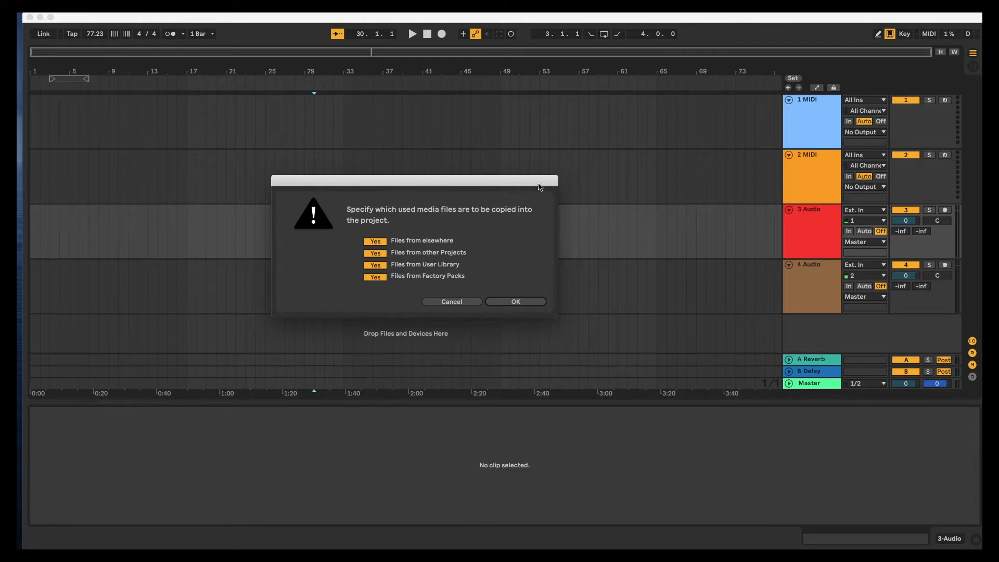
Copy all used media into the project, including files from elsewhere, other Projects, the User Library and Factory Packs
left_click_drag(538, 185, 576, 159)
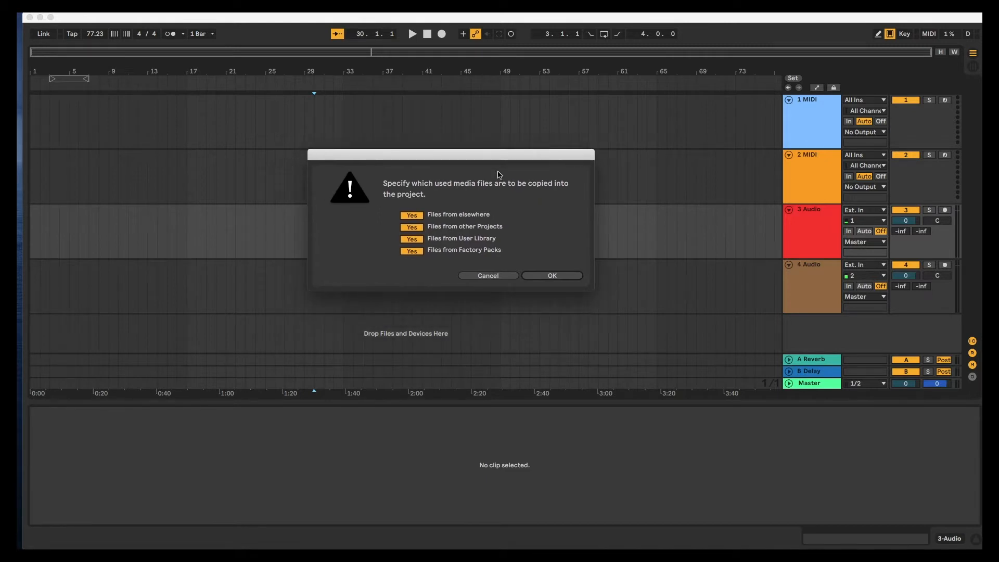
left_click(547, 276)
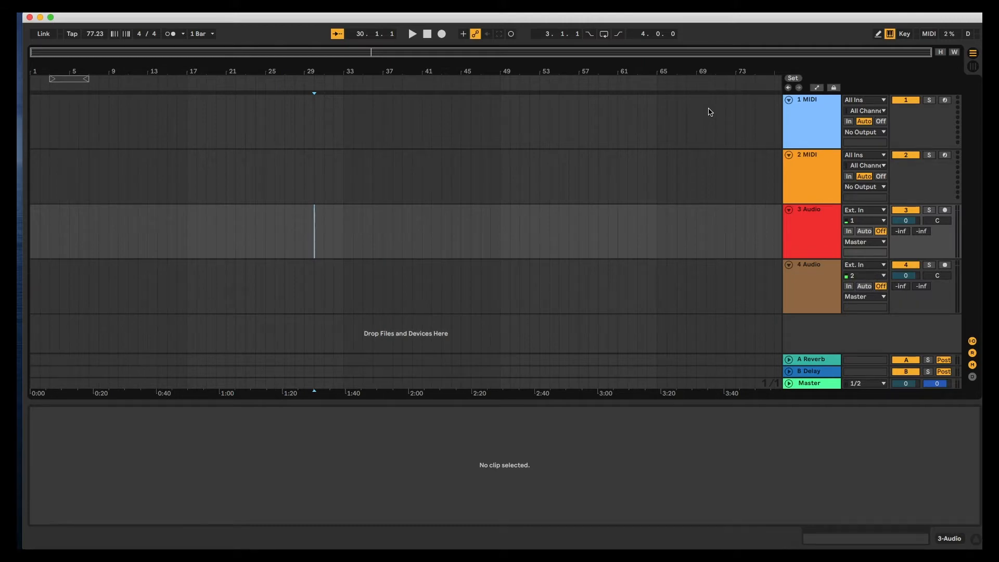
Enter MIDI mapping mode, select record, stop, tap tempo and the metronome as mappable controls, and leave the mode
left_click(928, 34)
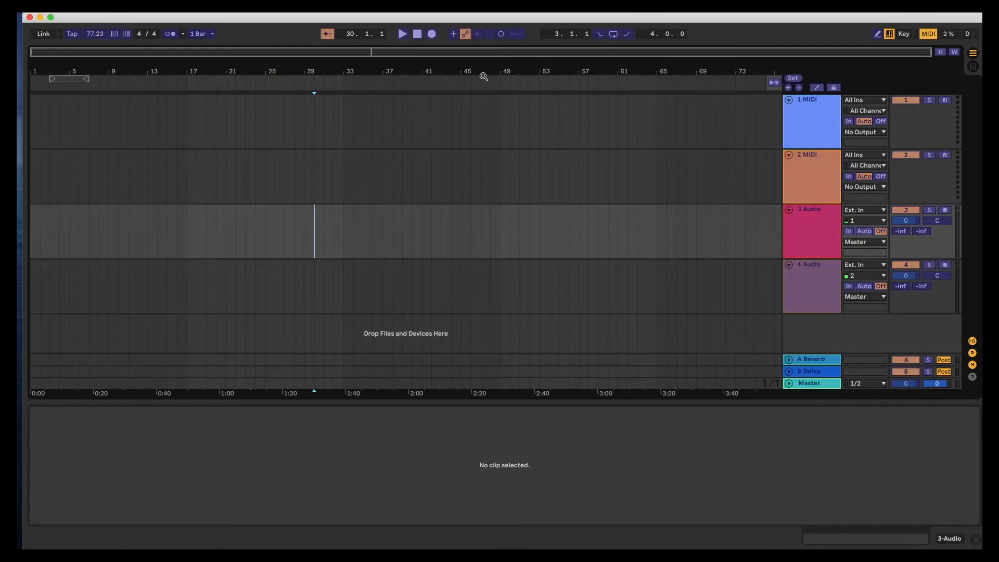
left_click(432, 35)
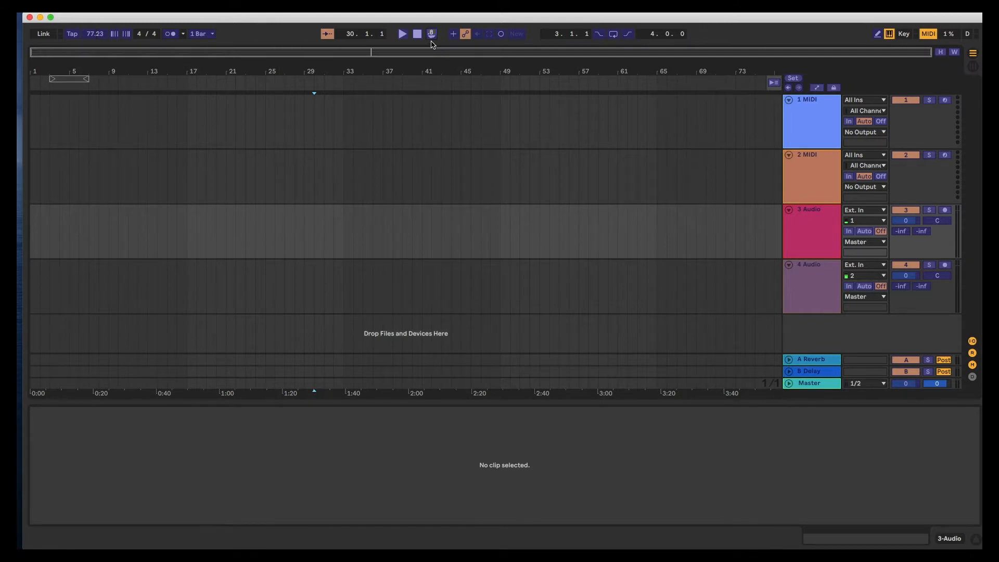
left_click(419, 35)
left_click(75, 38)
left_click(172, 37)
left_click(936, 34)
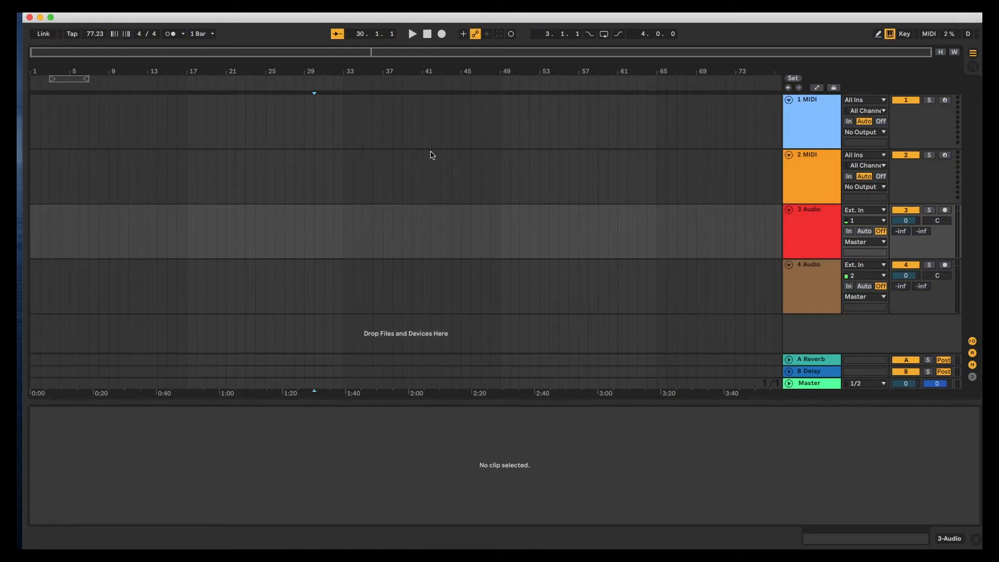
Arm the 3 Audio track and record a short take on it from bar 1
left_click(34, 247)
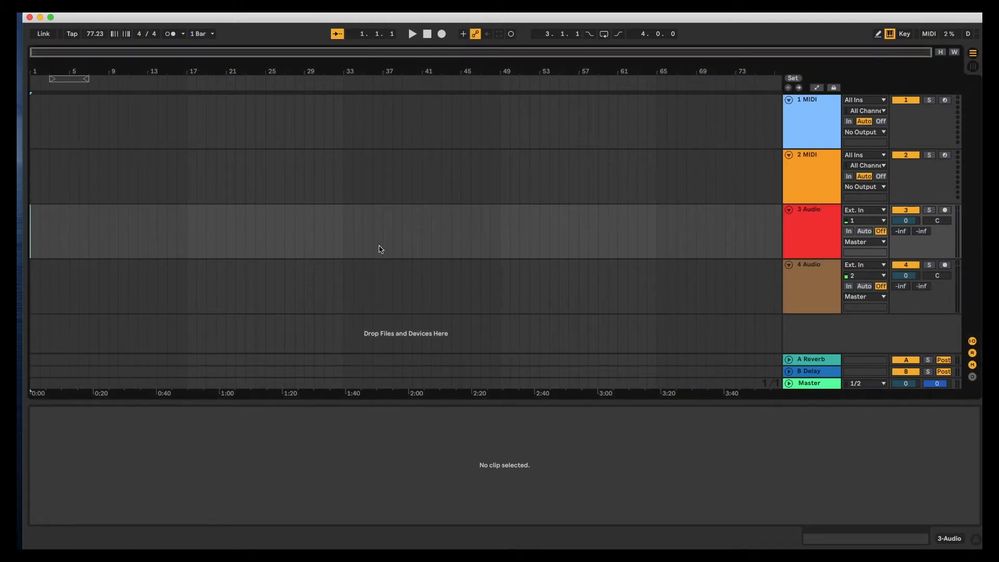
left_click(946, 211)
key("F9")
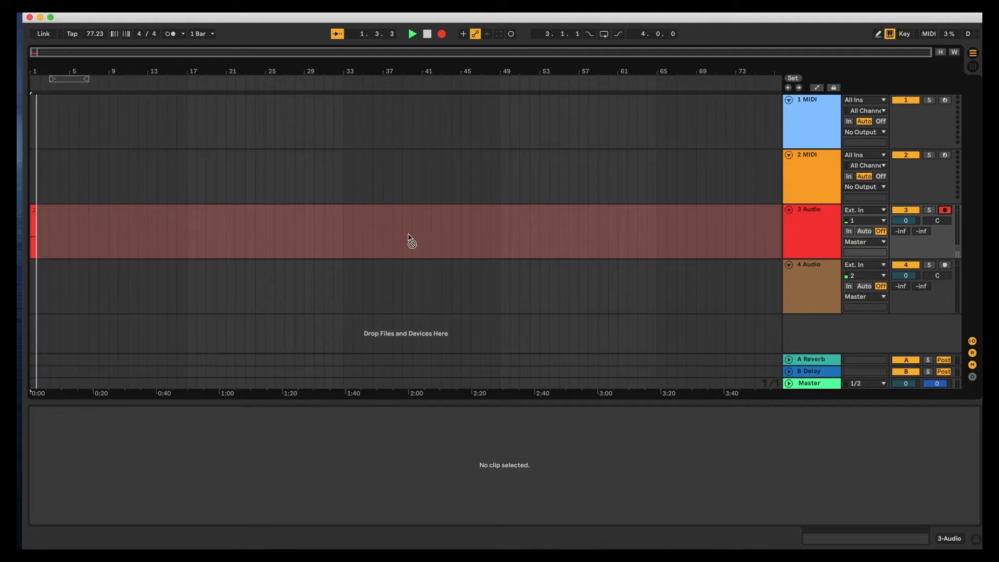
key("space")
Tap in the project tempo during playback and adjust it to 75.00 BPM
key("space")
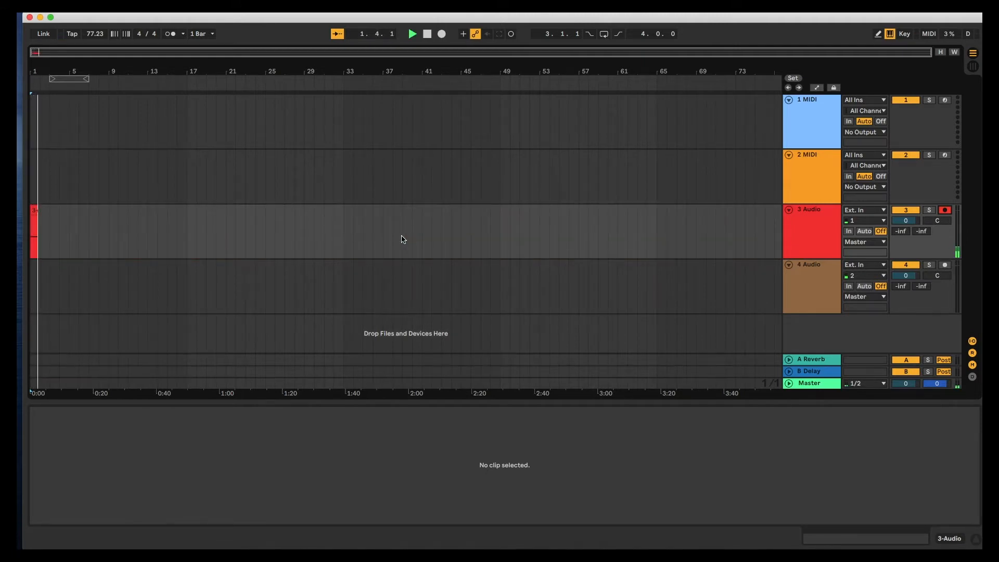
key("t")
key("t")
key("t")
key("t")
key("t")
key("t")
key("t")
key("t")
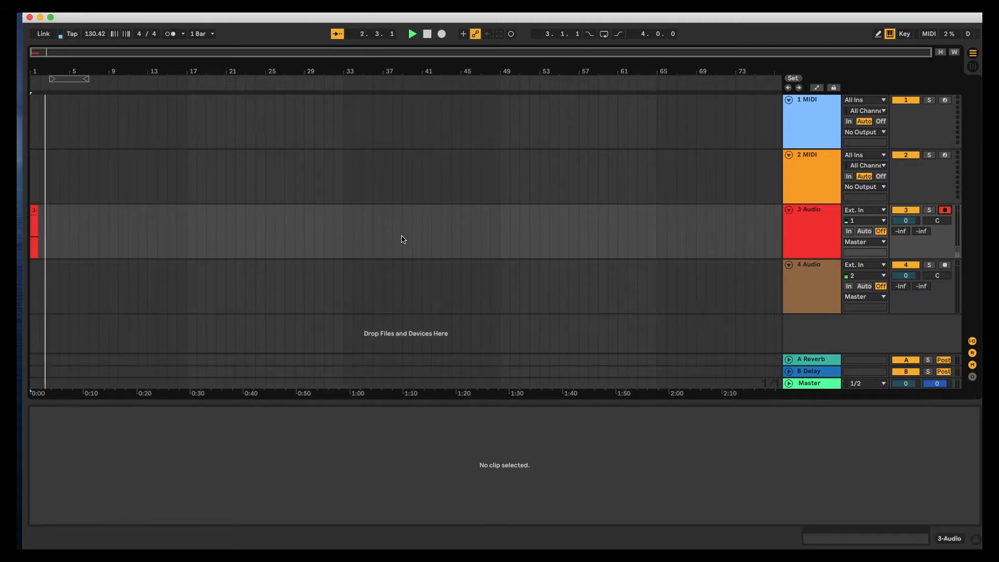
key("t")
key("t")
key("t")
key("t")
key("t")
key("t")
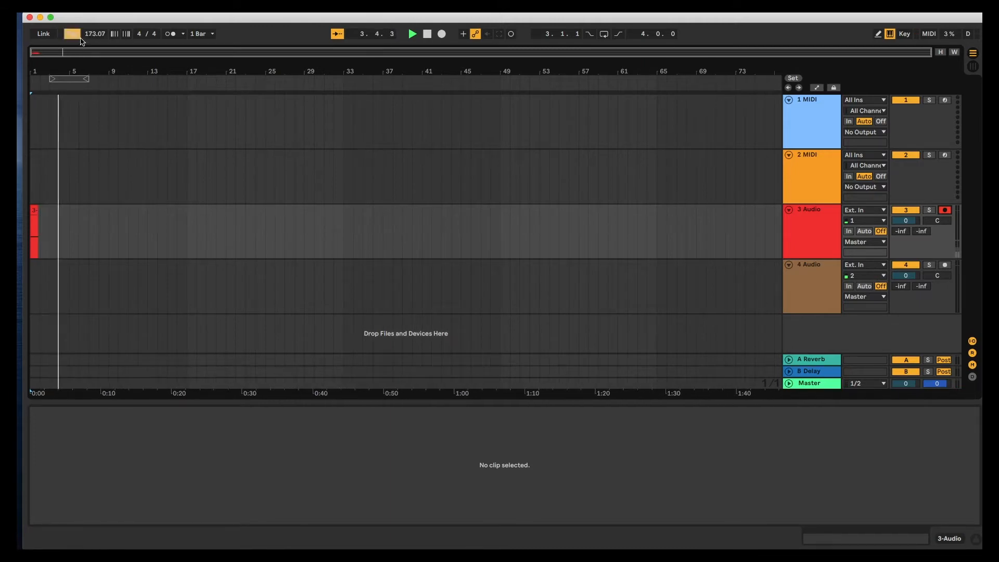
key("t")
key("t")
key("t")
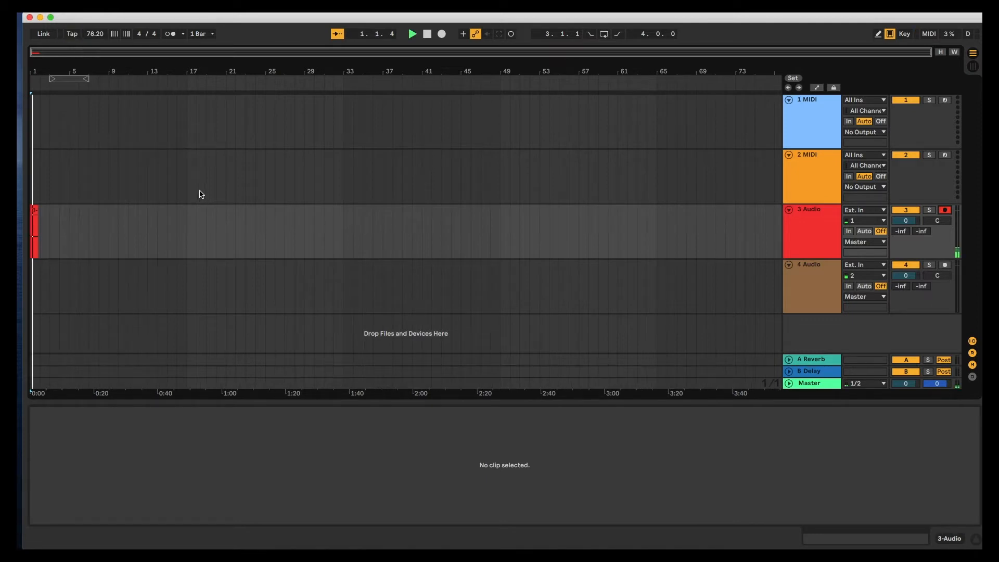
key("space")
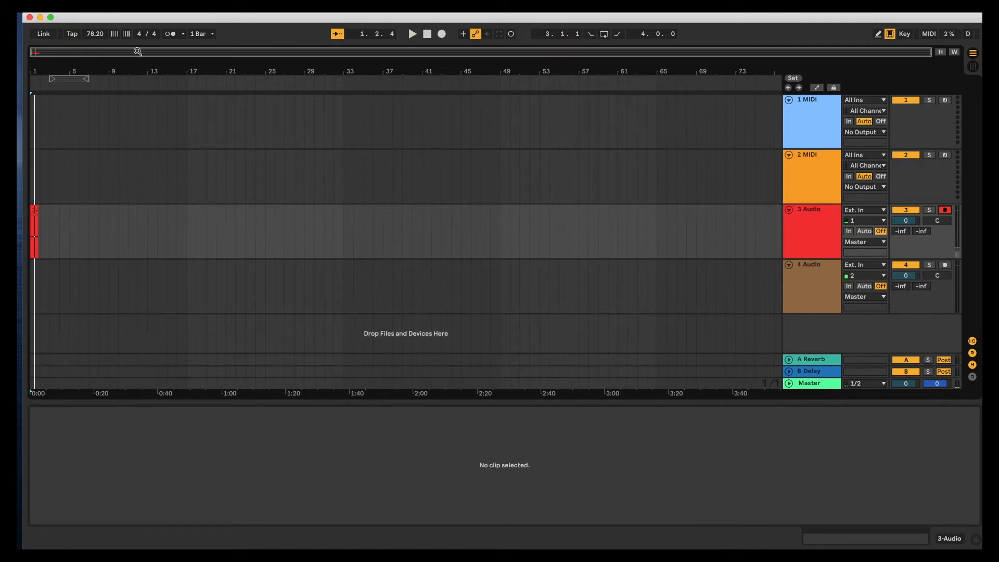
left_click_drag(100, 39, 100, 46)
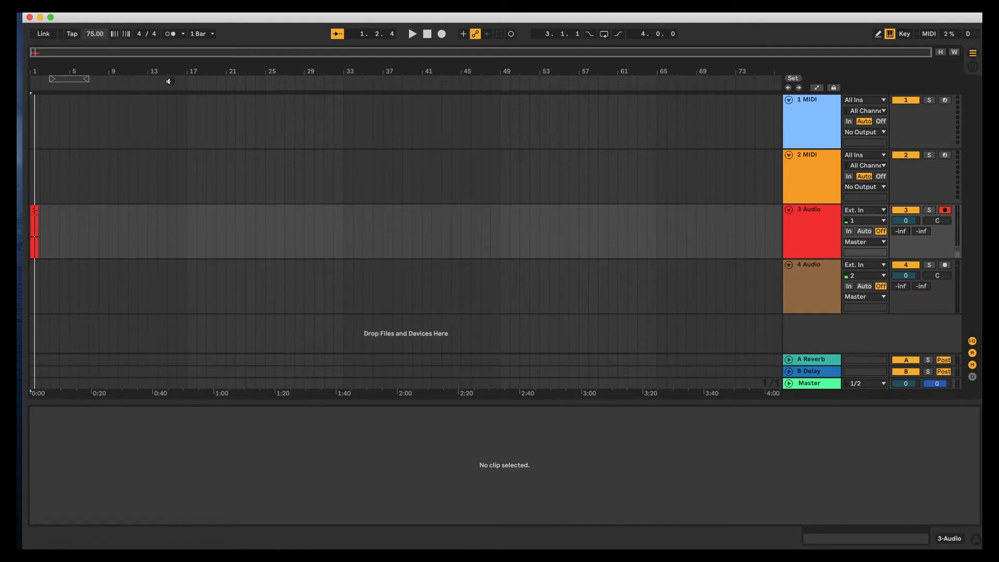
right_click(246, 66)
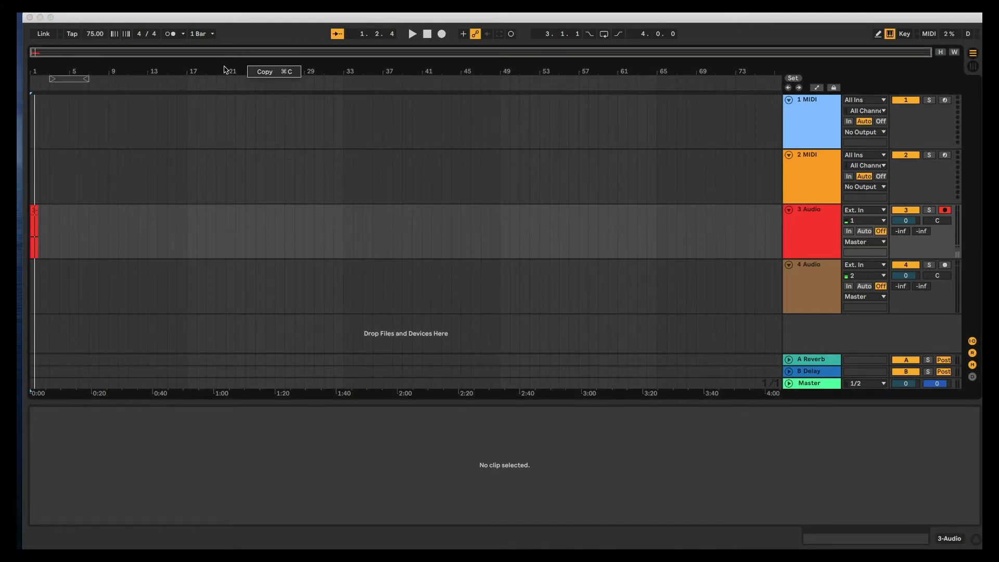
left_click(254, 32)
right_click(93, 35)
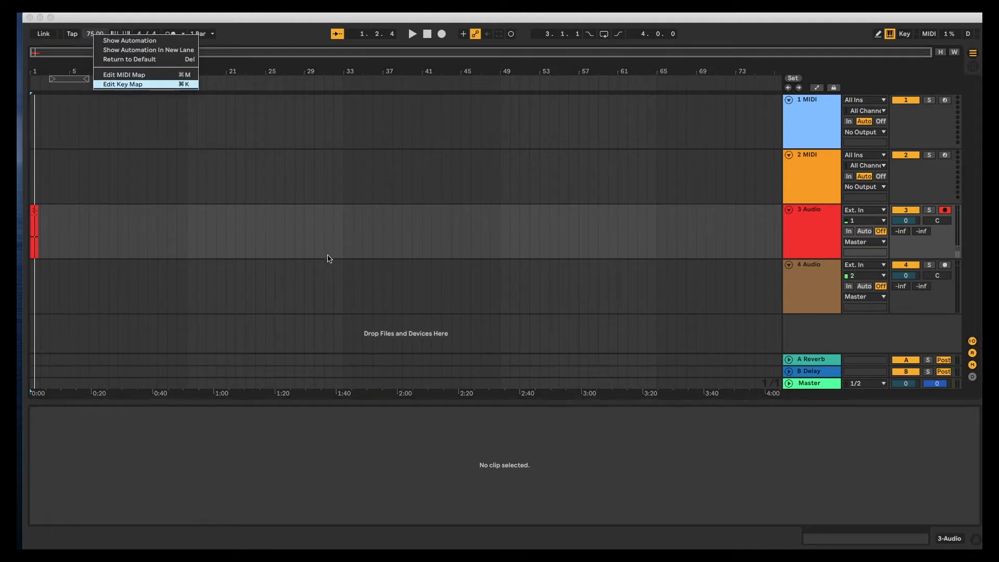
left_click(338, 190)
right_click(342, 84)
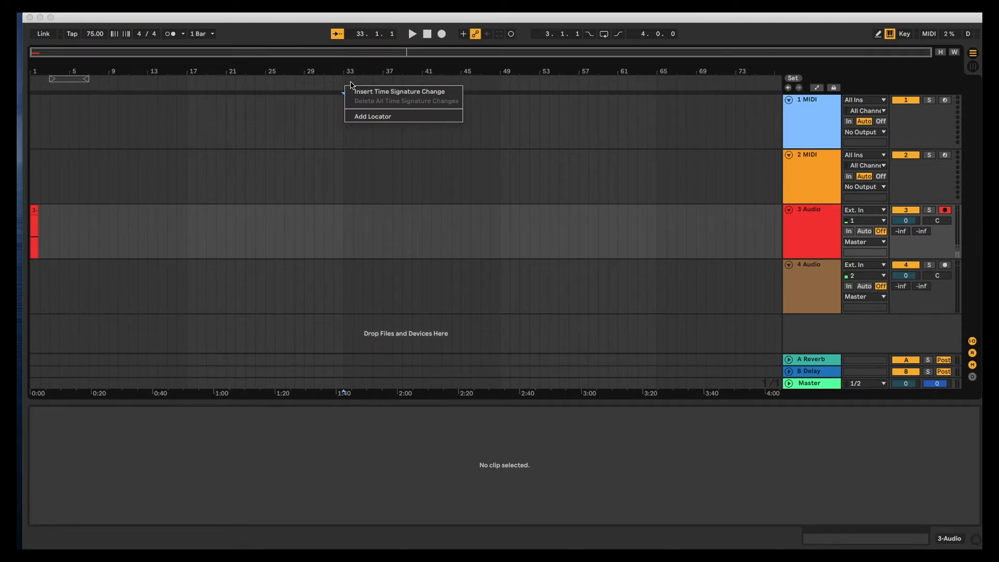
right_click(343, 80)
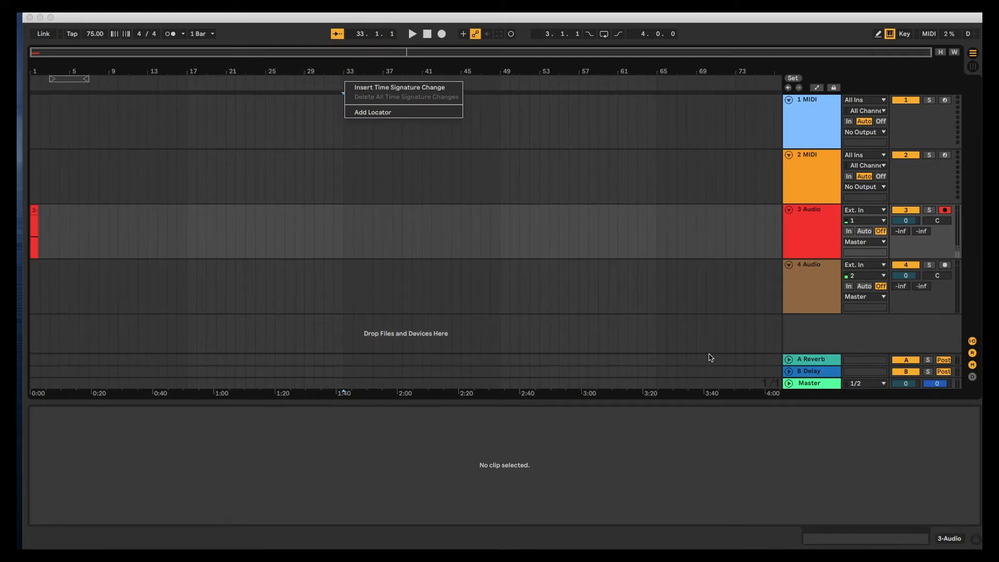
Unfold the Master track and bring up the options for its arrangement lane
left_click(788, 386)
left_click(788, 383)
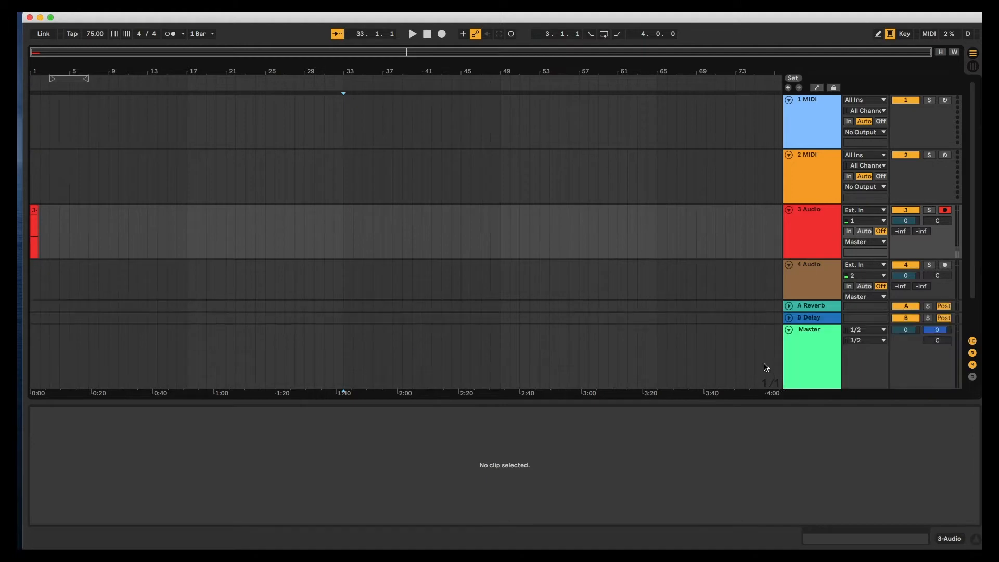
right_click(742, 352)
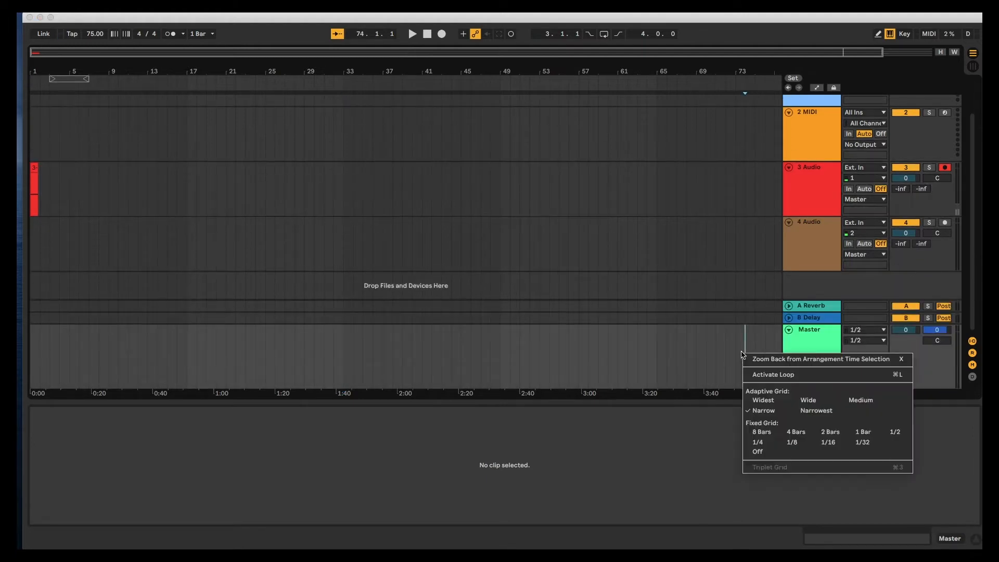
left_click(699, 359)
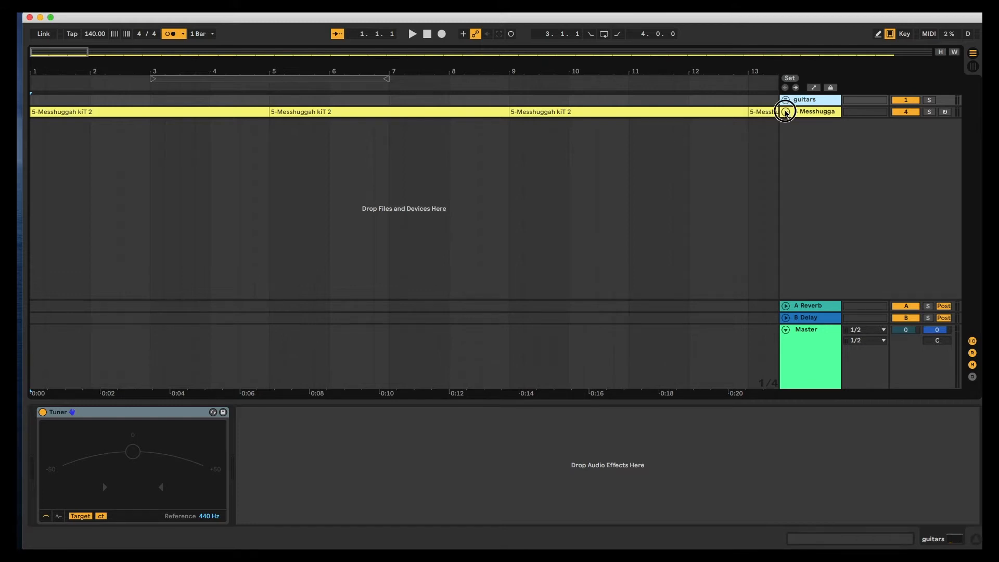
Unfold the Messhuggah drum track and play its pattern from bar 1 for about four bars
left_click(786, 113)
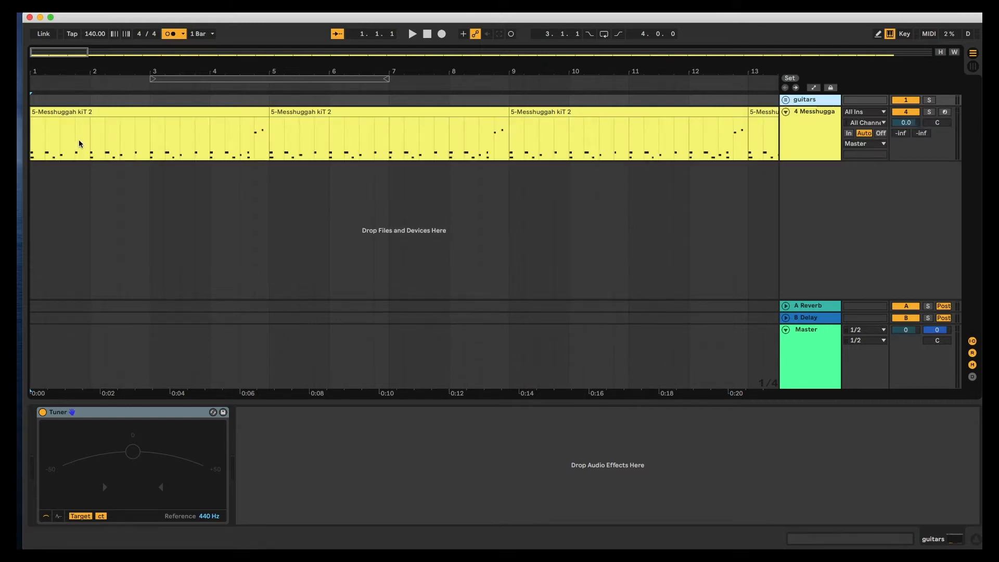
left_click(32, 155)
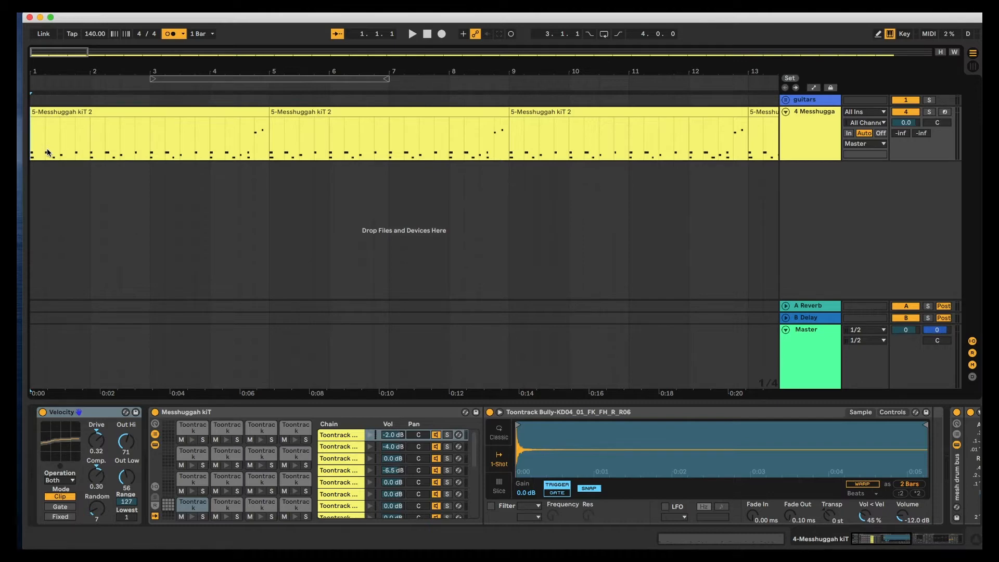
key("space")
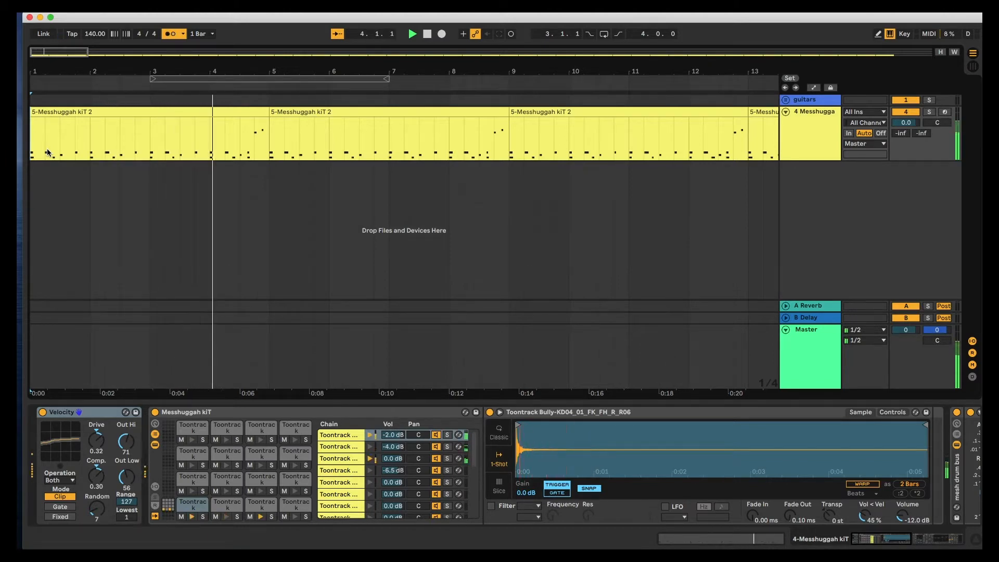
key("space")
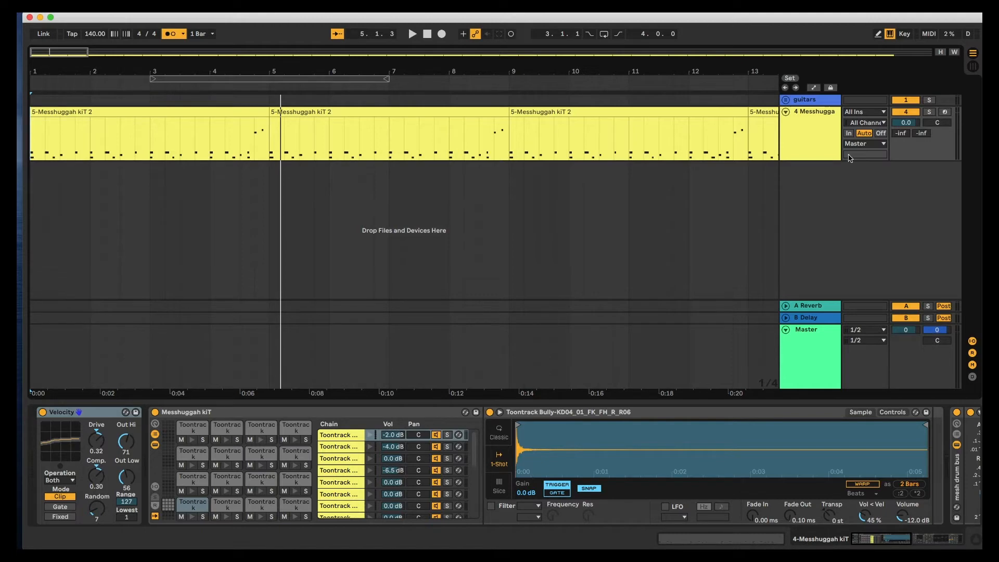
Fold the Messhuggah drum track and unfold the guitars group with its Tuner shown
left_click(785, 113)
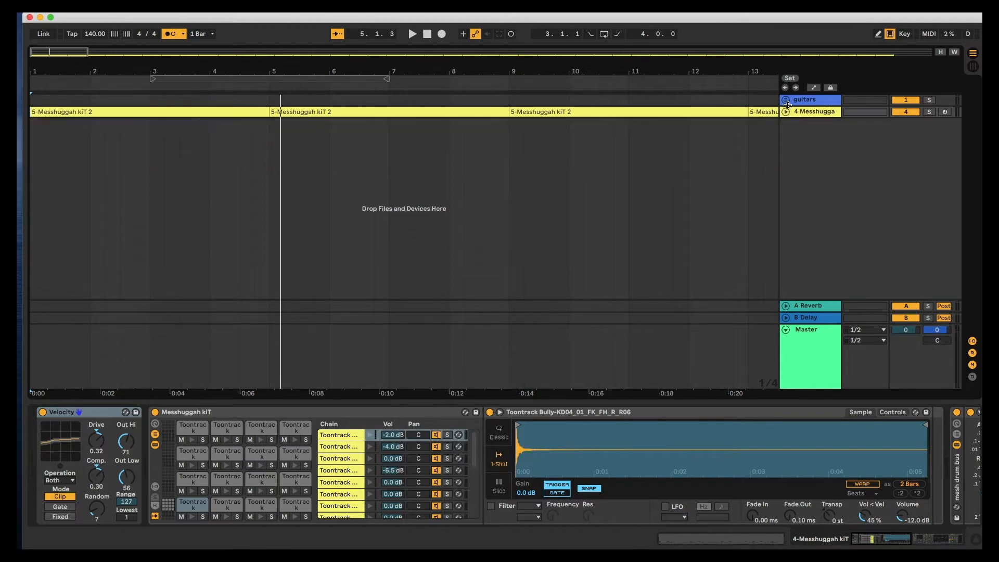
left_click(785, 99)
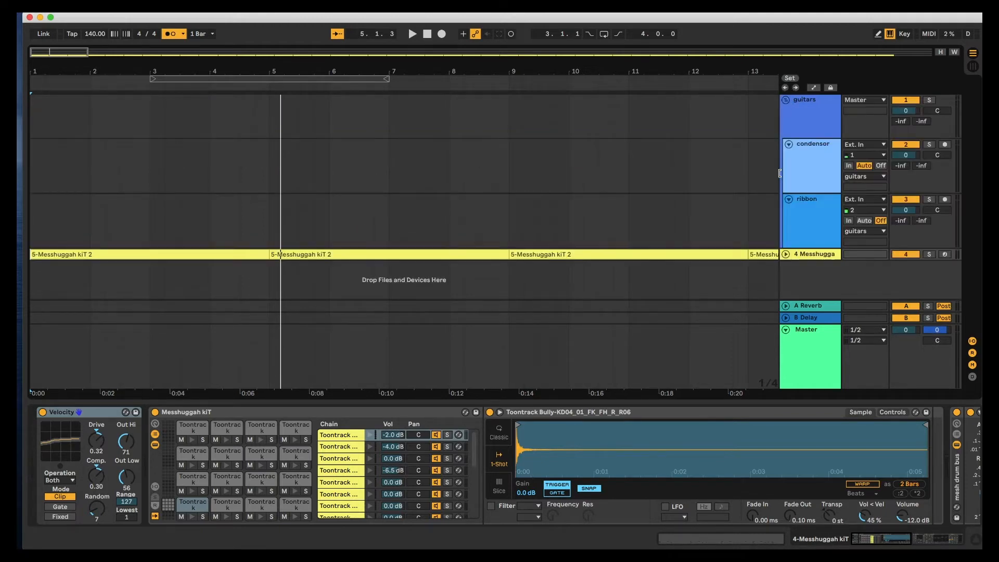
left_click(809, 108)
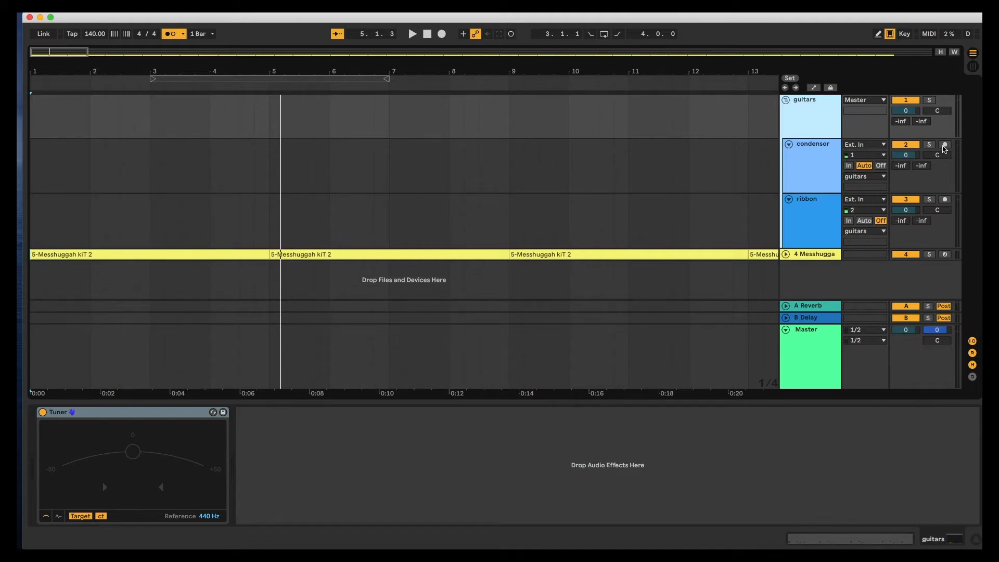
Arm the condensor track, record a guitar take from bar 1 to about bar 28, and disarm the track
left_click(944, 145)
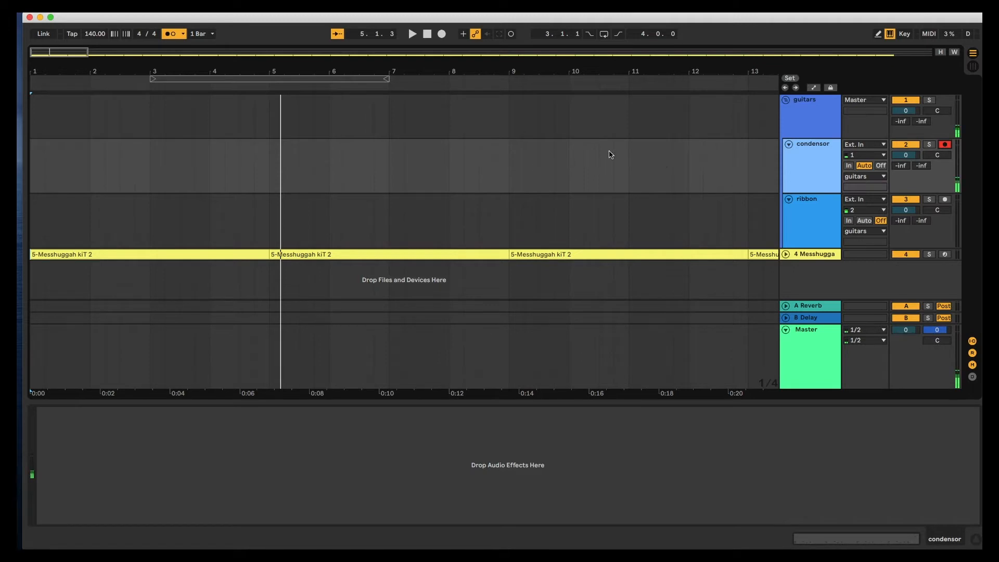
left_click(818, 101)
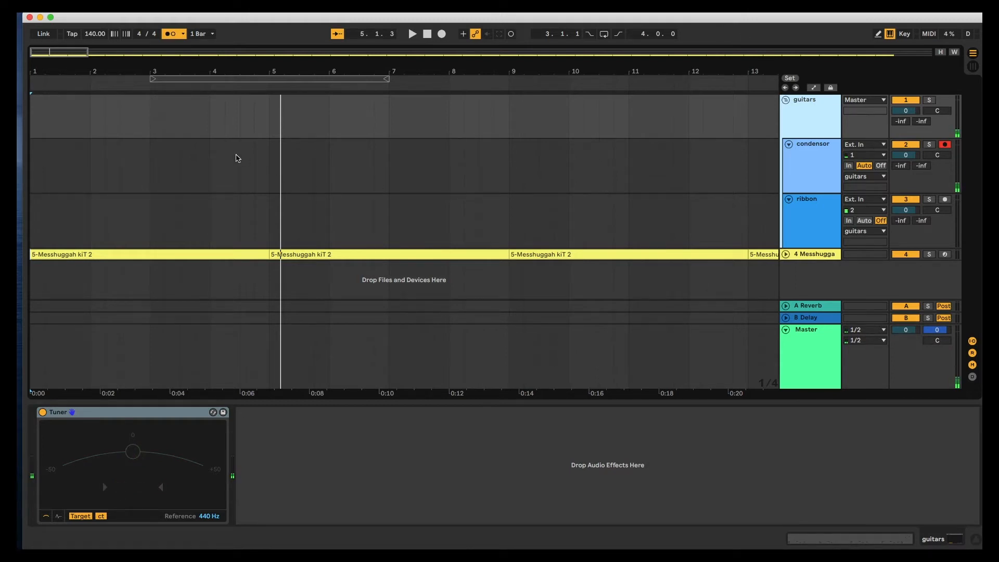
left_click(35, 187)
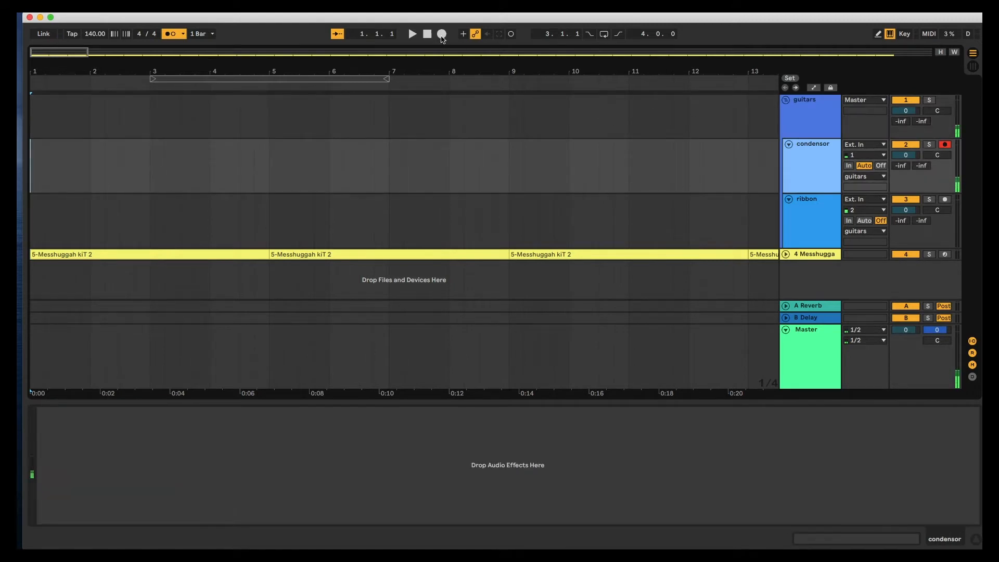
left_click(443, 35)
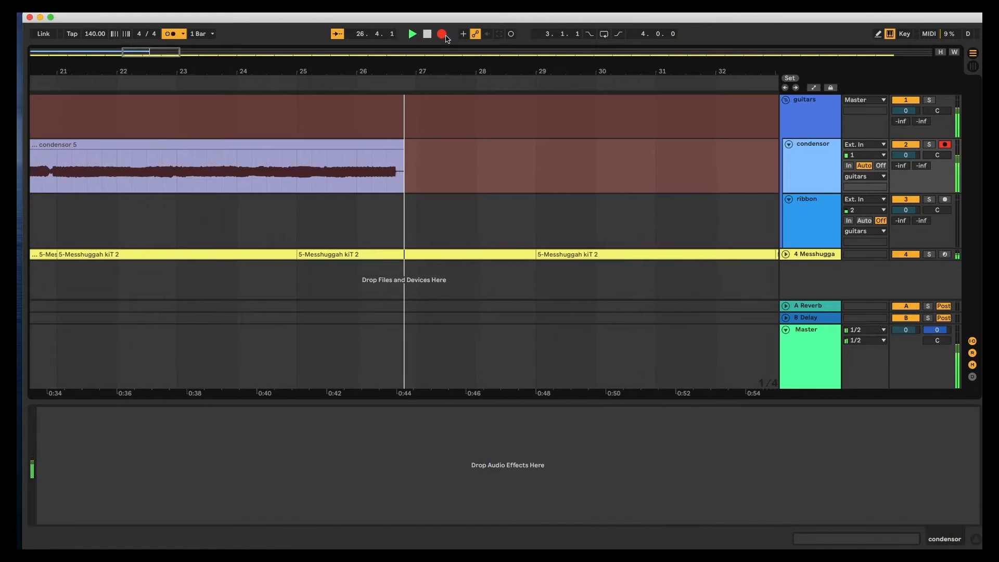
left_click(444, 34)
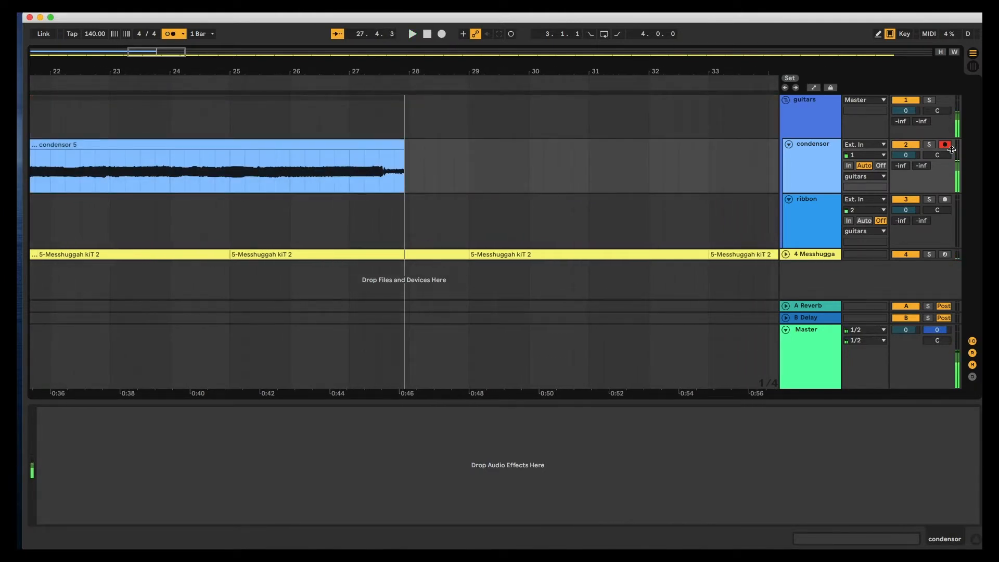
left_click(944, 144)
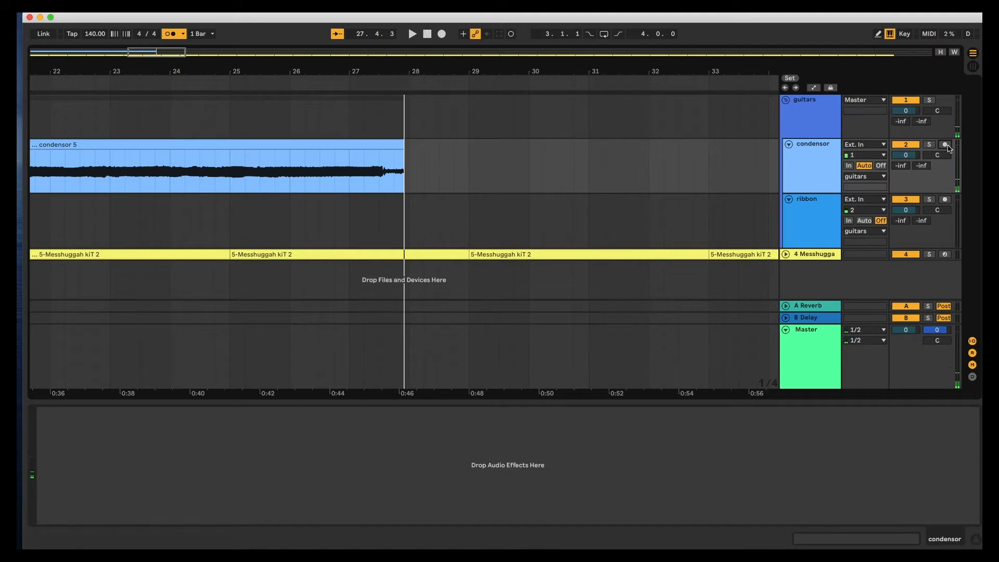
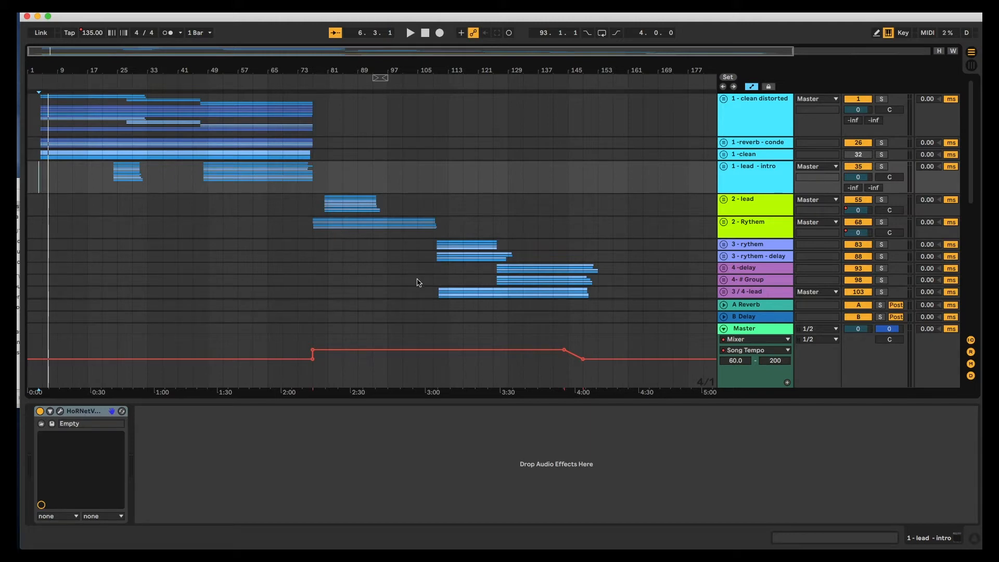
scroll(469, 261, "down", 2)
scroll(468, 261, "down", 2)
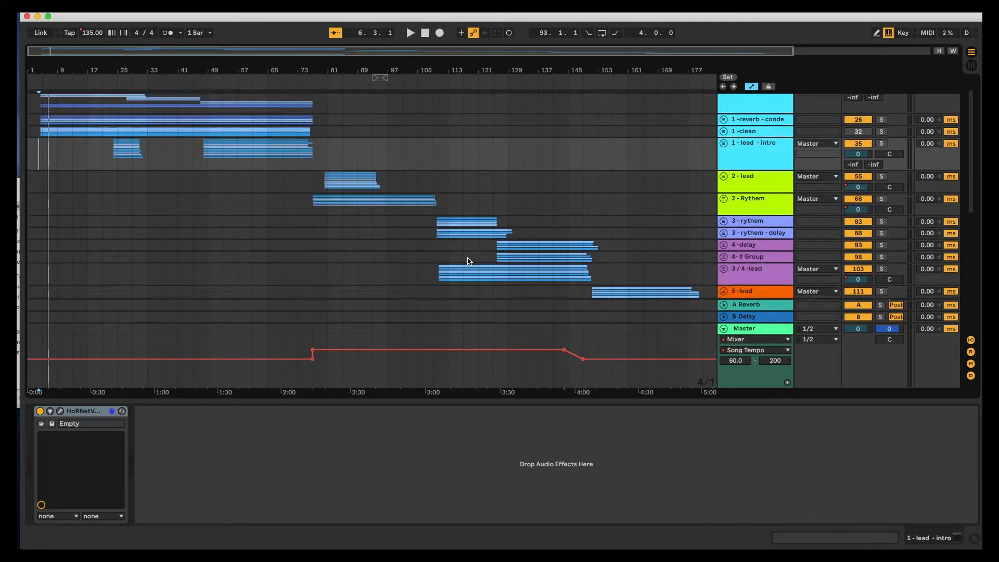
Select the 1 - clean distorted, 1 - reverb - conde, 1 - clean and 1 - lead - intro group tracks in turn
scroll(469, 260, "up", 3)
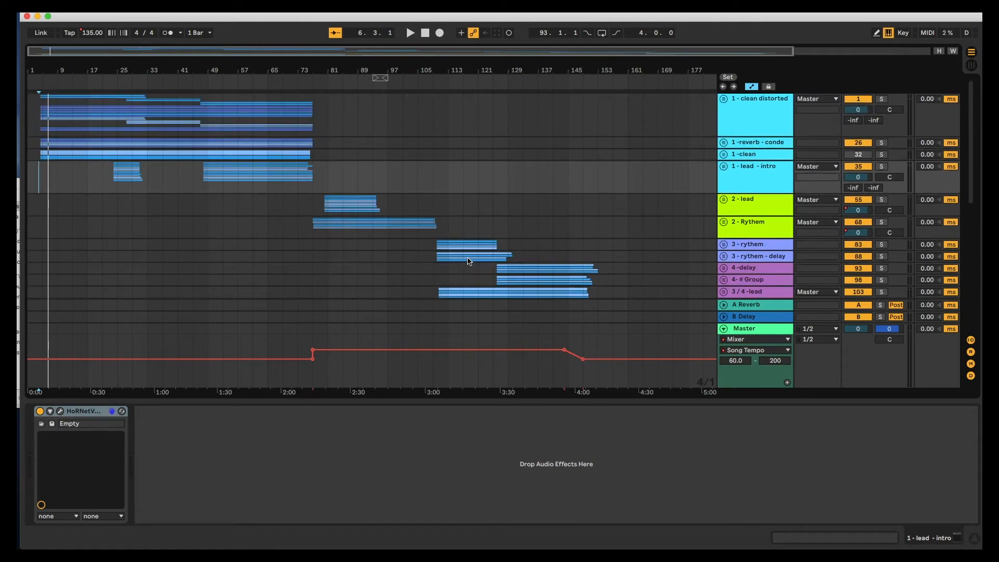
left_click(756, 102)
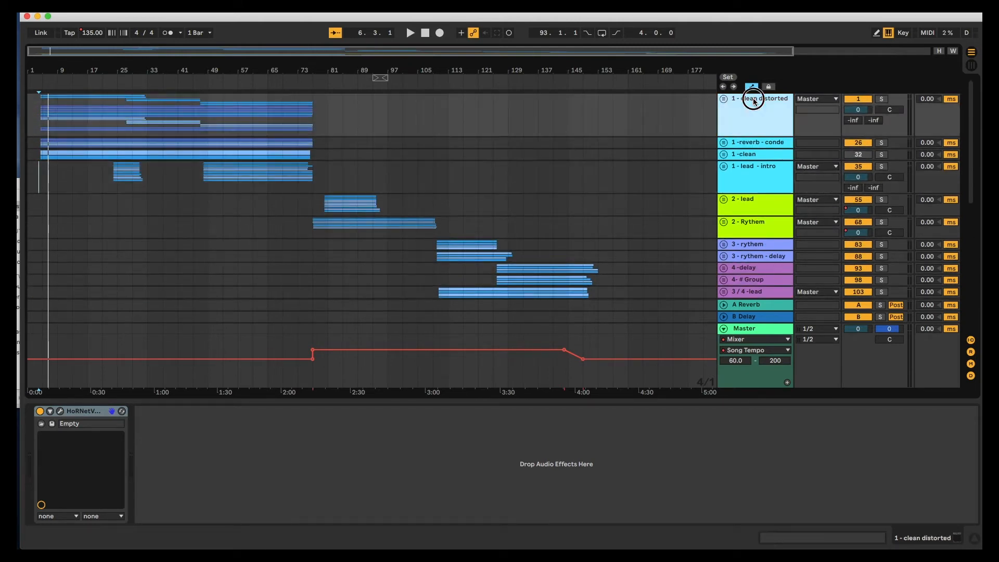
left_click(749, 144)
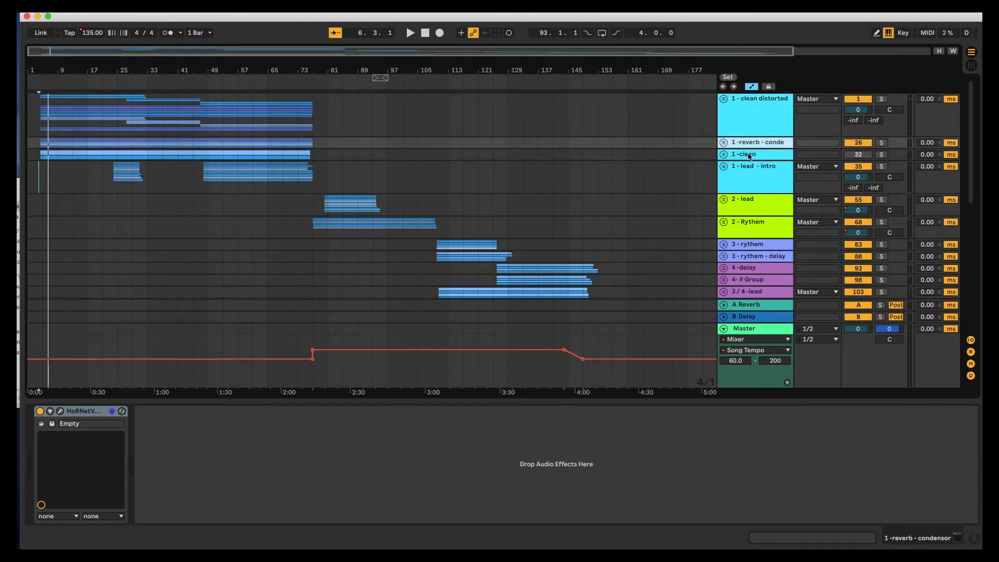
left_click(749, 155)
left_click(751, 173)
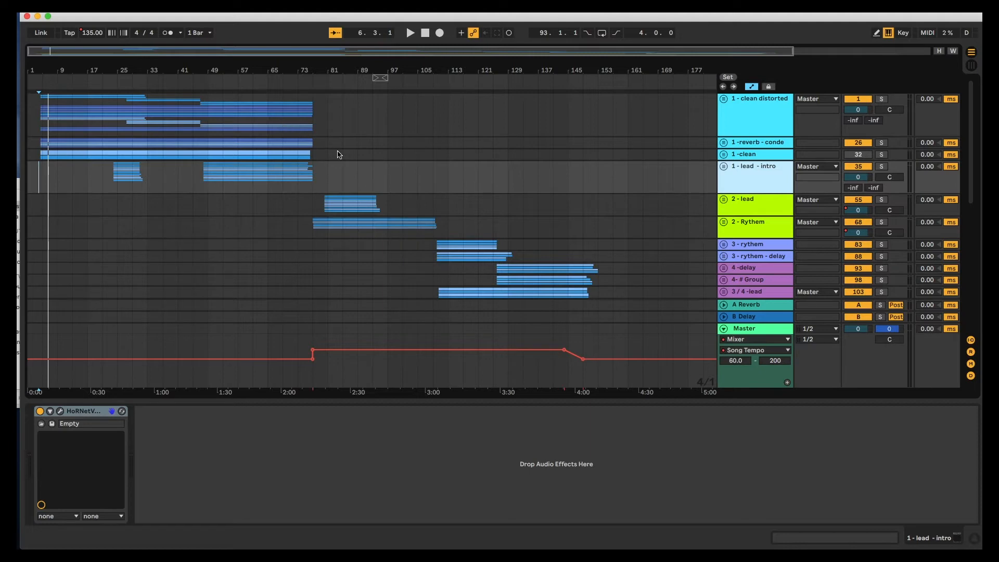
Examine how the guitar, bass and drum groups are laid out across the song's sections in the arrangement
scroll(338, 155, "down", 2)
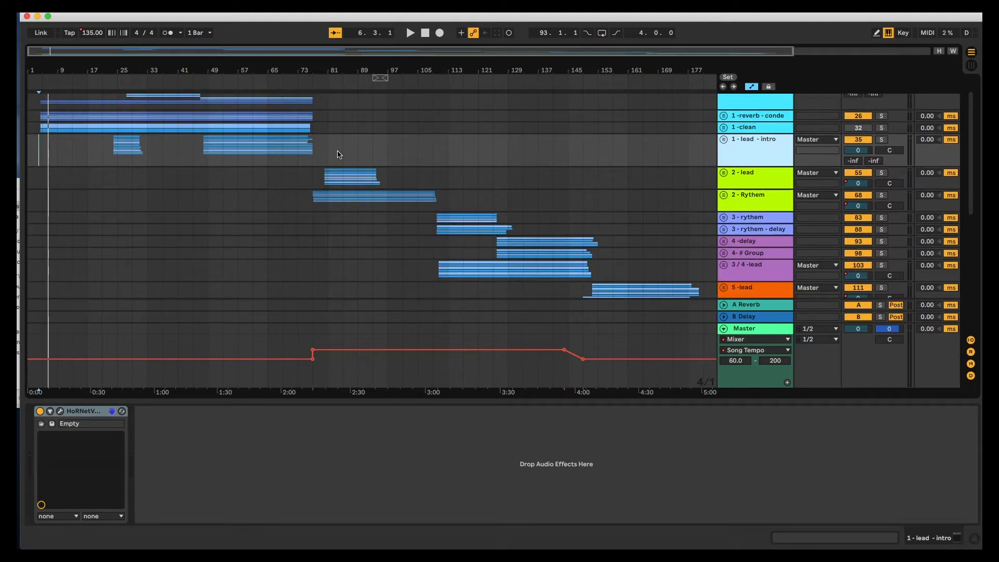
scroll(338, 155, "up", 2)
scroll(338, 154, "down", 2)
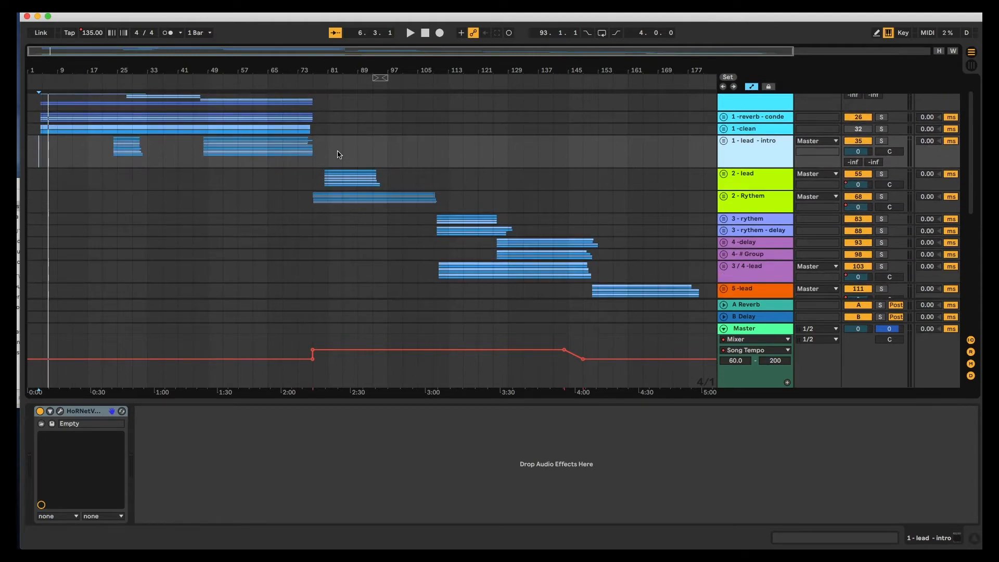
scroll(335, 156, "up", 2)
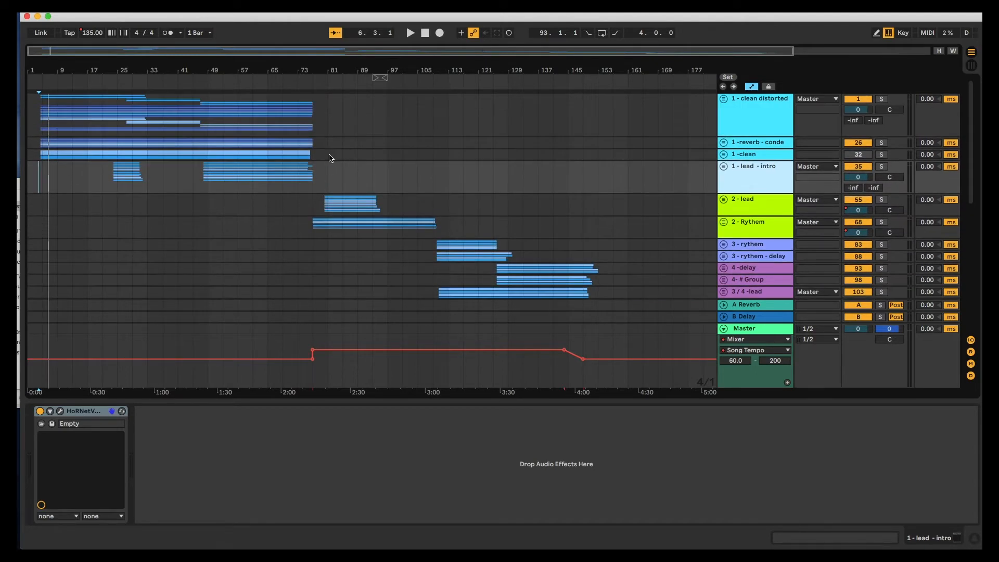
left_click_drag(239, 71, 237, 123)
scroll(283, 187, "left", 4)
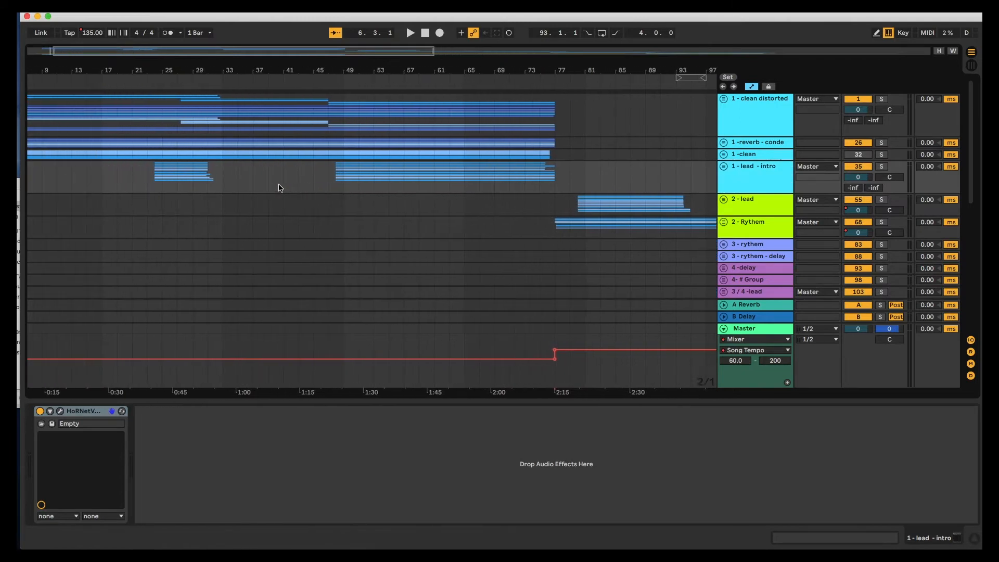
scroll(280, 187, "left", 2)
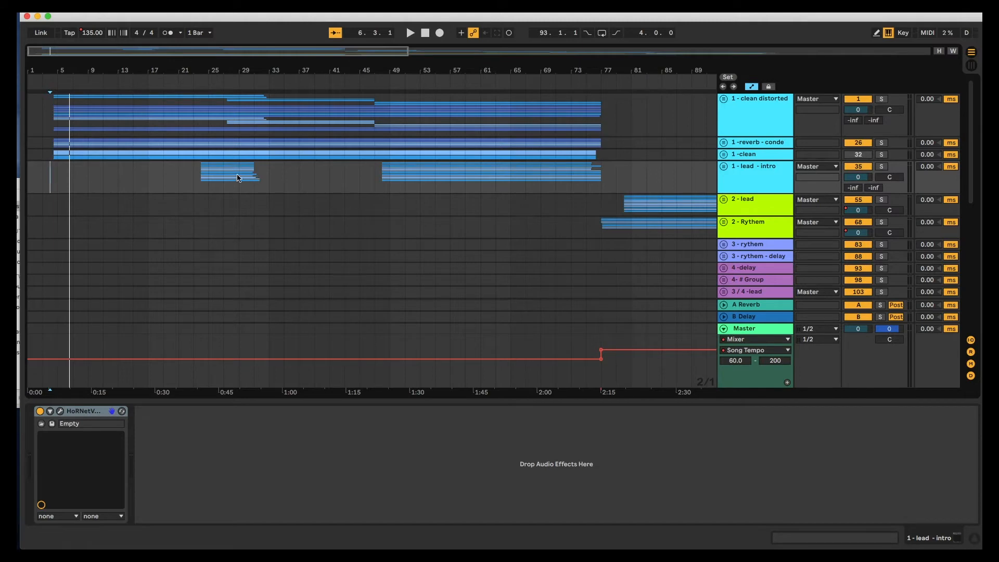
key("minus")
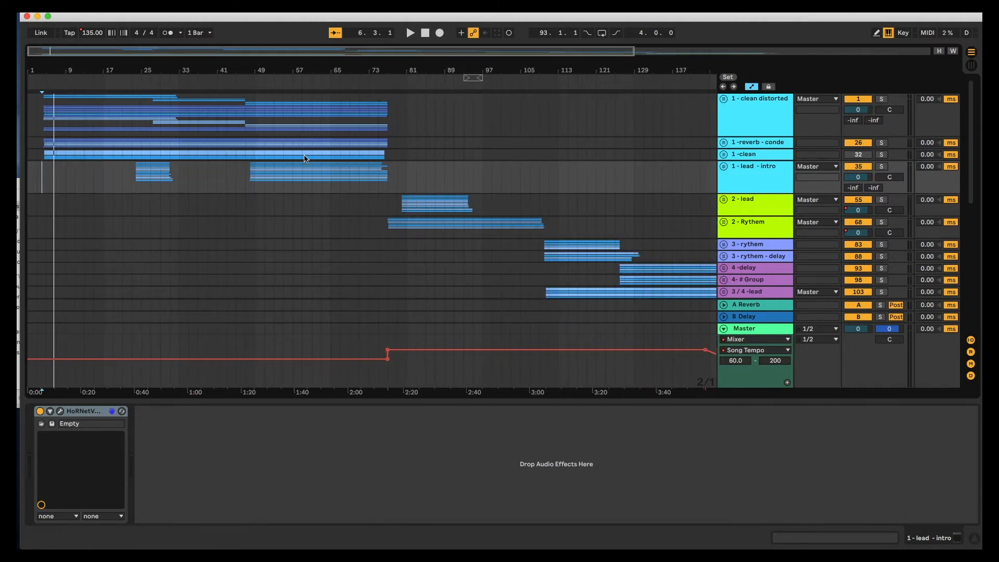
scroll(305, 165, "right", 1)
scroll(305, 165, "down", 3)
scroll(304, 164, "right", 3)
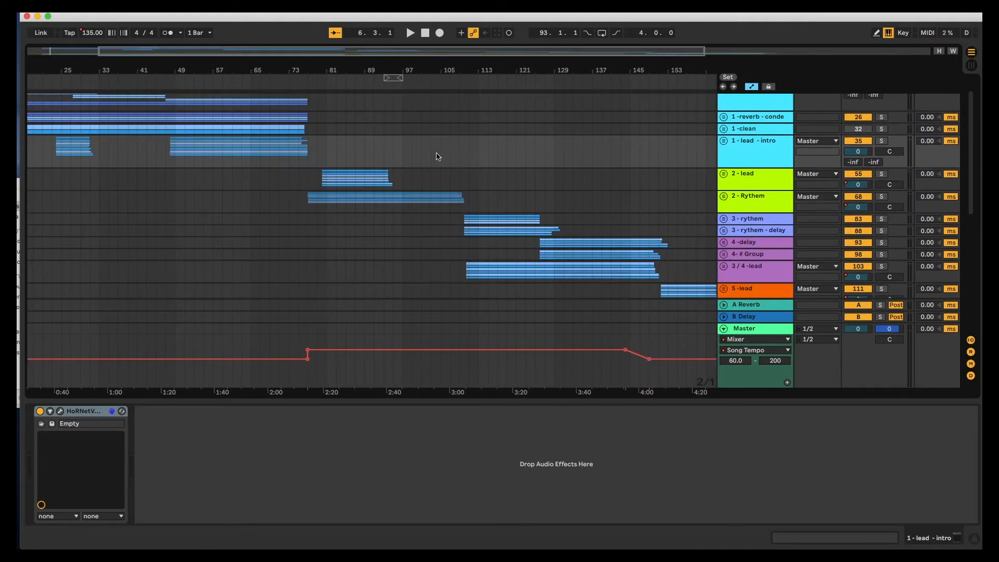
scroll(438, 157, "right", 6)
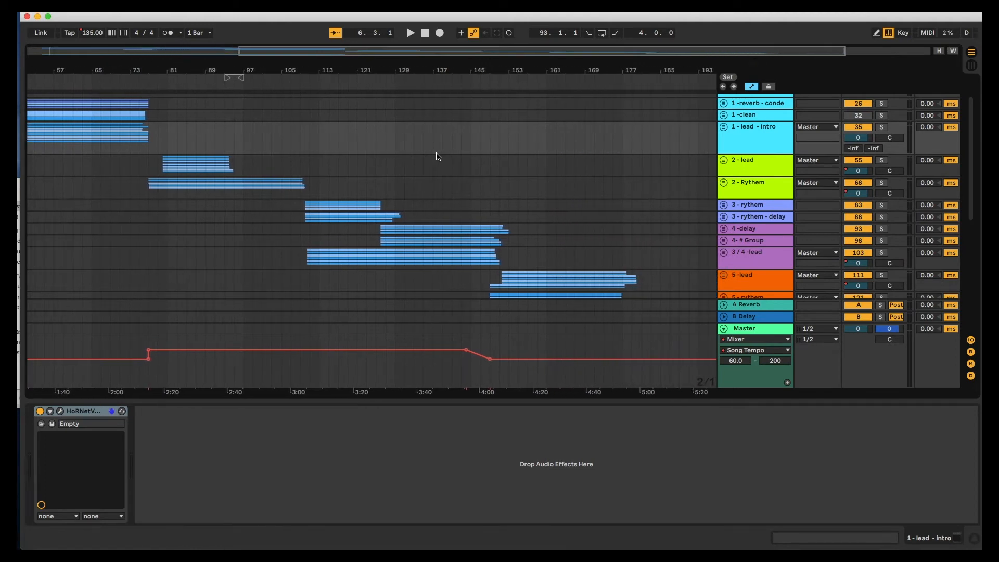
scroll(437, 156, "down", 3)
scroll(438, 157, "left", 10)
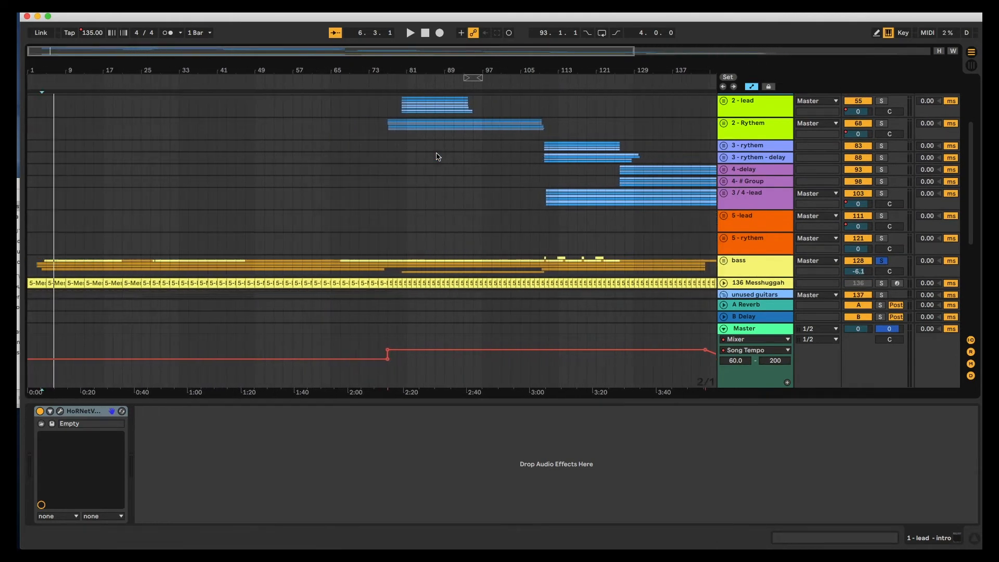
scroll(438, 156, "down", 1)
scroll(358, 109, "up", 5)
left_click_drag(330, 72, 313, 66)
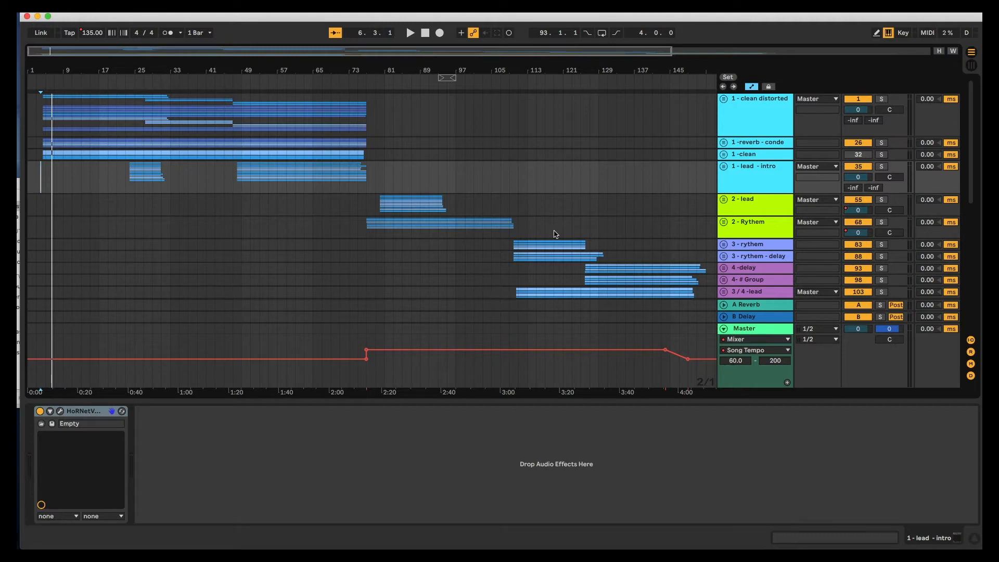
Unfold the 1 - clean group and its condensor track to inspect the condensor 5 (Freeze) clip, then fold both again
left_click(723, 155)
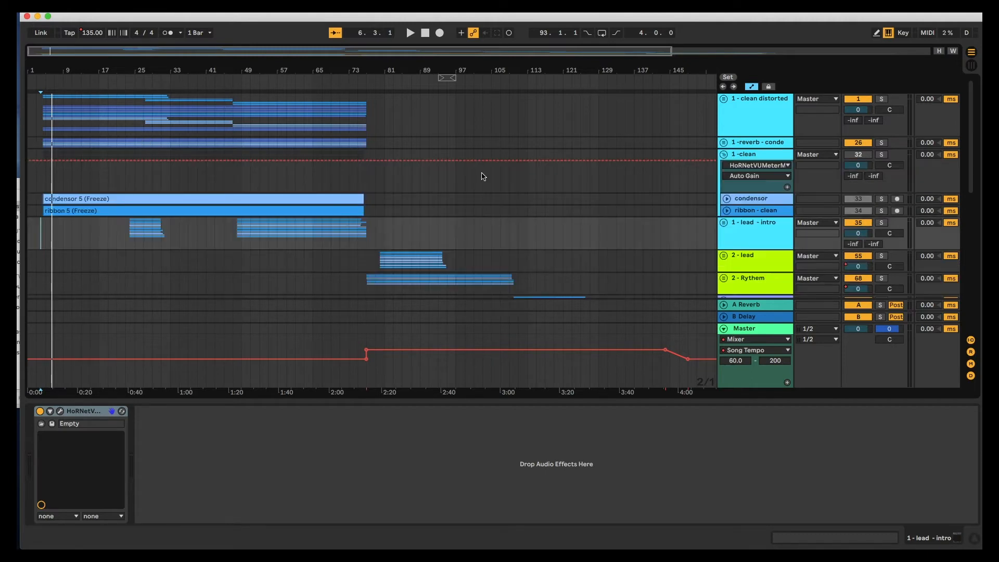
left_click(732, 201)
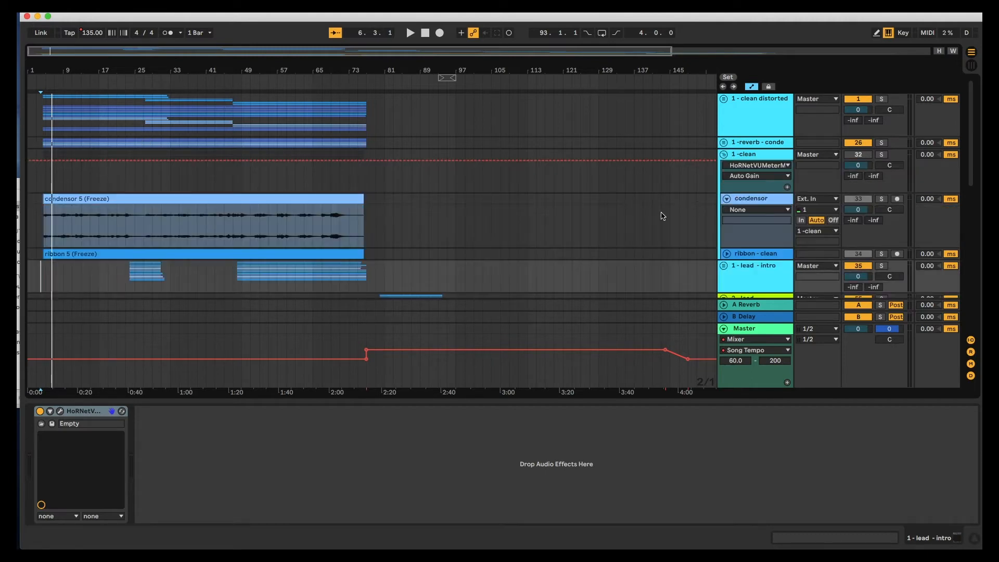
left_click(363, 201)
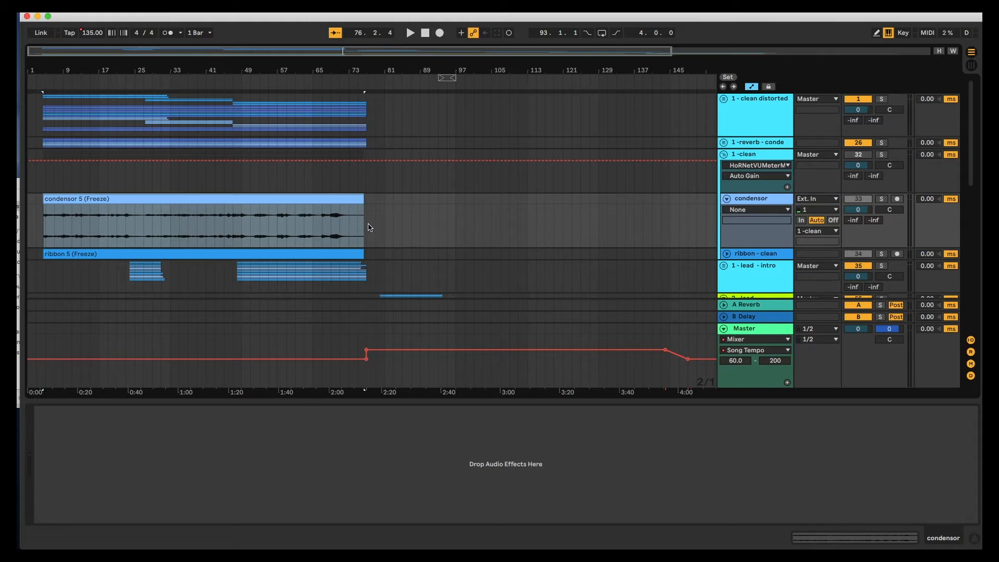
left_click(726, 199)
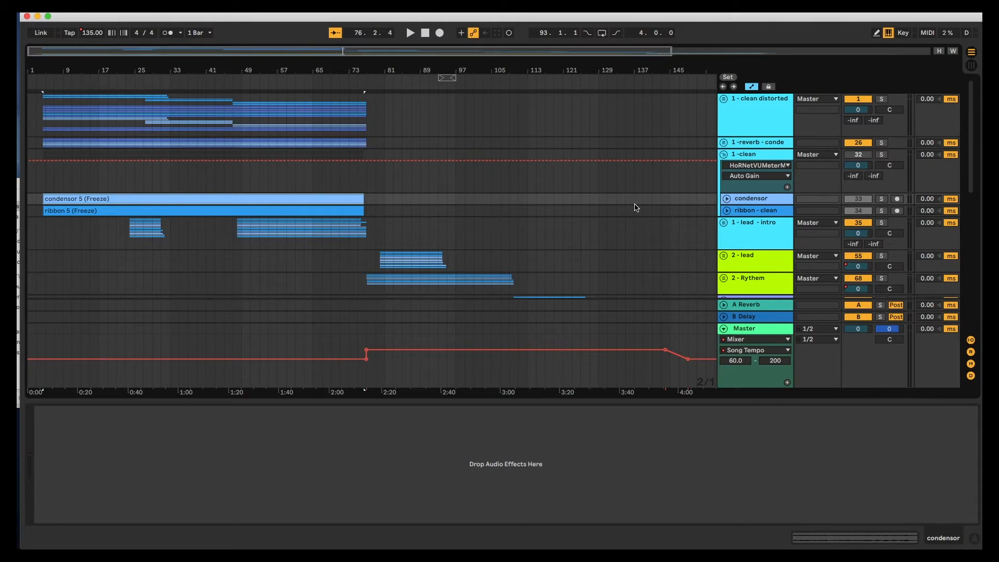
left_click(726, 155)
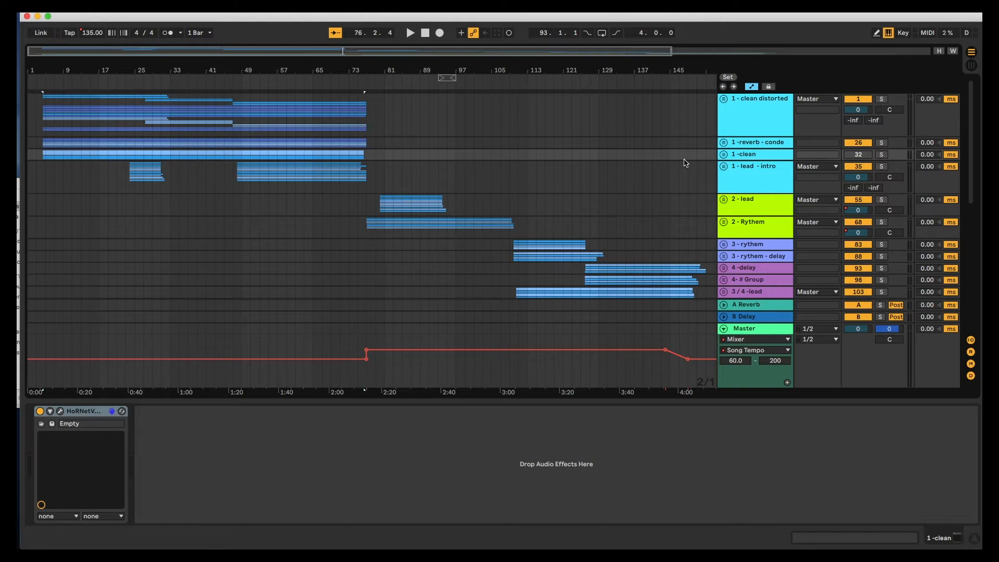
Unfold the bass group to show its overdubs and bass tracks
scroll(685, 162, "down", 5)
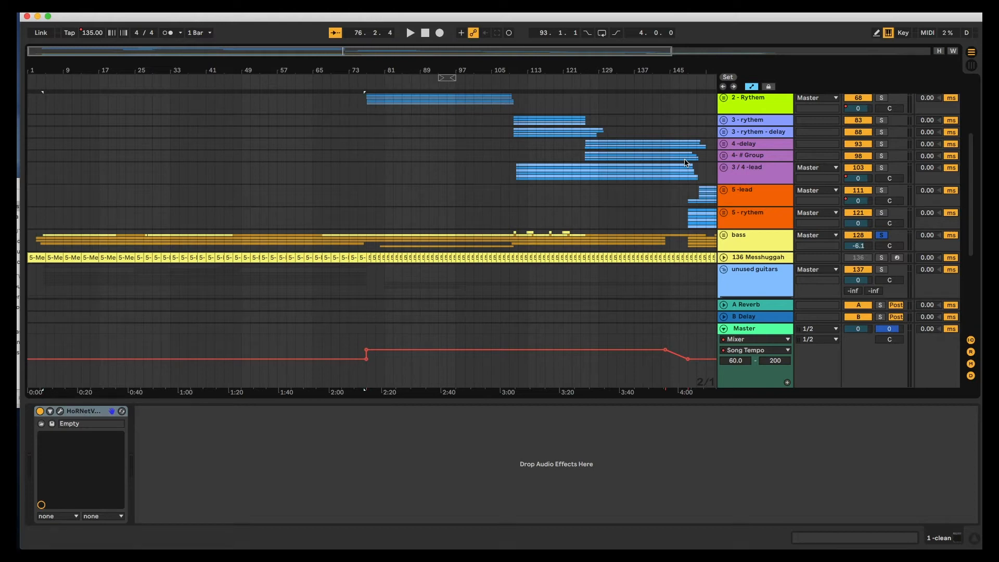
scroll(671, 183, "down", 1)
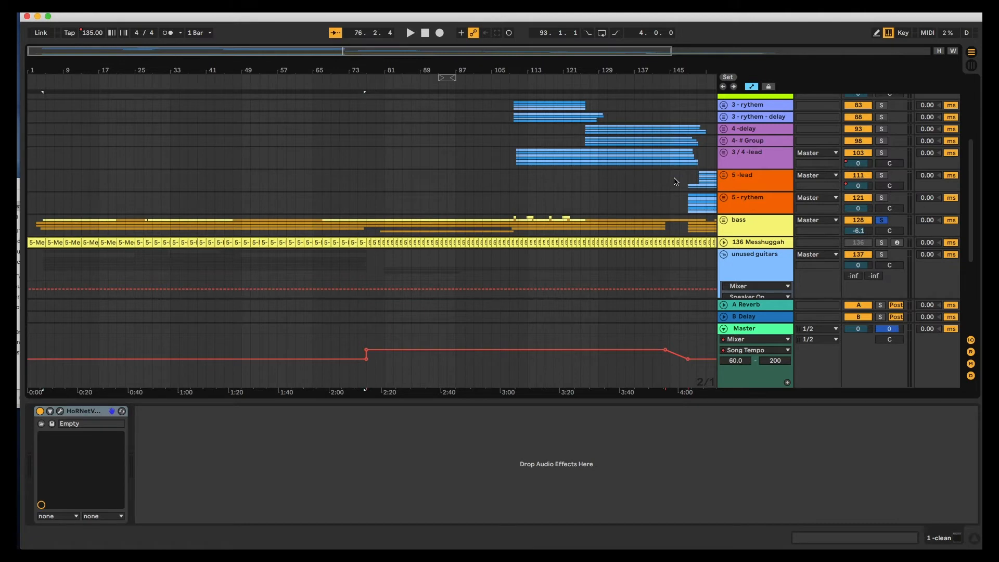
scroll(675, 181, "down", 2)
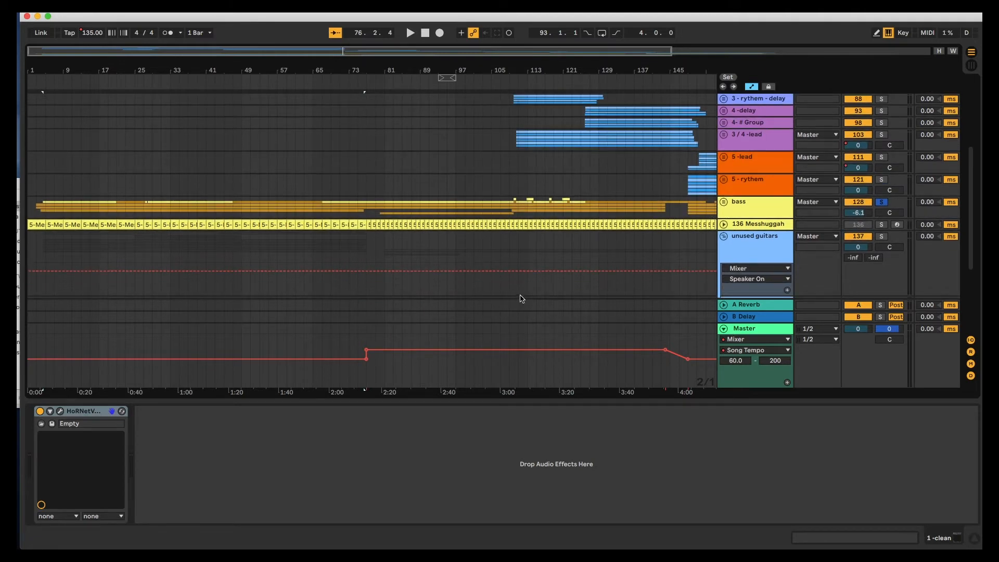
left_click(725, 201)
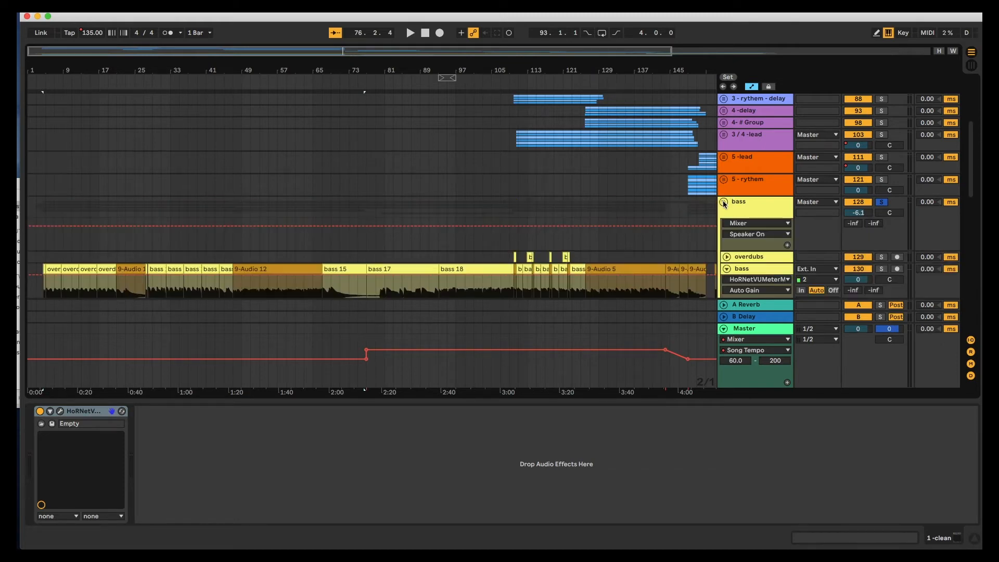
Open the bass track's HoRNet VU Meter MK4 window and move it up over the arrangement
left_click(735, 268)
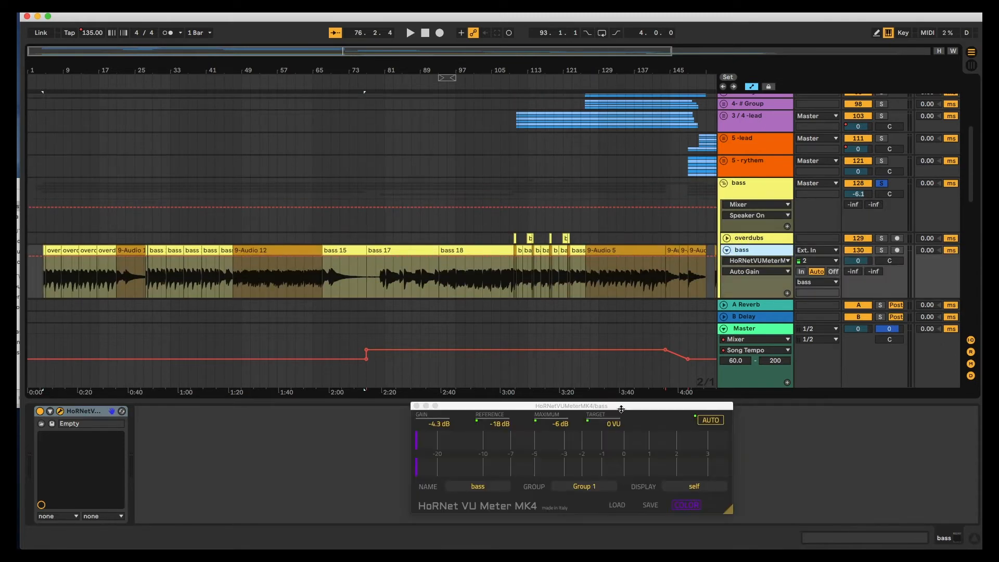
left_click_drag(621, 409, 424, 154)
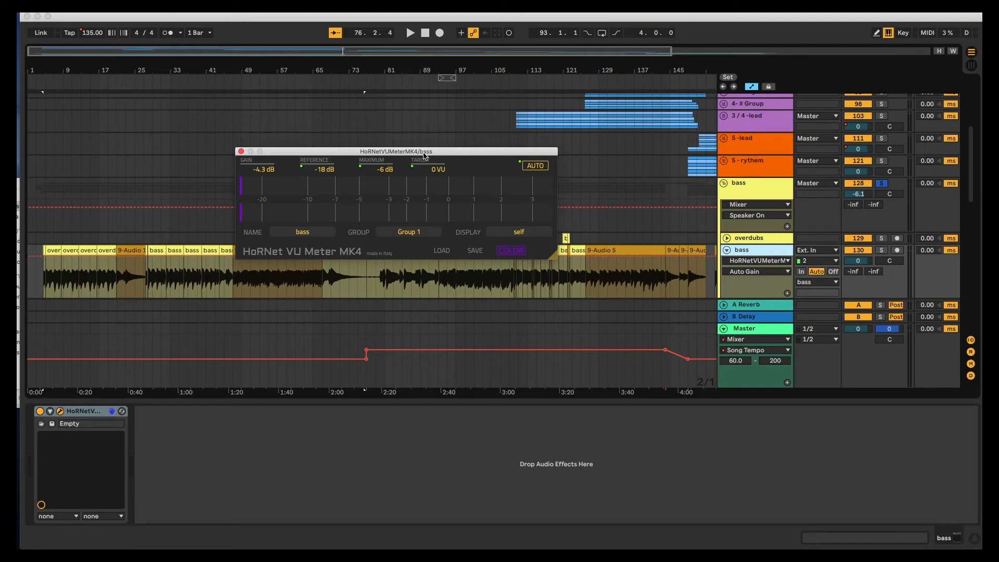
left_click_drag(427, 151, 426, 148)
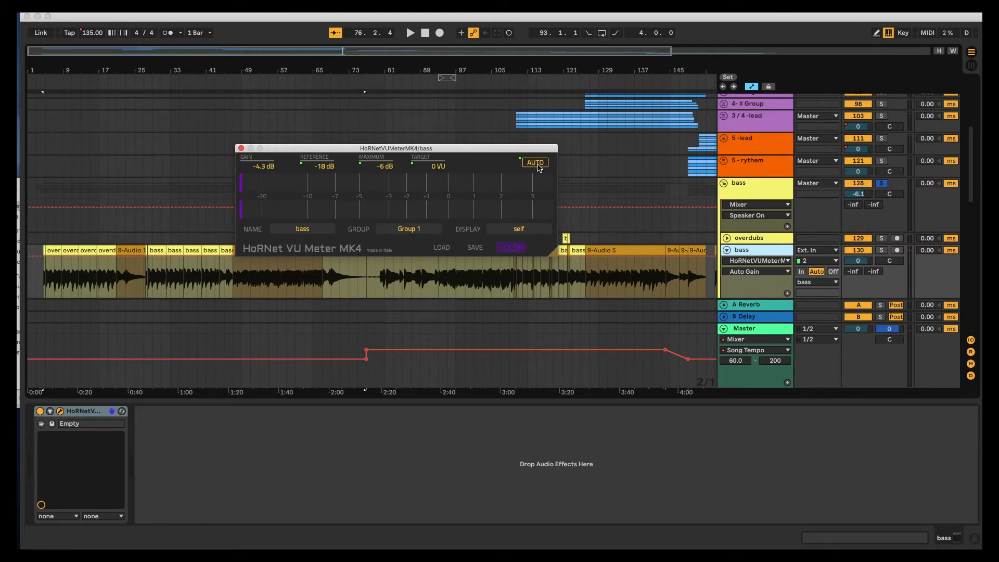
left_click_drag(539, 150, 531, 128)
Flatten the frozen condensor track inside the bass group's reamp subgroup
scroll(603, 258, "down", 3)
scroll(603, 258, "down", 2)
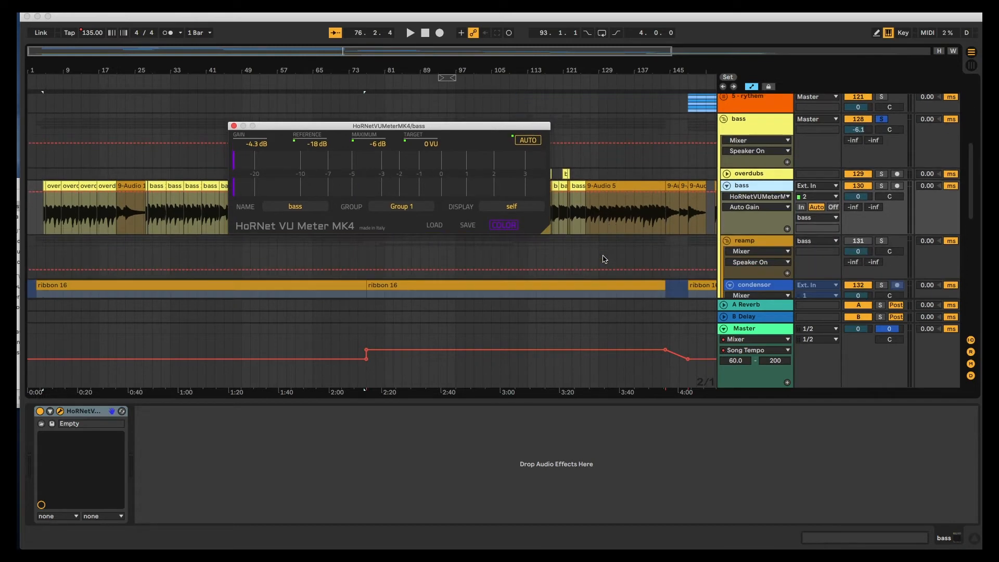
scroll(604, 258, "down", 1)
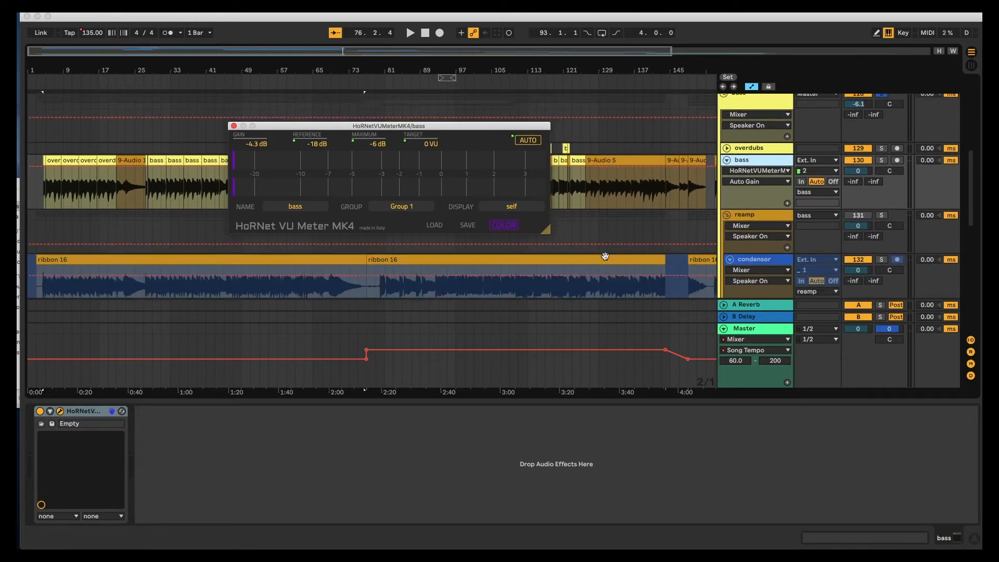
scroll(598, 265, "down", 1)
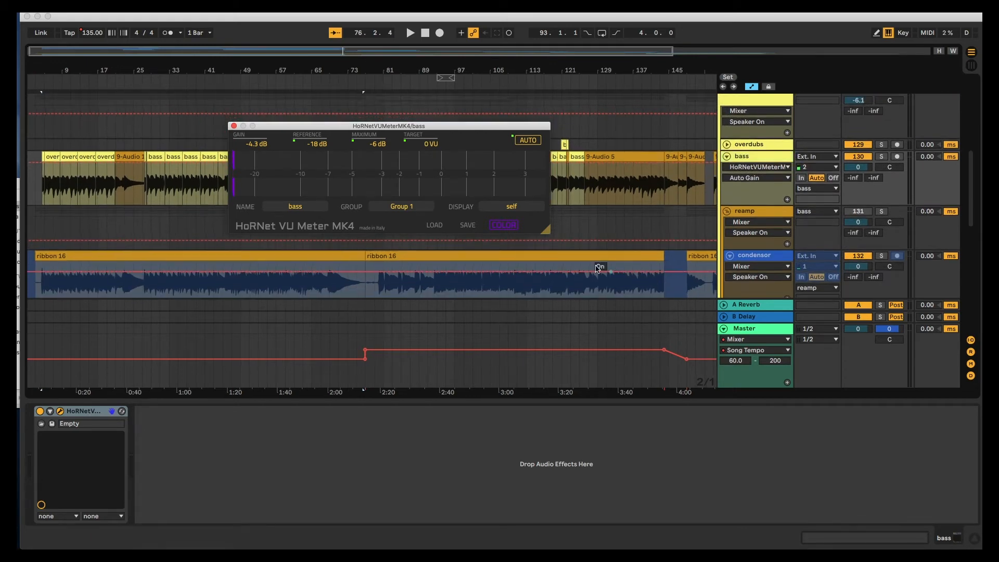
scroll(627, 266, "down", 2)
left_click(754, 229)
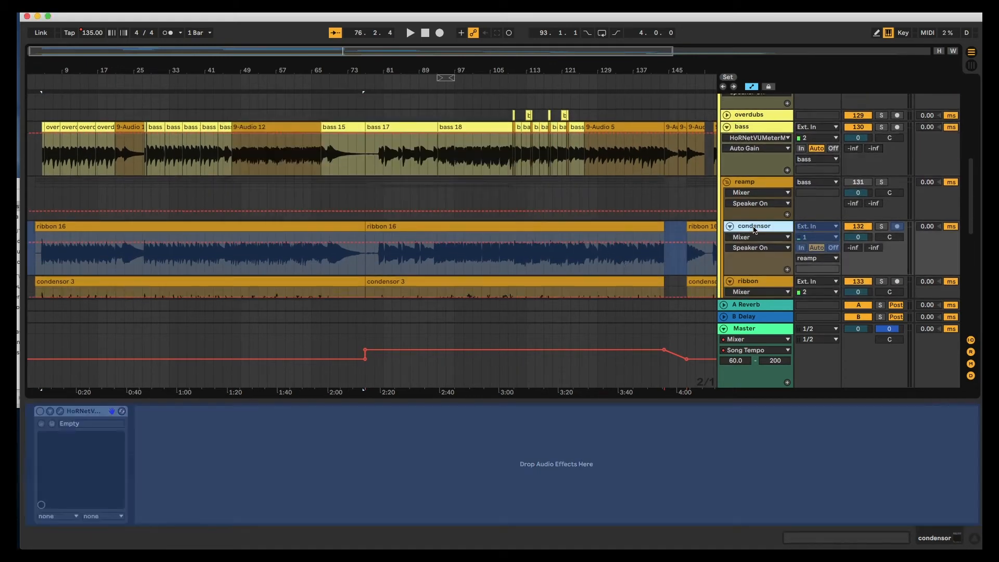
right_click(751, 229)
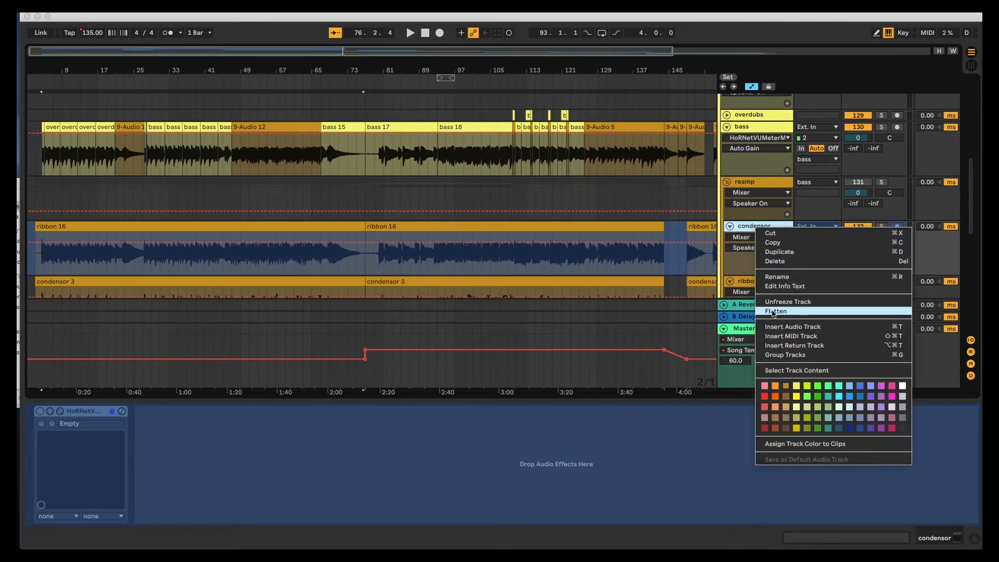
left_click(774, 312)
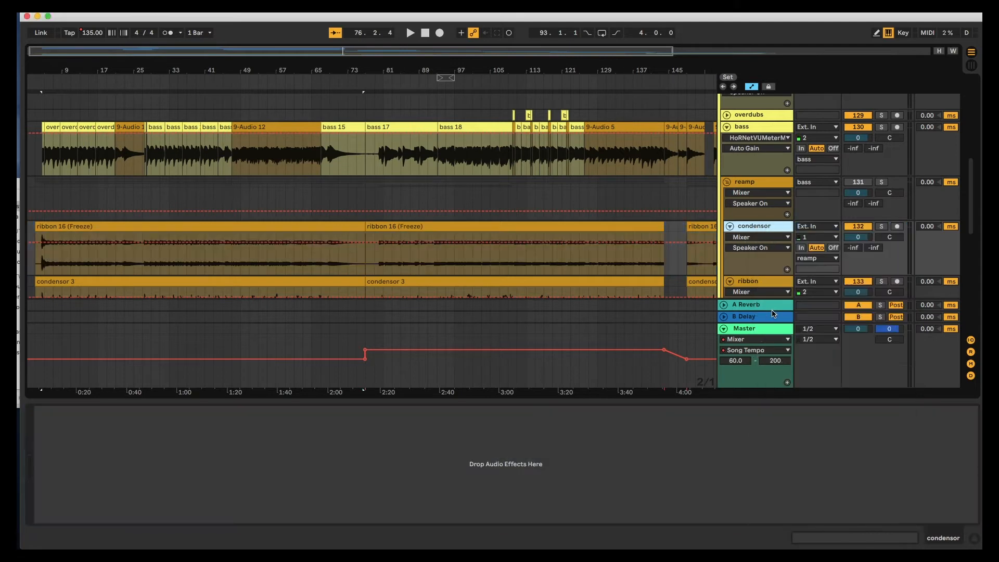
Examine the reamp condensor waveform against the bass clip around bars 100 to 106, ending on the whole song
left_click_drag(490, 74, 490, 119)
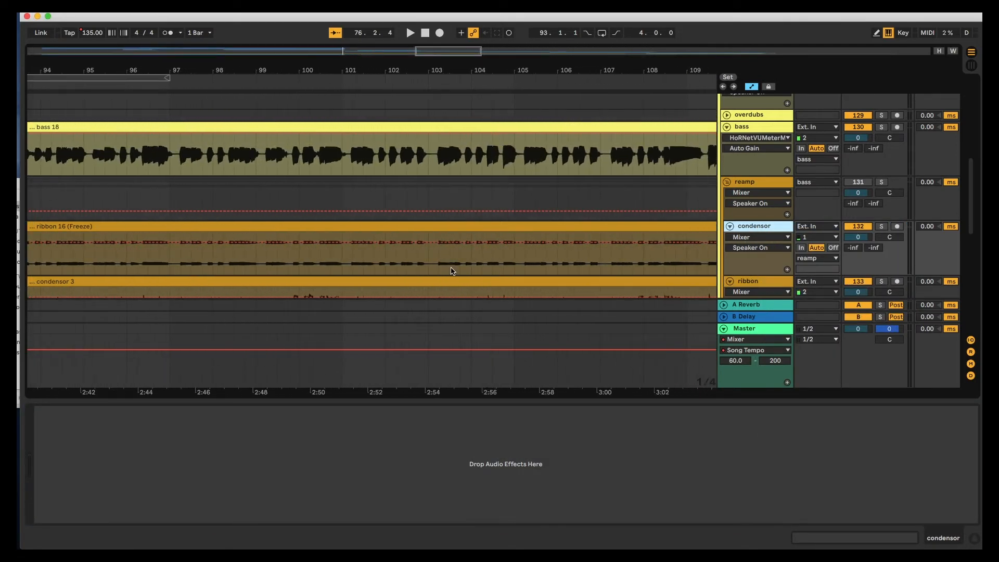
left_click_drag(494, 74, 493, 102)
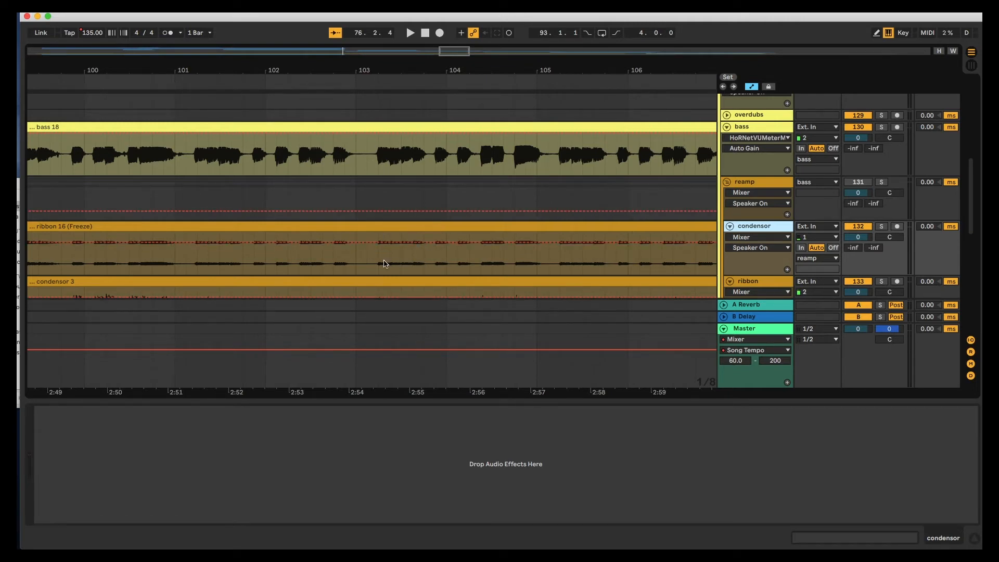
left_click_drag(509, 67, 508, 8)
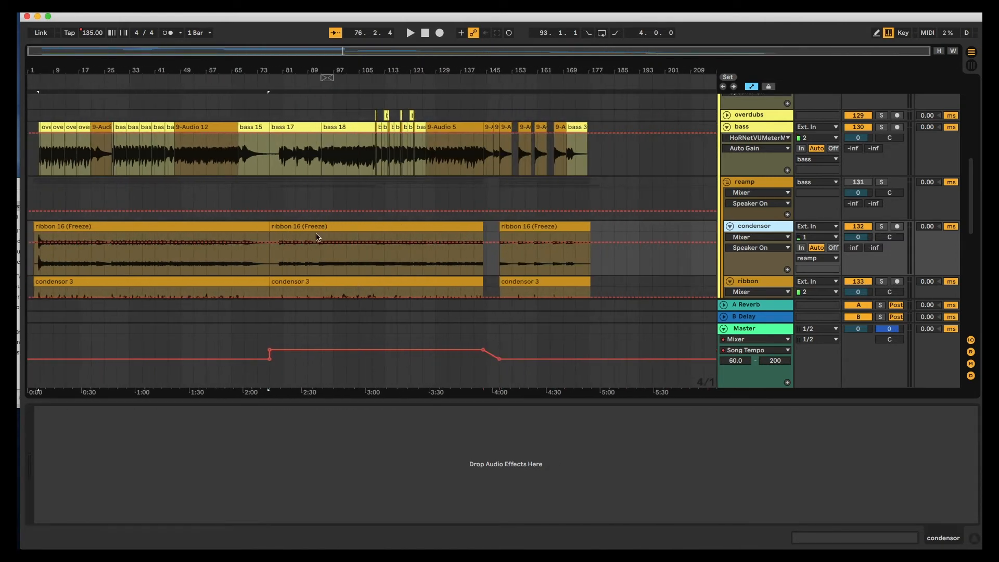
Unfold the 1 - clean distorted group and its condensor subgroup, and fold the reverb - ribbon subgroup
scroll(318, 237, "up", 10)
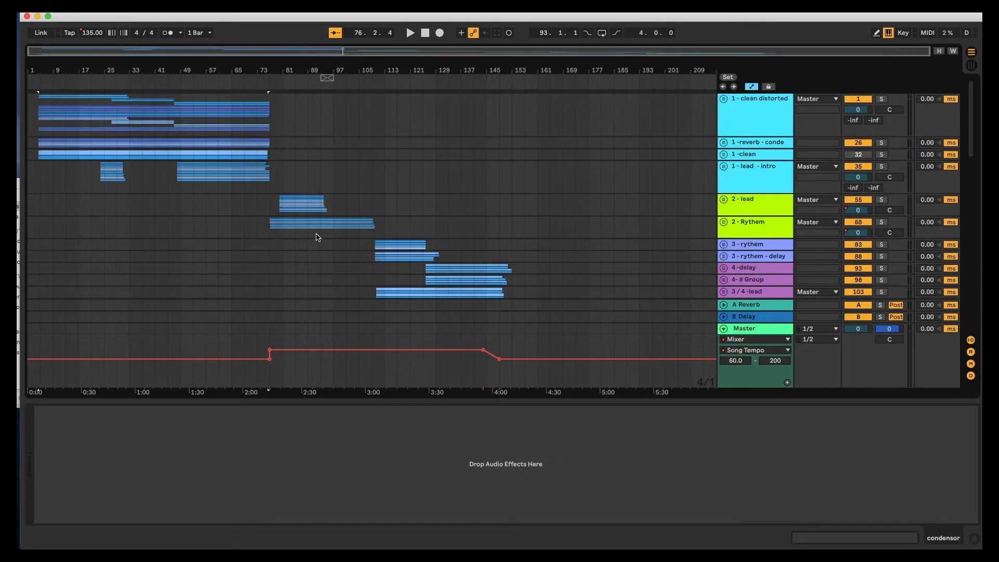
left_click(724, 99)
scroll(216, 191, "down", 5)
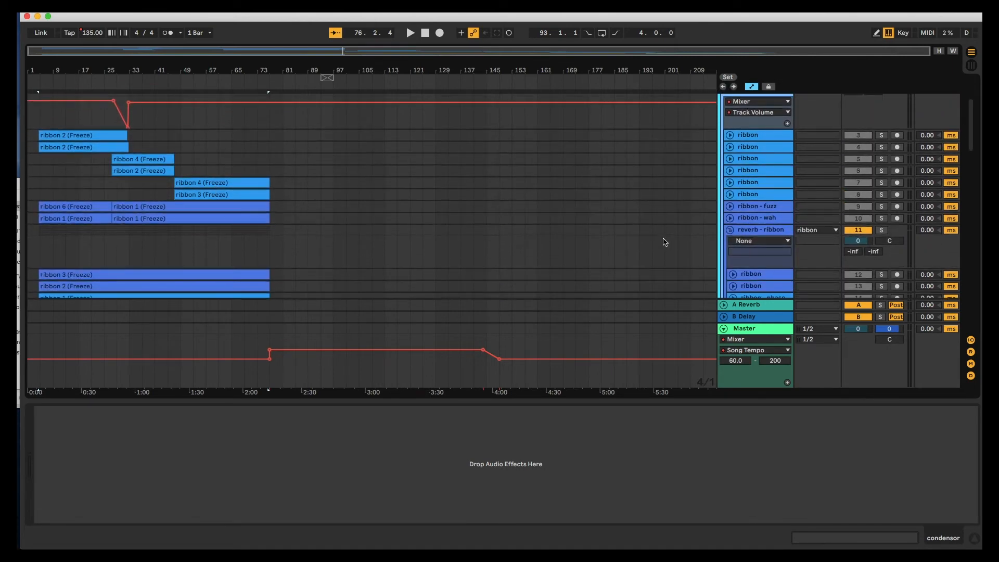
scroll(664, 238, "down", 2)
scroll(668, 235, "down", 2)
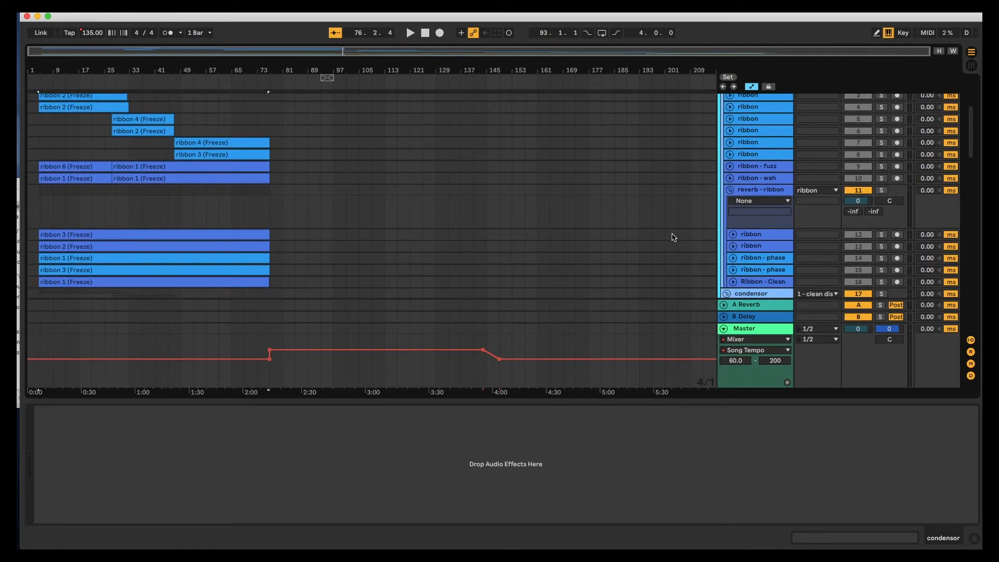
left_click(729, 191)
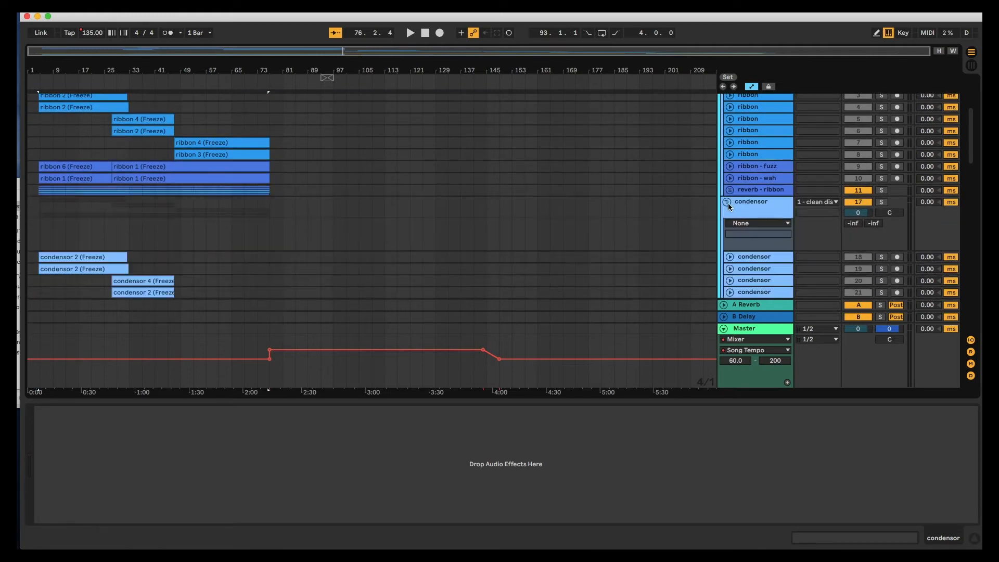
left_click(728, 203)
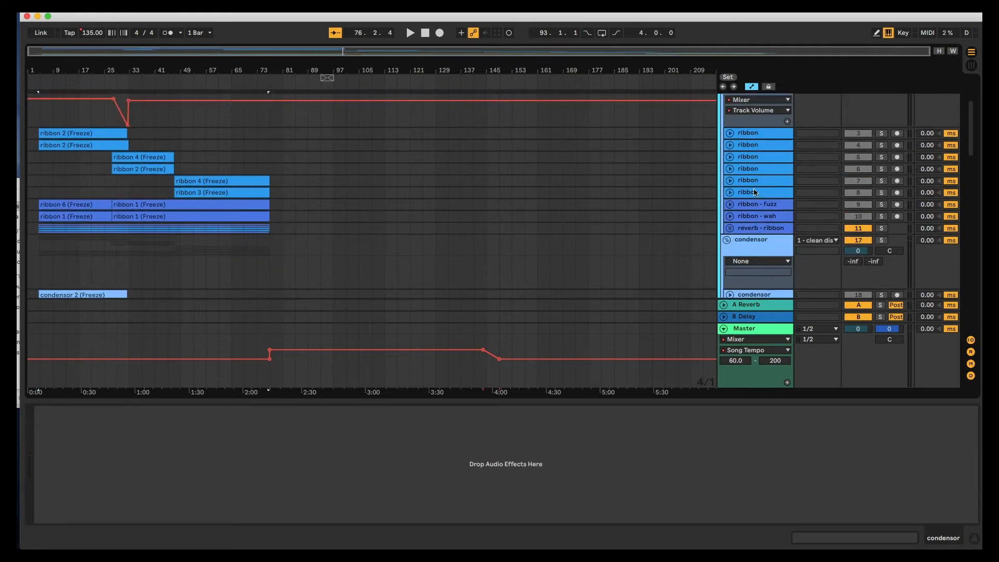
Select the ribbon - fuzz track in the clean distorted group and unfold it to show its waveform
scroll(757, 192, "up", 2)
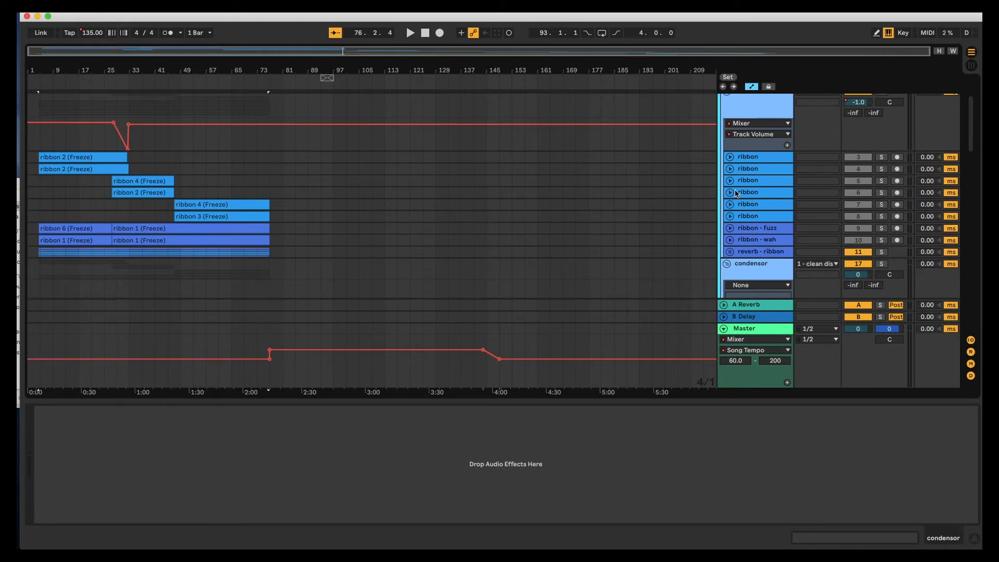
scroll(739, 195, "down", 5)
scroll(746, 225, "up", 1)
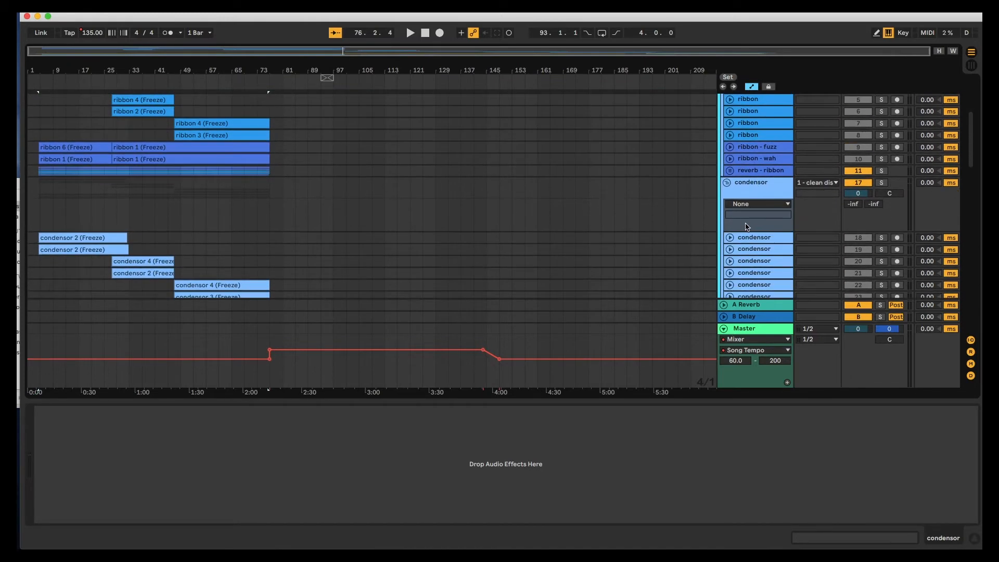
scroll(747, 218, "down", 1)
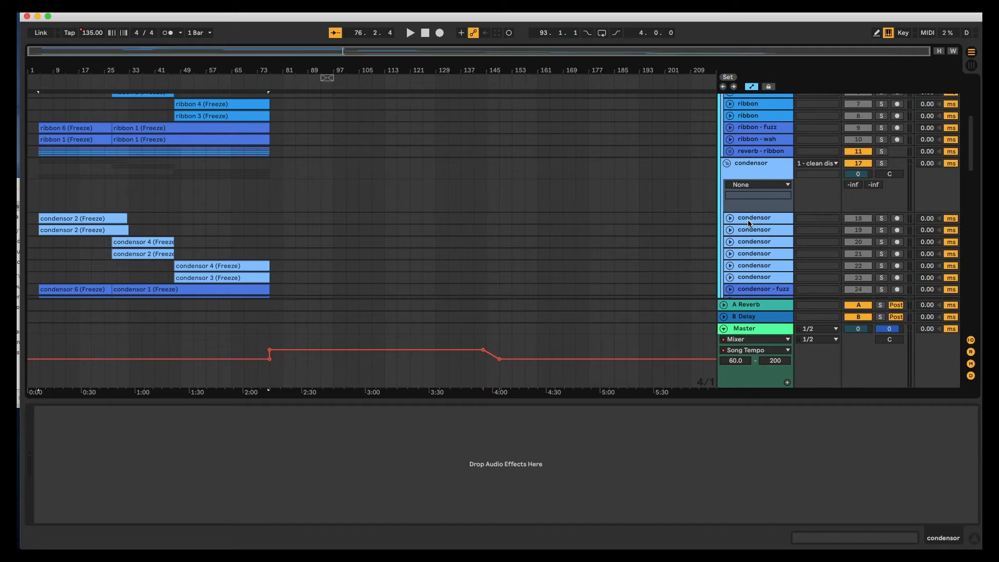
left_click(761, 128)
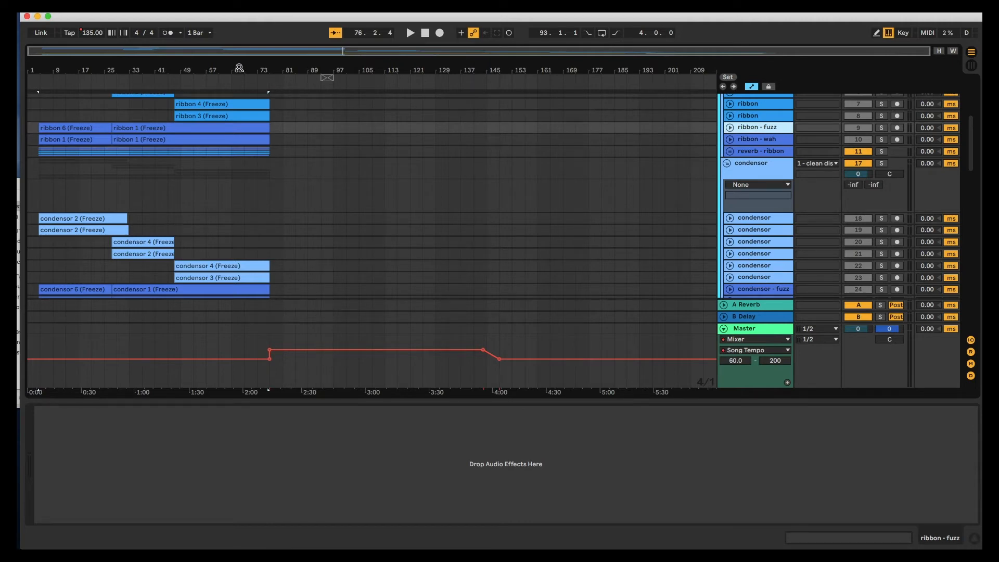
left_click_drag(239, 68, 252, 191)
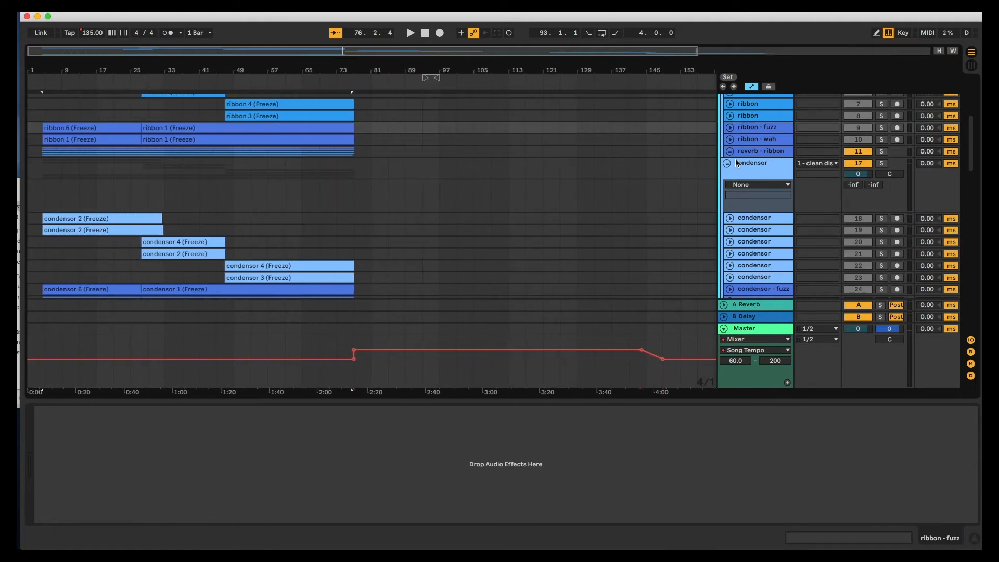
left_click(747, 130)
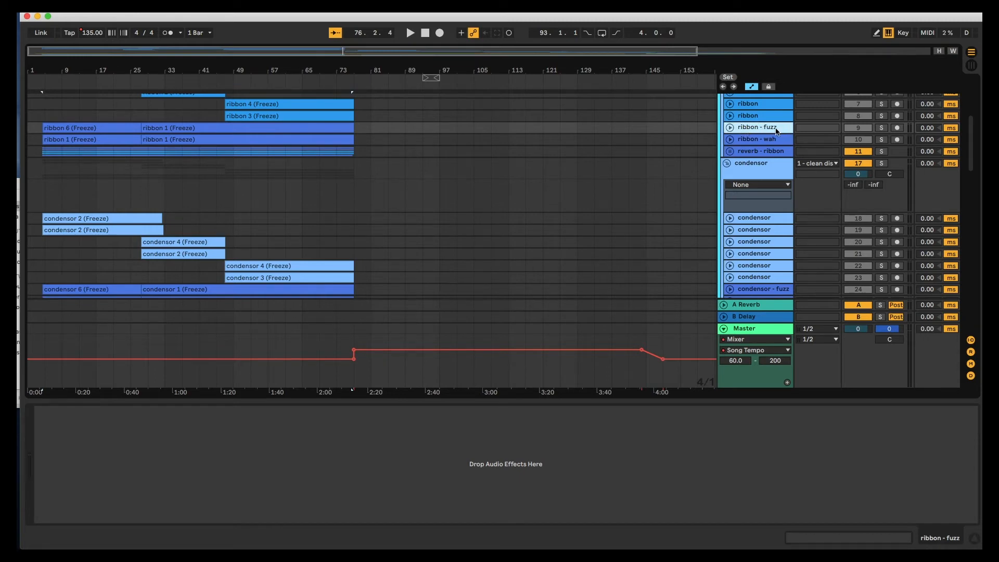
left_click(730, 129)
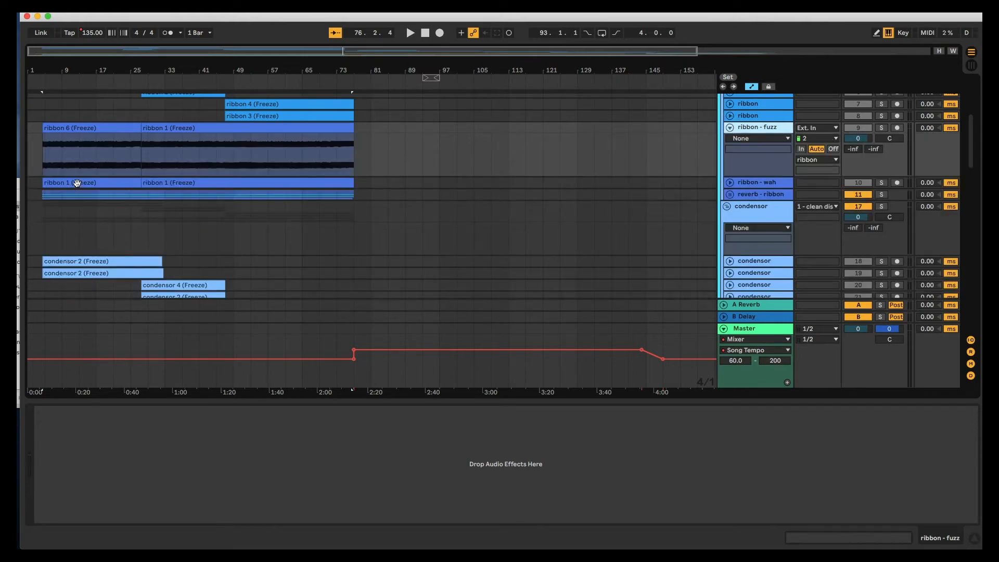
Play the song from bar 5 and solo the ribbon - fuzz track to hear it alone
left_click(45, 161)
left_click_drag(69, 67, 71, 130)
scroll(252, 224, "left", 3)
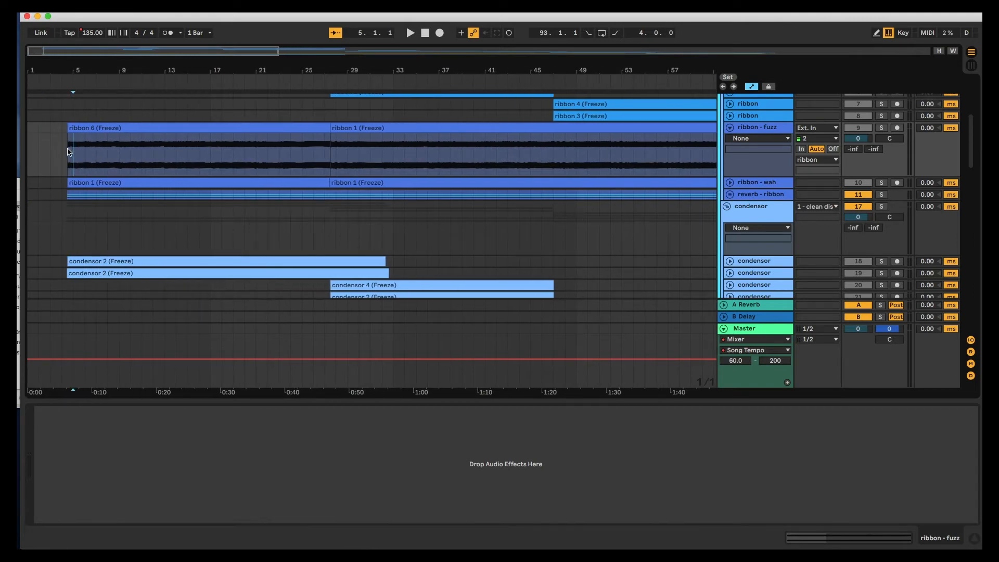
key("space")
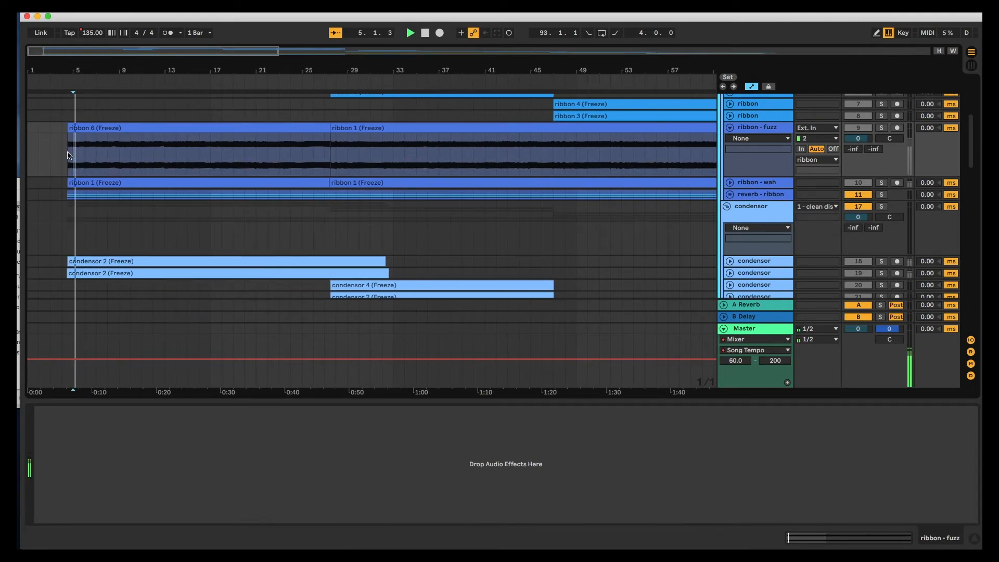
left_click(881, 127)
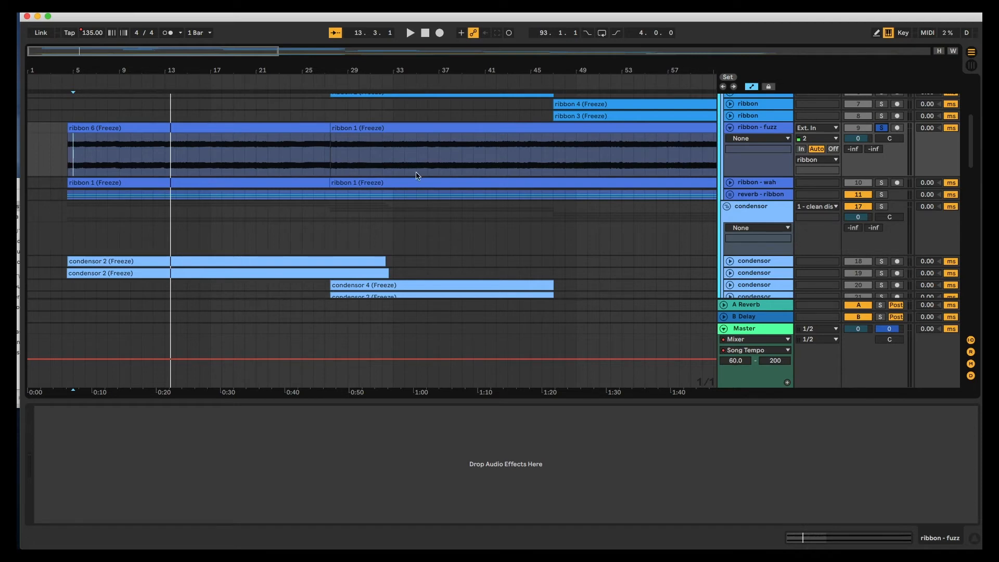
Unfold and solo the condensor - fuzz track, and play it from bar 5
scroll(416, 172, "down", 1)
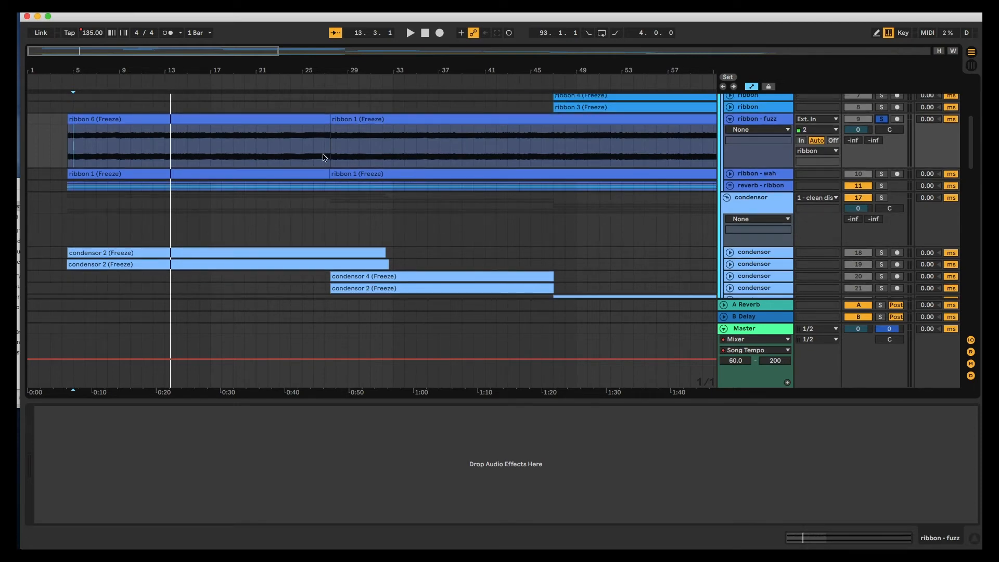
scroll(323, 157, "down", 6)
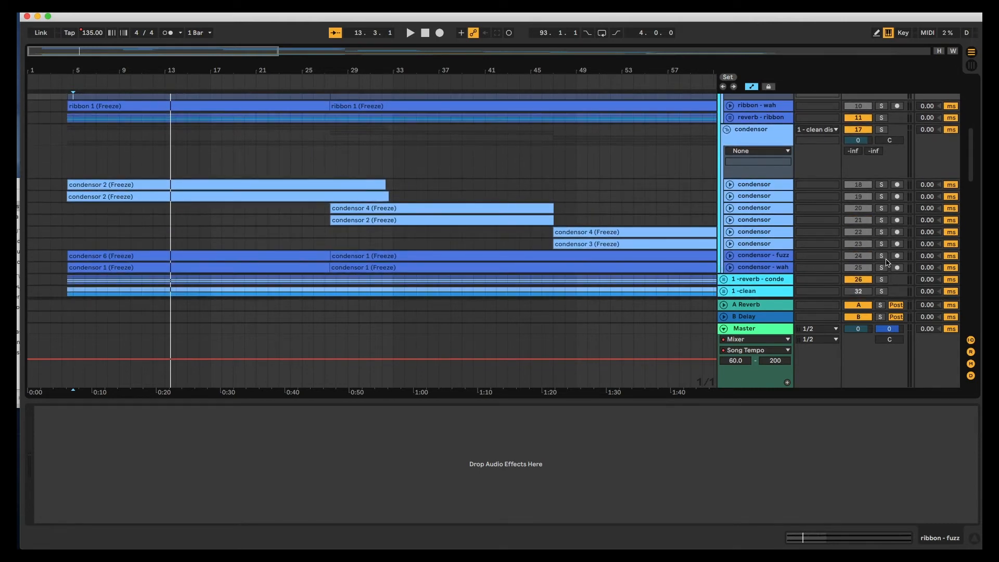
left_click(882, 257)
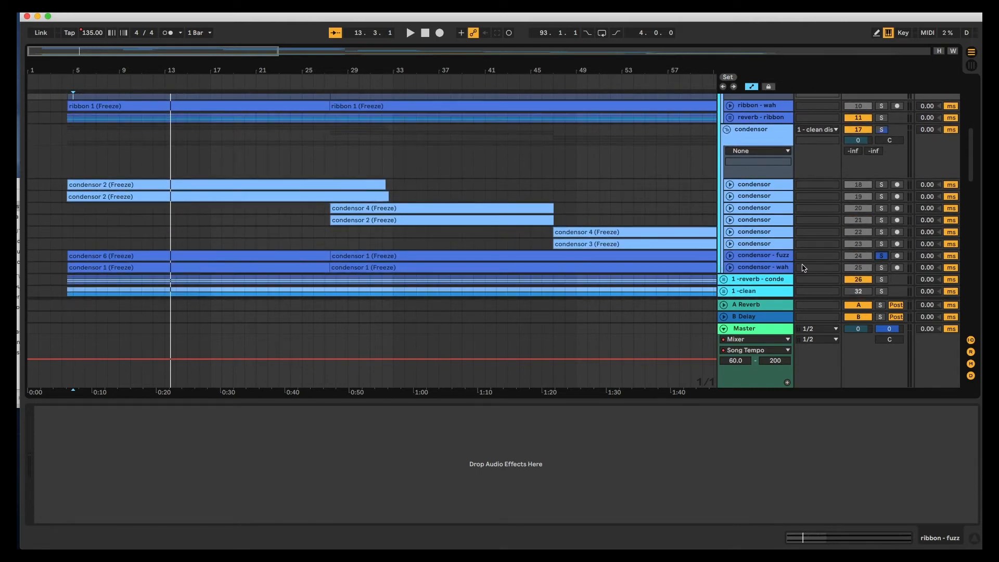
left_click(730, 256)
scroll(330, 241, "down", 5)
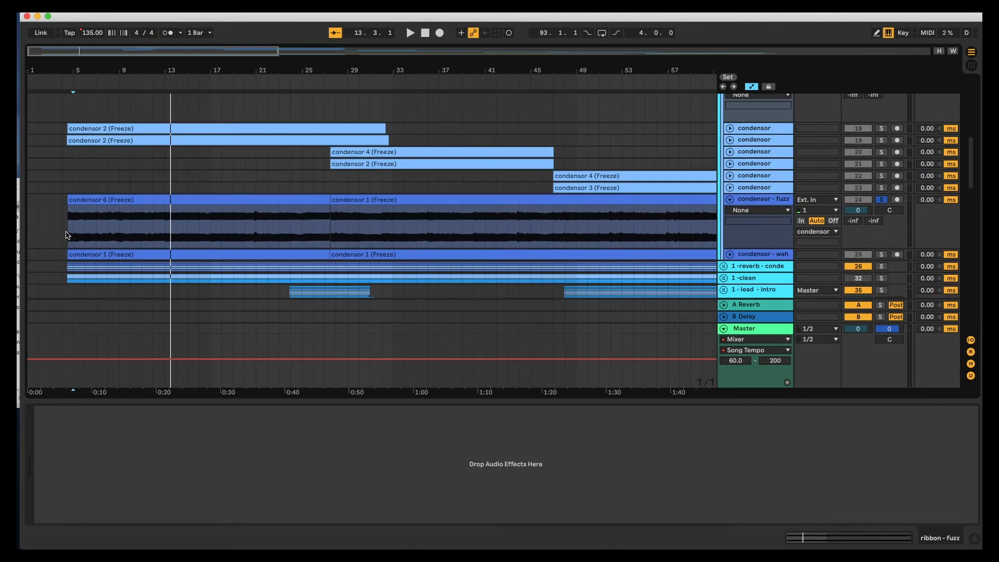
key("space")
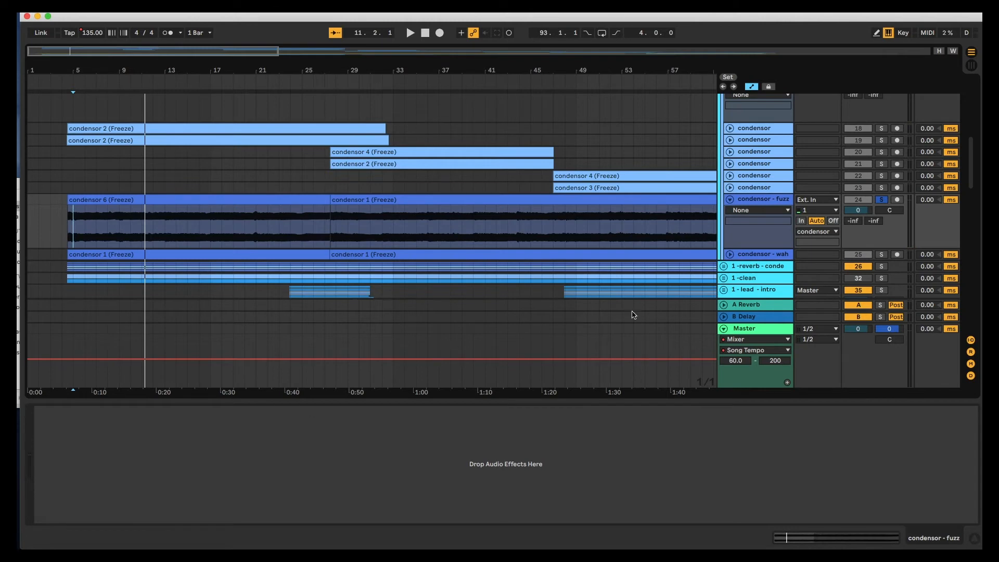
Audition the ribbon - fuzz and condensor - fuzz tracks soloed together, and fold the ribbon - fuzz track
scroll(922, 130, "up", 5)
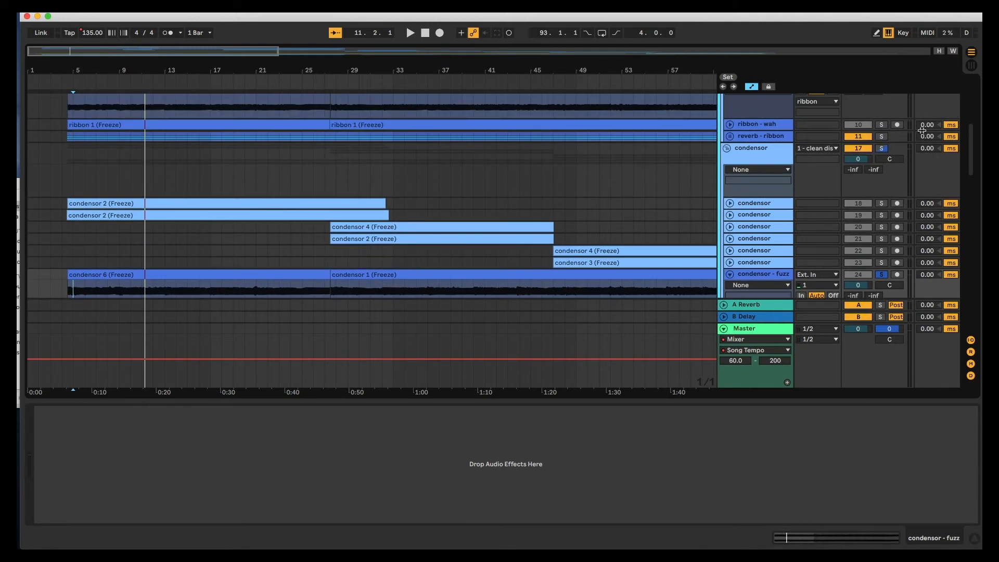
left_click(881, 136)
scroll(827, 162, "up", 3)
left_click(881, 115)
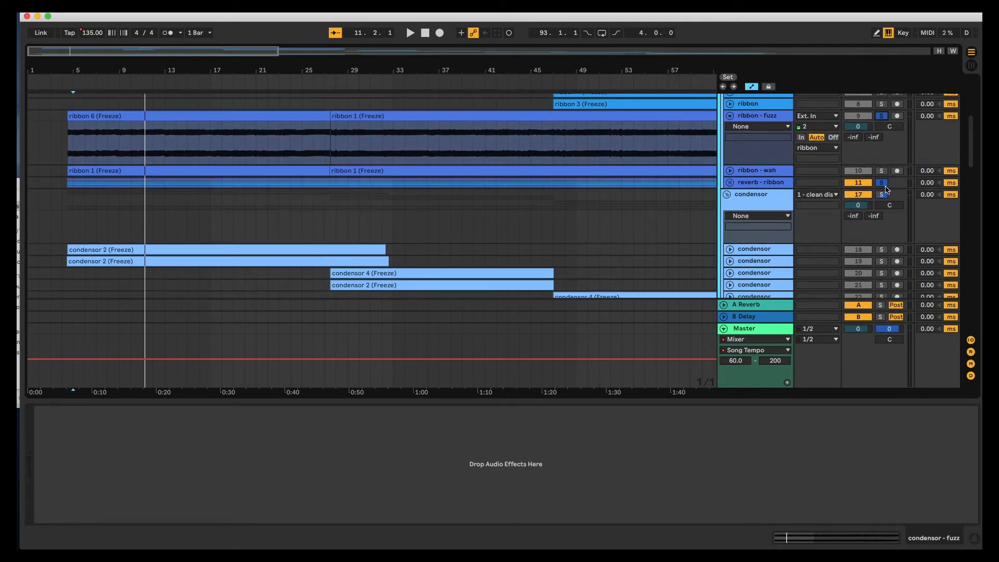
key("space")
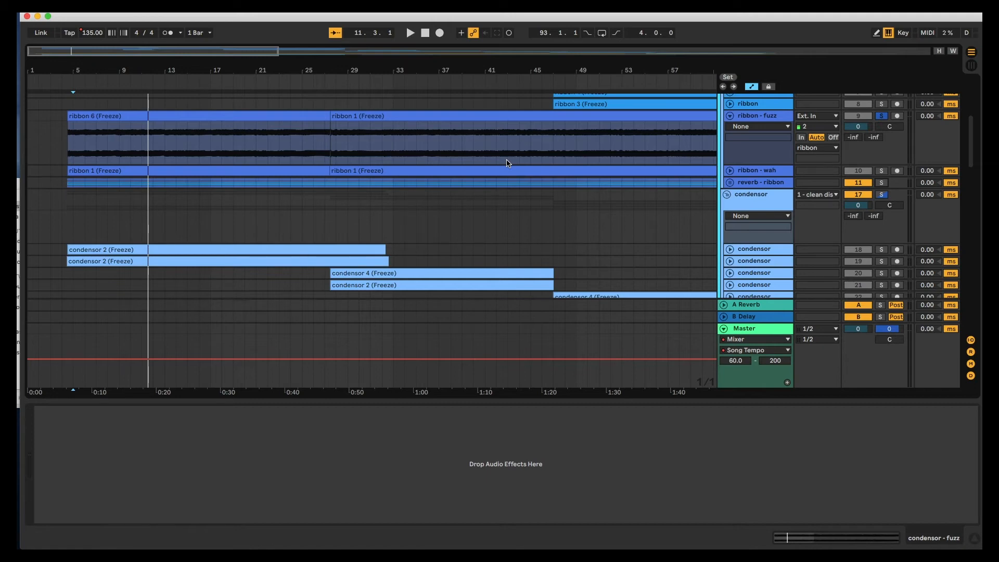
left_click(729, 115)
Unfold and solo the 1 -reverb - conde group, and place the playback start at the beginning of its condensor - clean clip
scroll(615, 116, "down", 2)
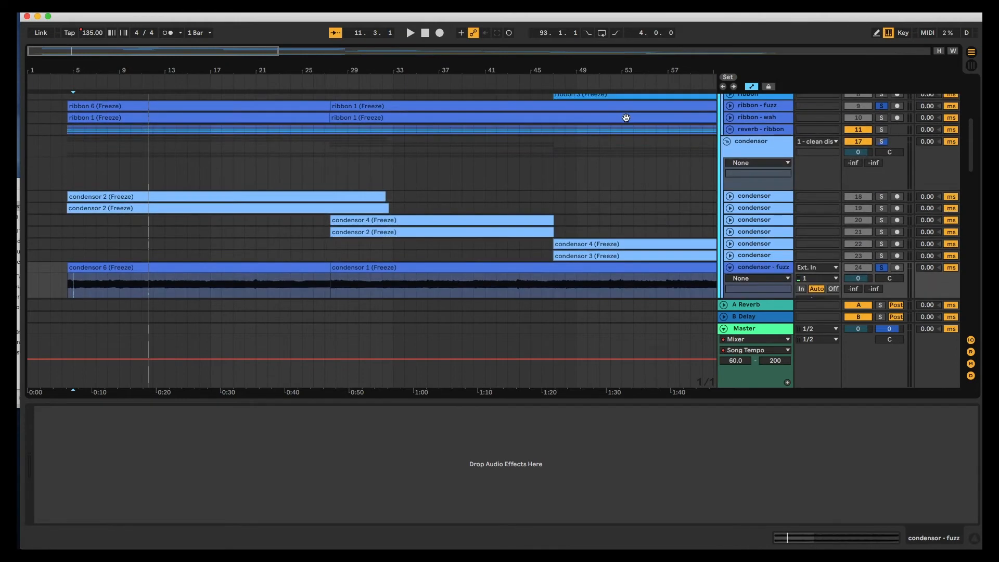
scroll(638, 122, "down", 10)
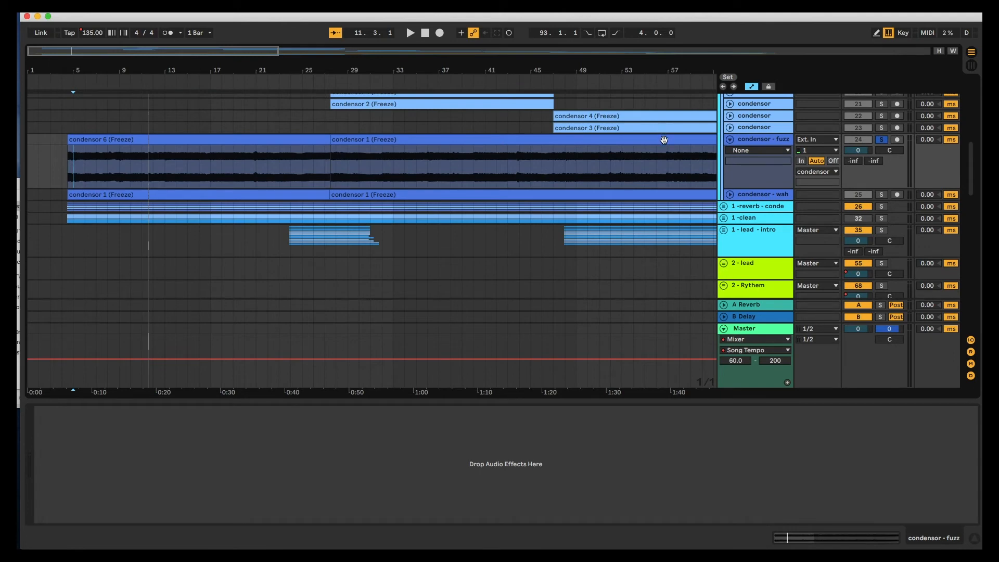
scroll(664, 138, "down", 1)
left_click(723, 198)
scroll(663, 202, "down", 6)
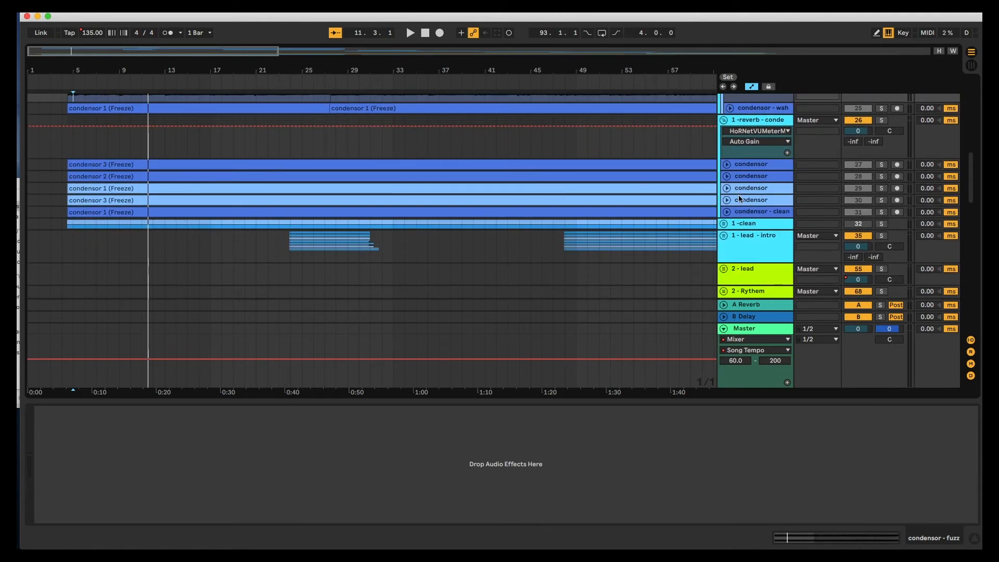
left_click(881, 121)
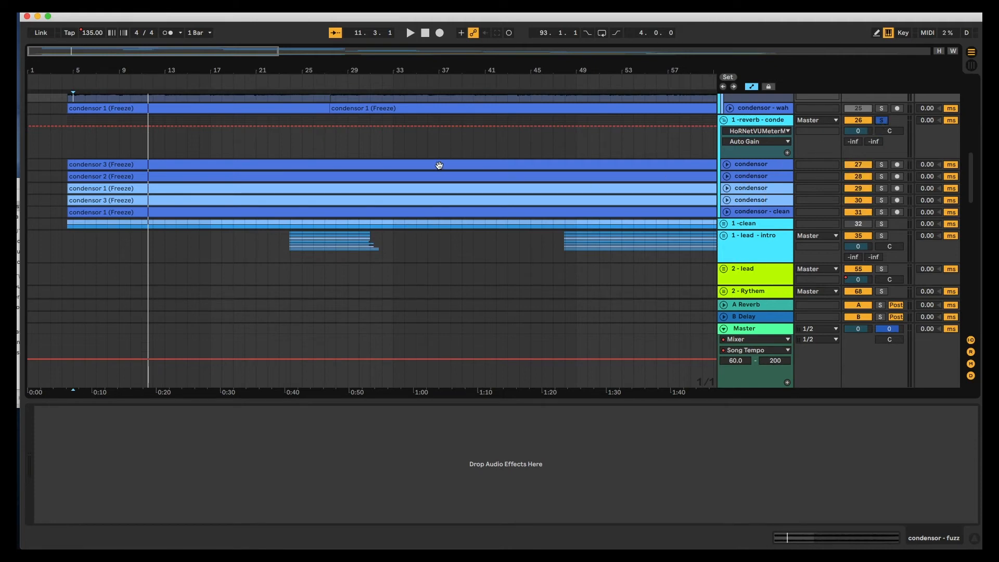
left_click(66, 214)
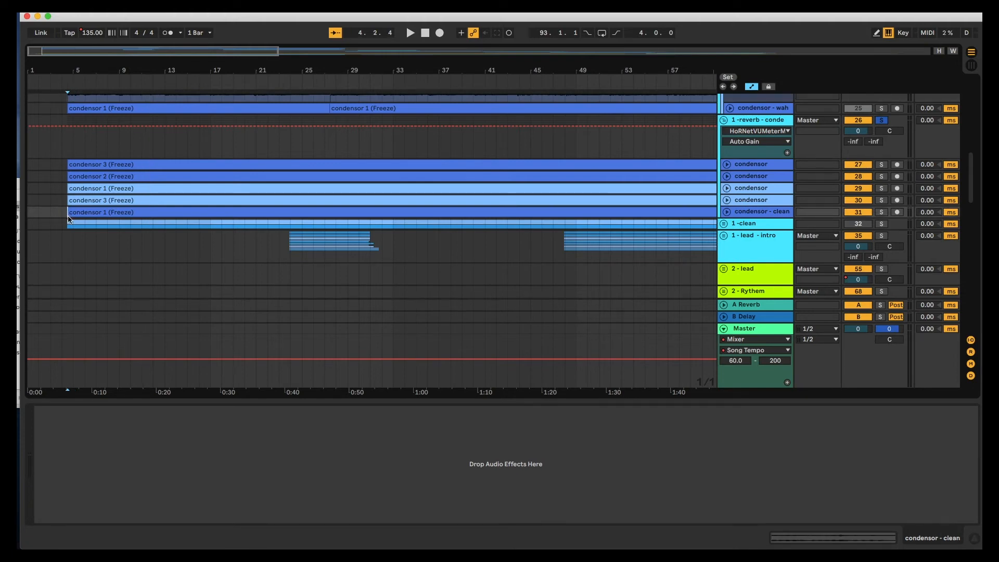
Examine the ribbon and condensor tracks of the clean distorted group against those in the 1 -reverb - conde group
scroll(759, 163, "up", 15)
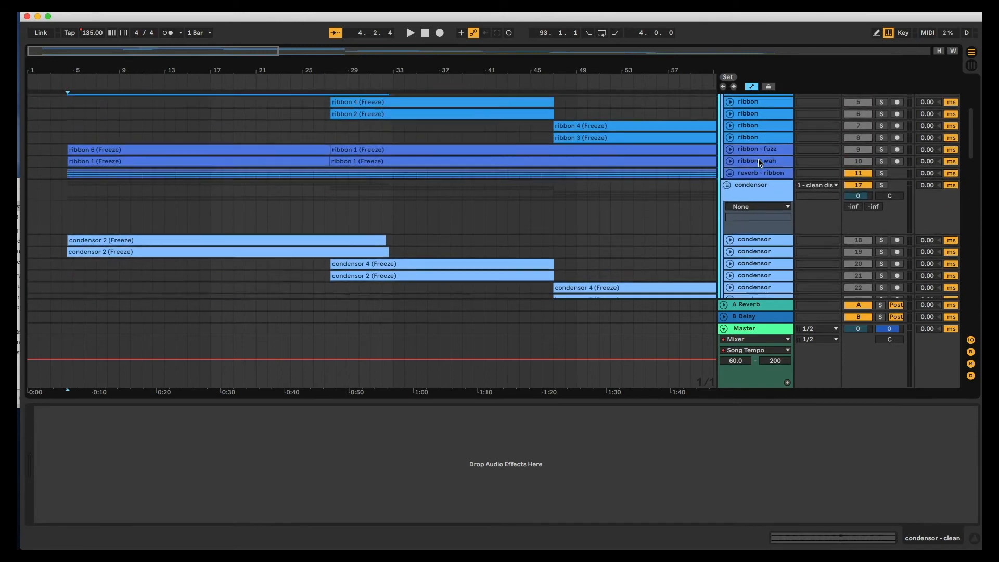
scroll(758, 163, "down", 10)
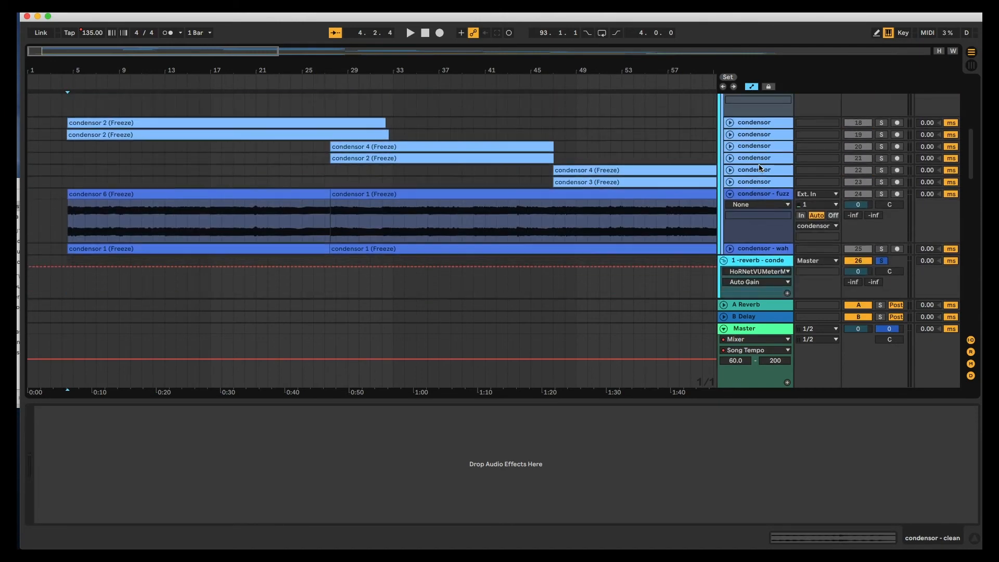
scroll(759, 168, "down", 8)
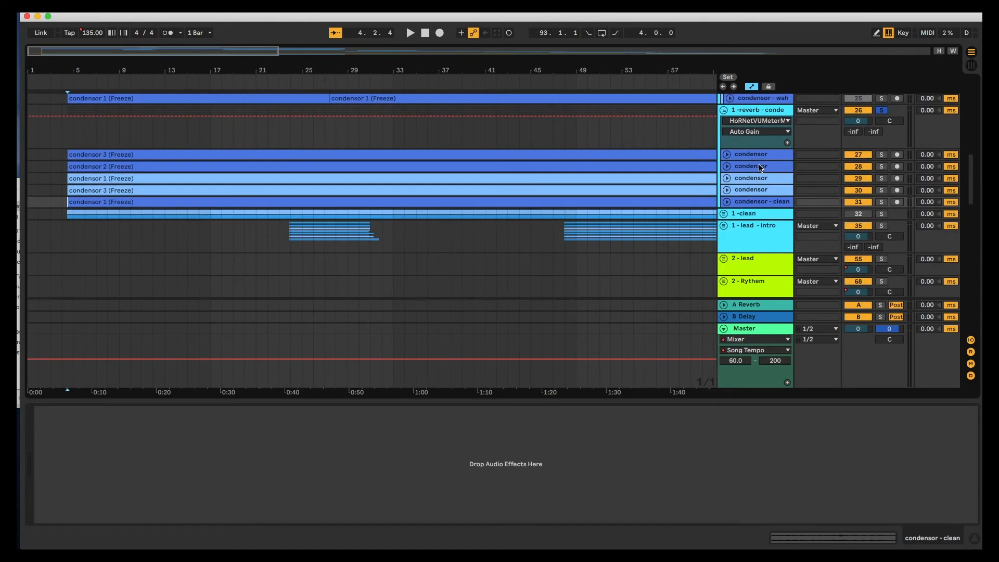
scroll(726, 178, "down", 2)
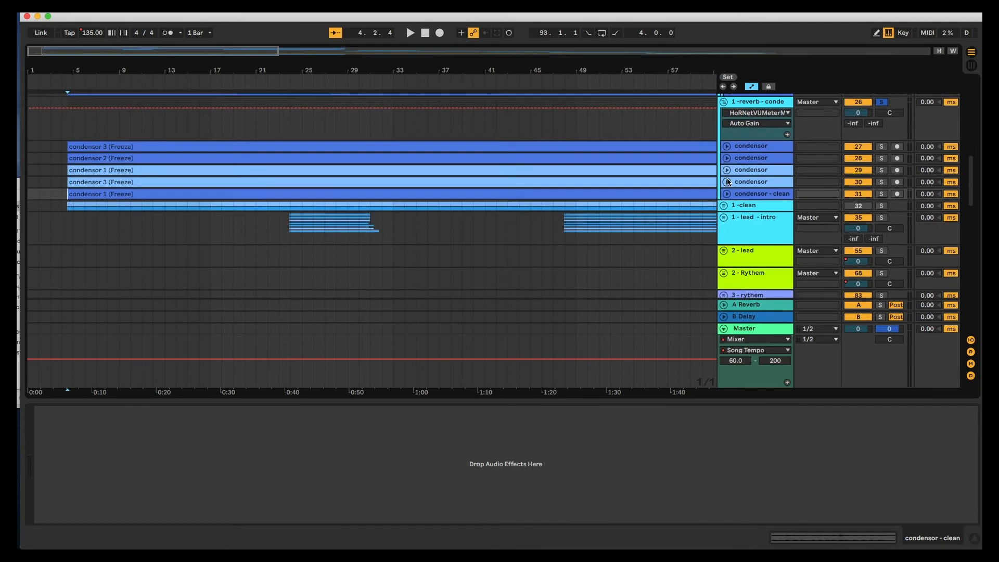
scroll(727, 181, "down", 2)
scroll(727, 181, "up", 6)
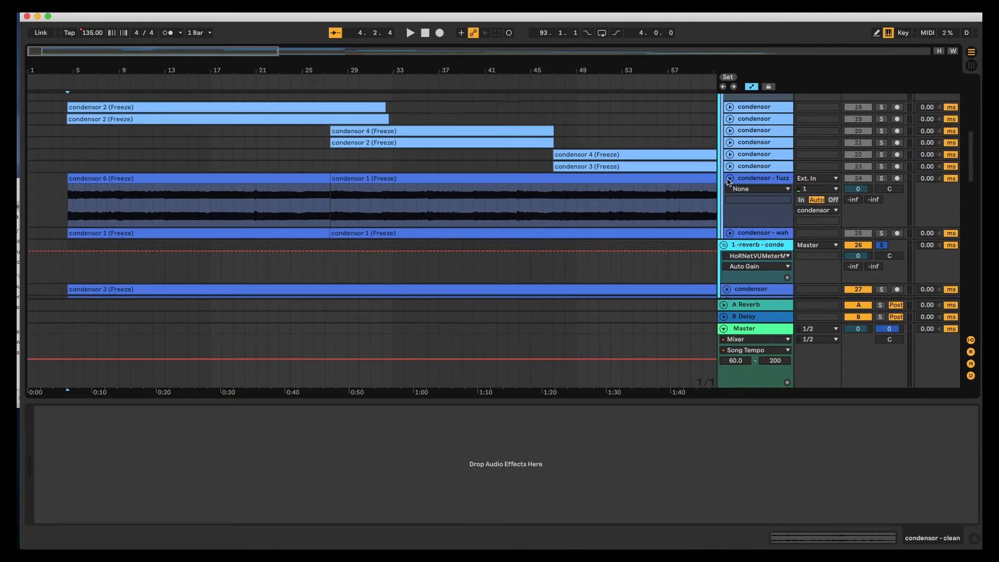
scroll(728, 180, "up", 5)
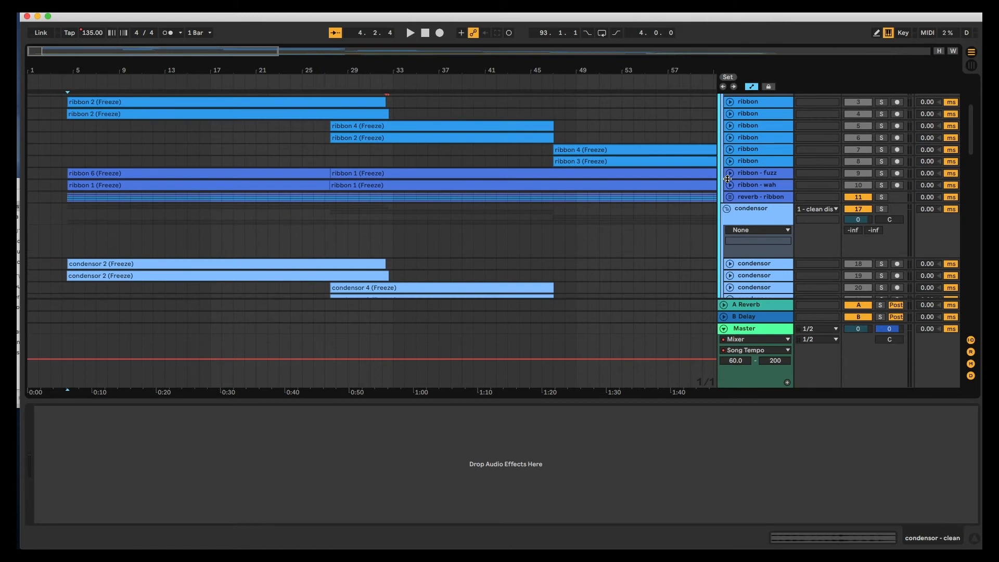
scroll(727, 178, "down", 10)
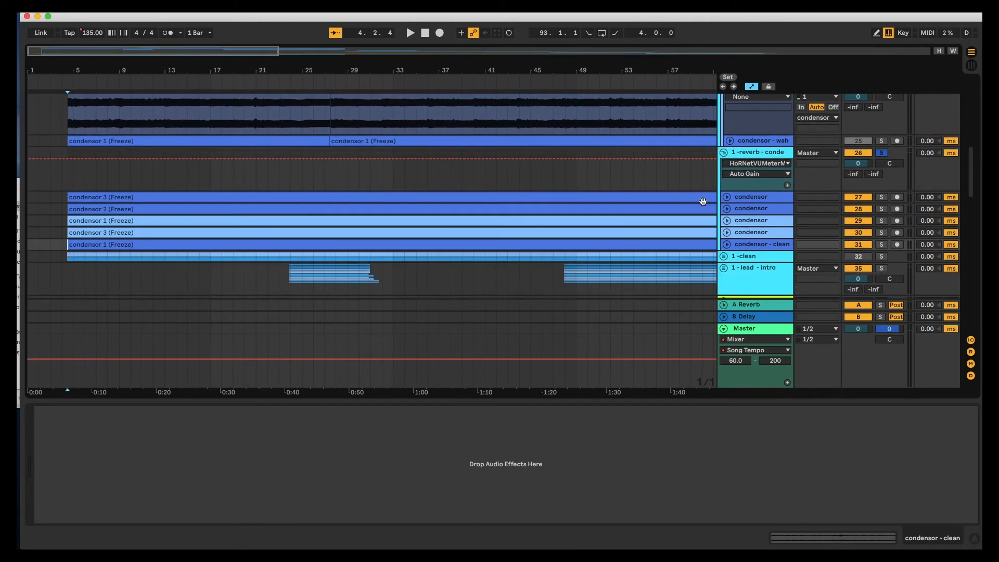
Audition the soloed 1 -reverb - conde group, and fold it along with the 1 - clean distorted group
scroll(743, 215, "down", 2)
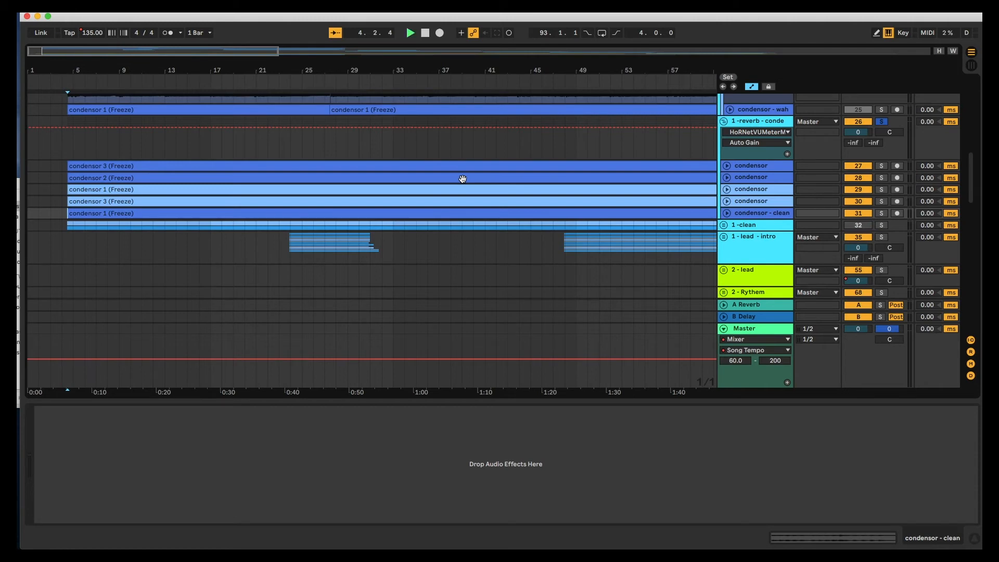
key("space")
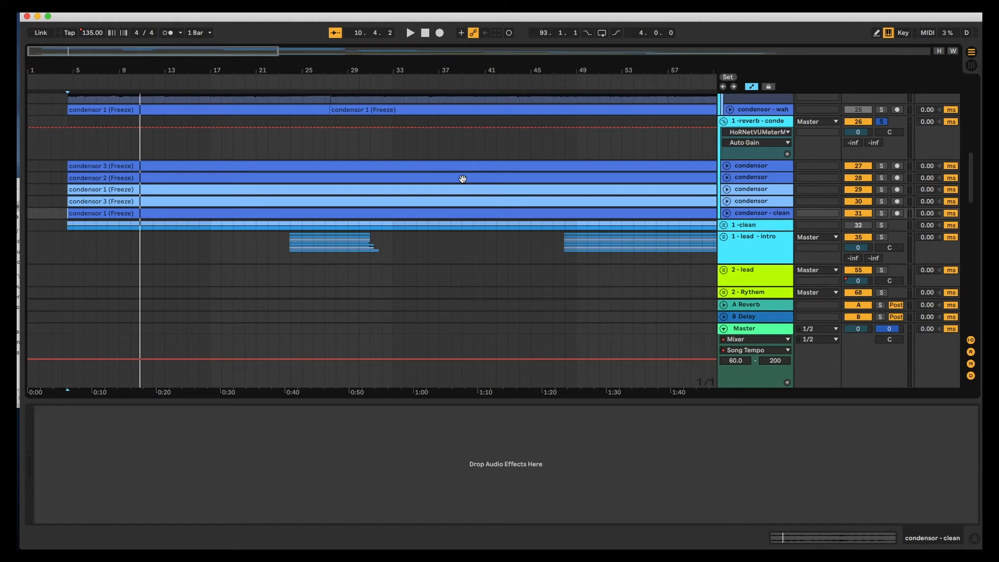
left_click(722, 121)
scroll(697, 132, "up", 10)
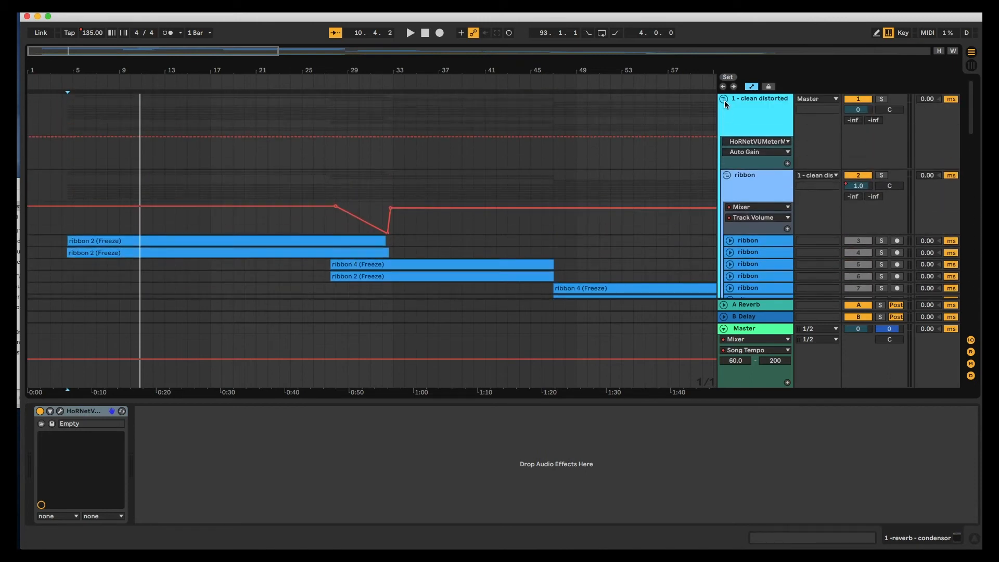
left_click(723, 99)
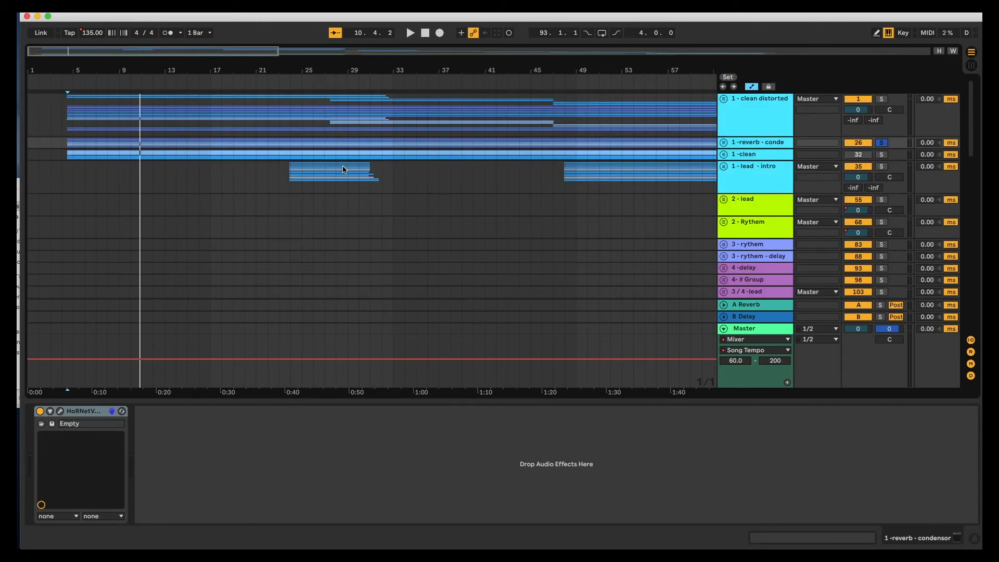
Examine the arrangement of the folded guitar groups from 1 - clean distorted through 5 - rythem
scroll(382, 183, "right", 20)
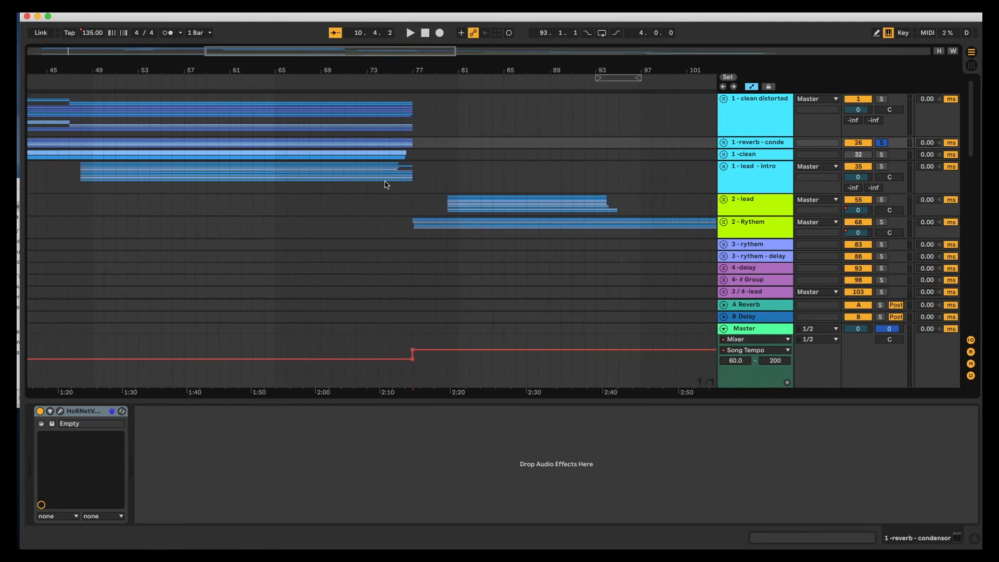
scroll(385, 184, "down", 3)
scroll(386, 184, "right", 12)
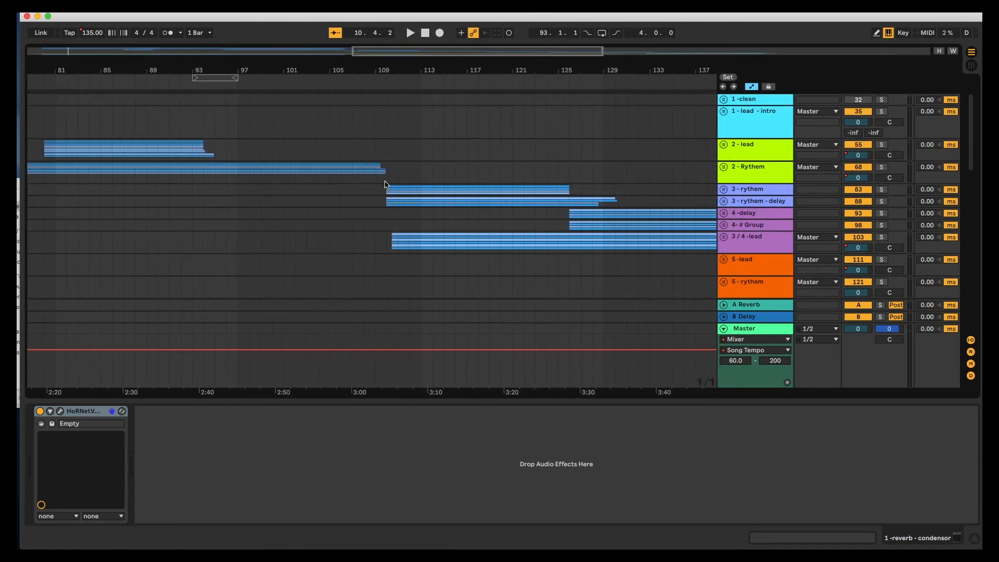
scroll(386, 184, "left", 4)
scroll(224, 169, "right", 20)
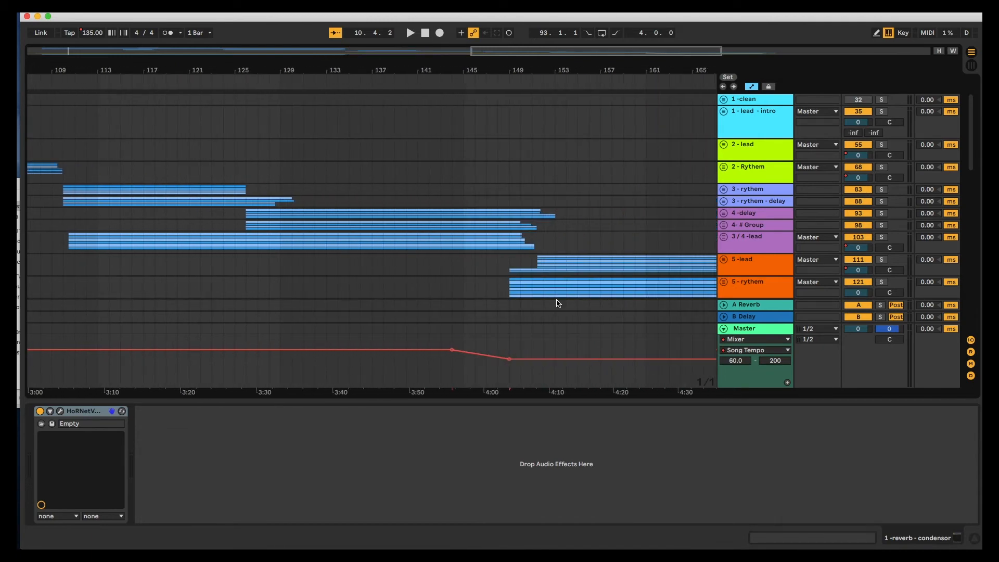
scroll(558, 303, "left", 20)
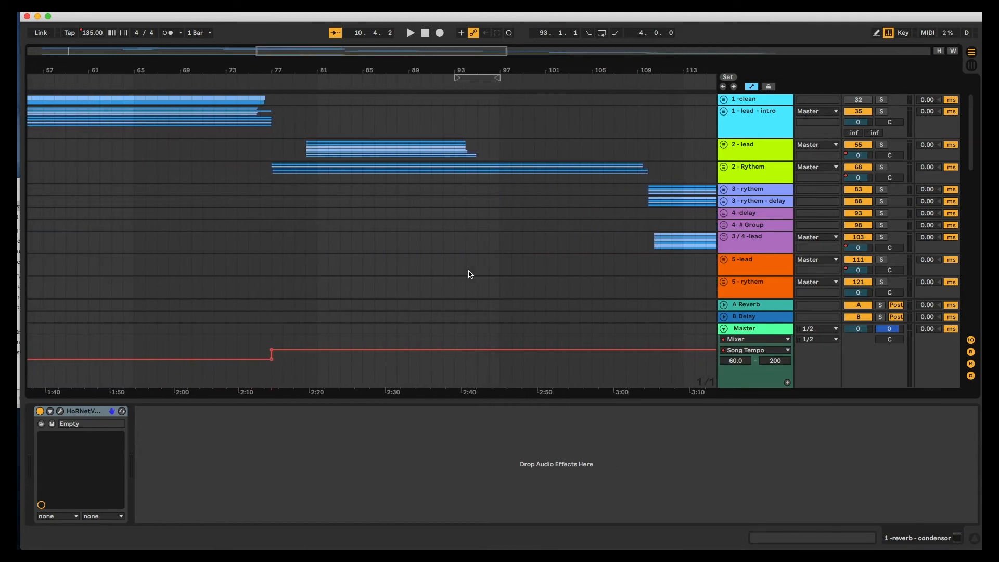
scroll(470, 274, "left", 1)
scroll(469, 274, "up", 3)
scroll(379, 246, "left", 9)
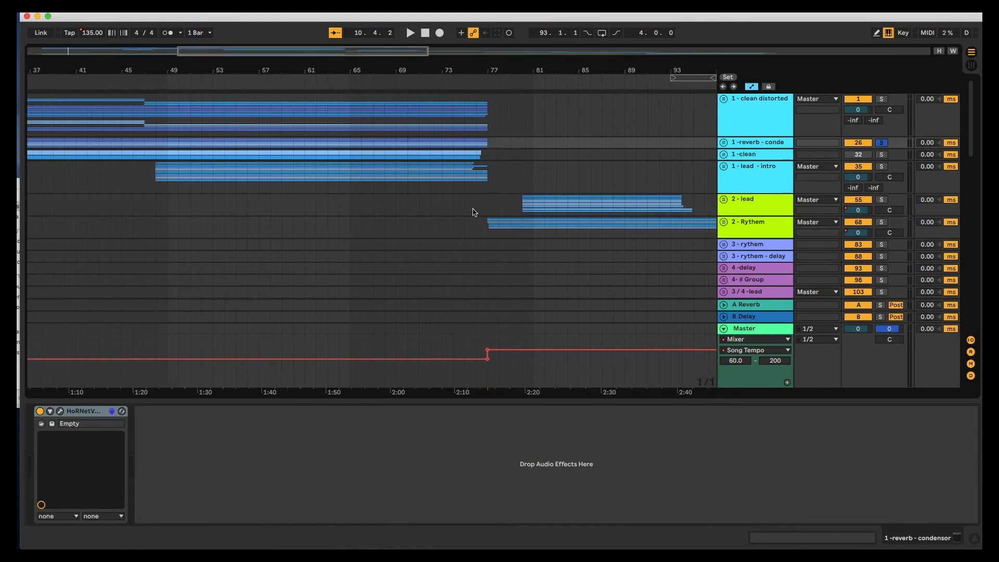
Unfold and solo the 1 - lead - intro group, and place the playback start at bar 48
scroll(474, 213, "left", 1)
left_click(723, 167)
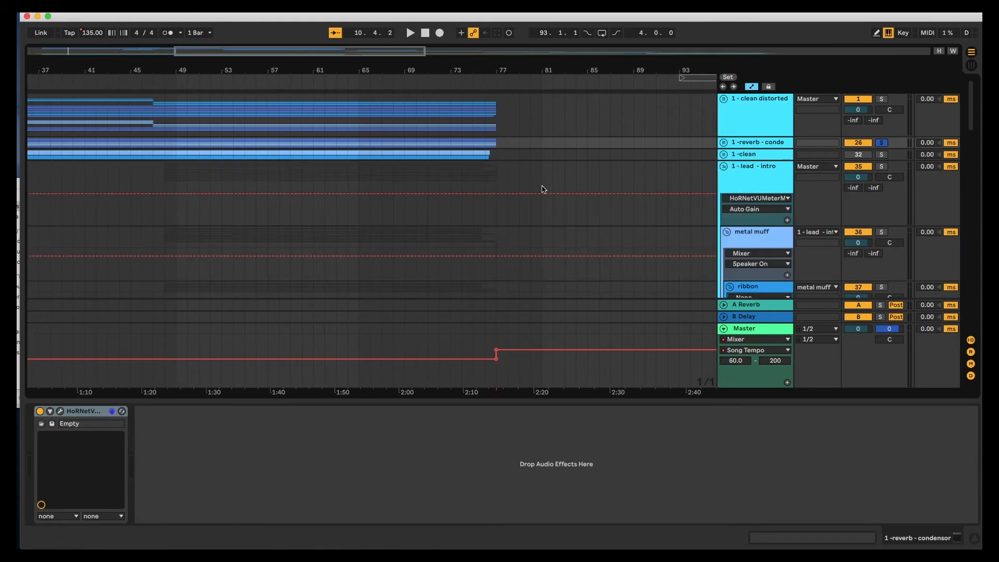
scroll(334, 183, "down", 6)
scroll(281, 178, "up", 5)
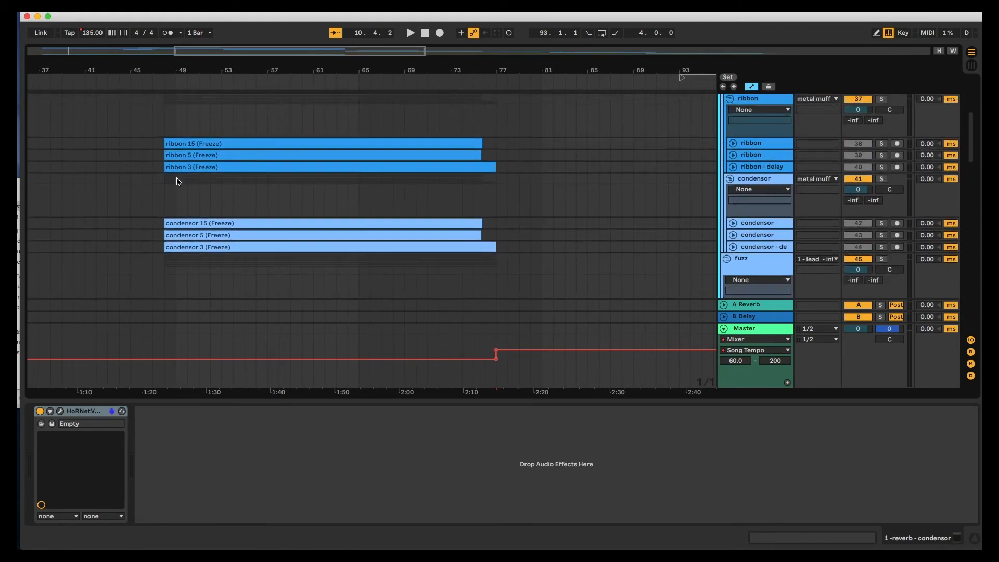
left_click(165, 181)
scroll(166, 183, "up", 6)
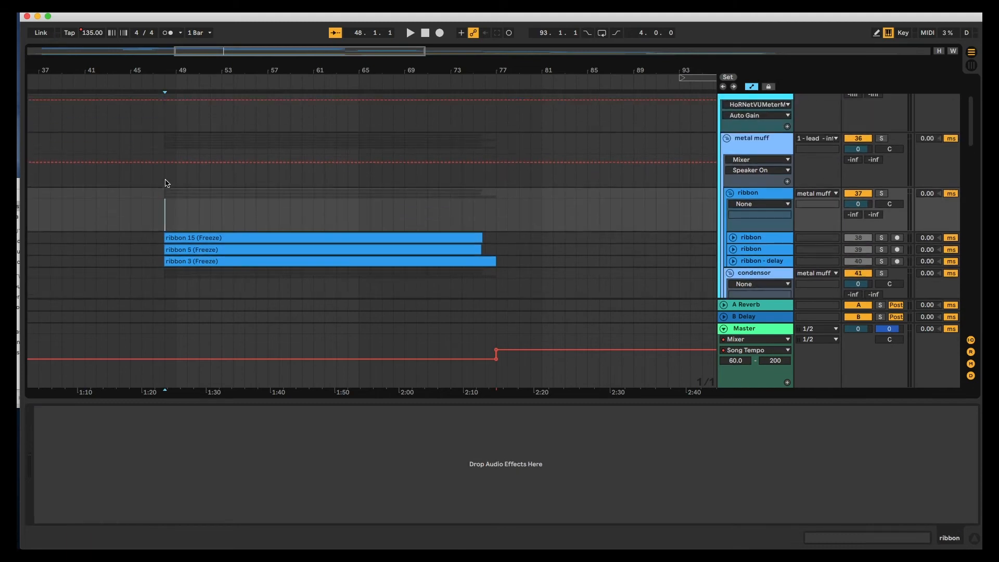
scroll(167, 185, "up", 1)
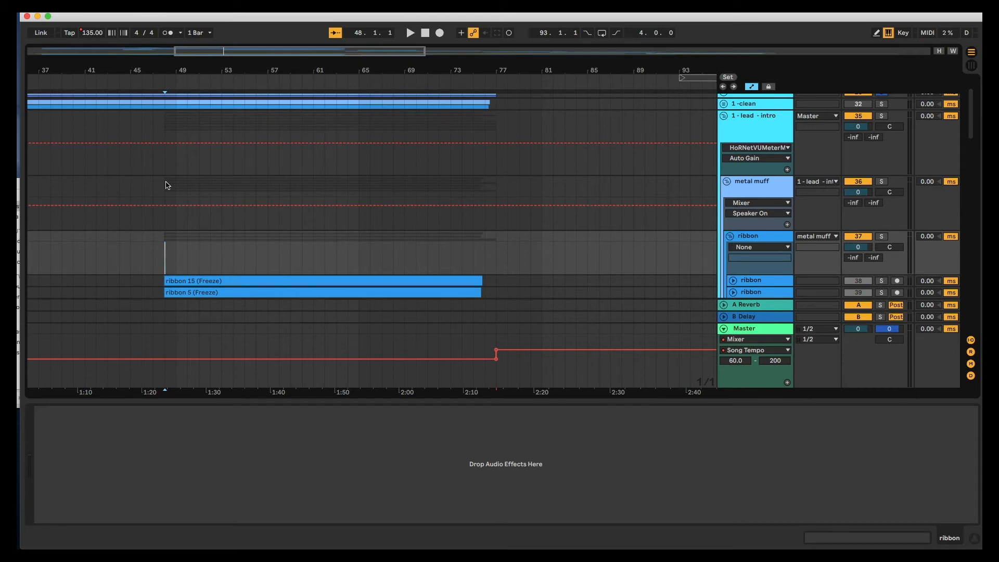
scroll(166, 184, "up", 2)
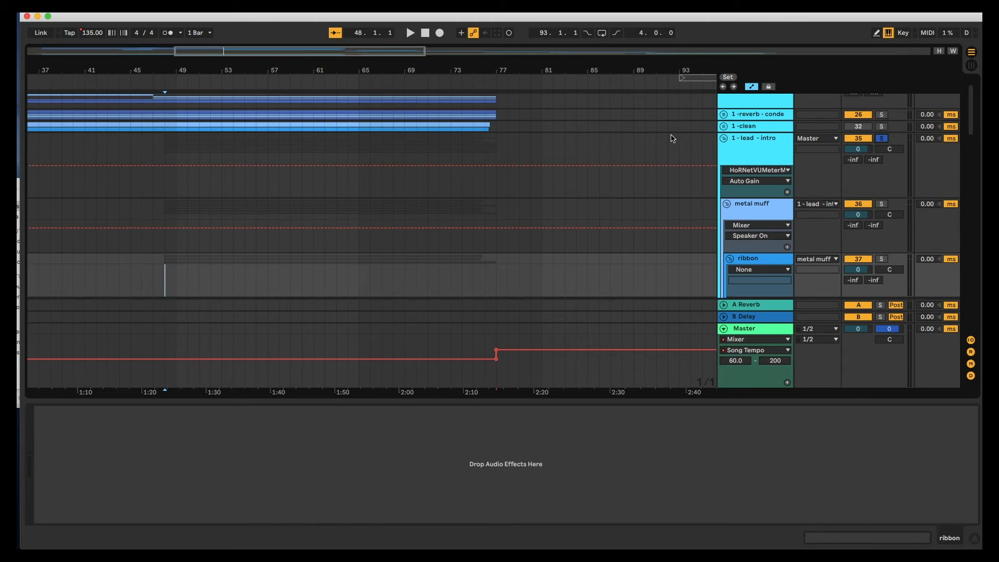
Review the metal muff and fuzz tracks of the 1 - lead - intro group, and play the group from bar 48
scroll(672, 138, "down", 10)
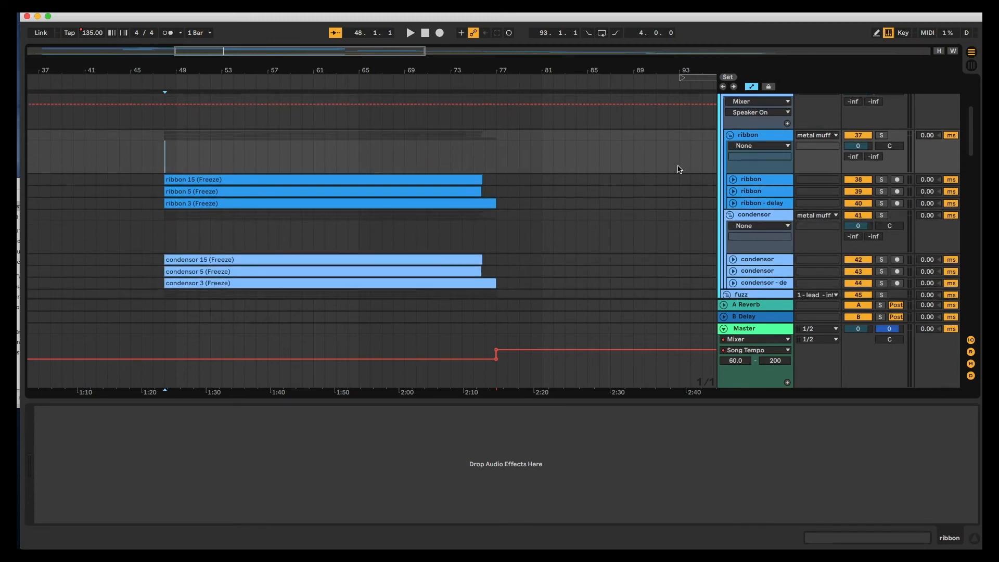
scroll(678, 169, "down", 15)
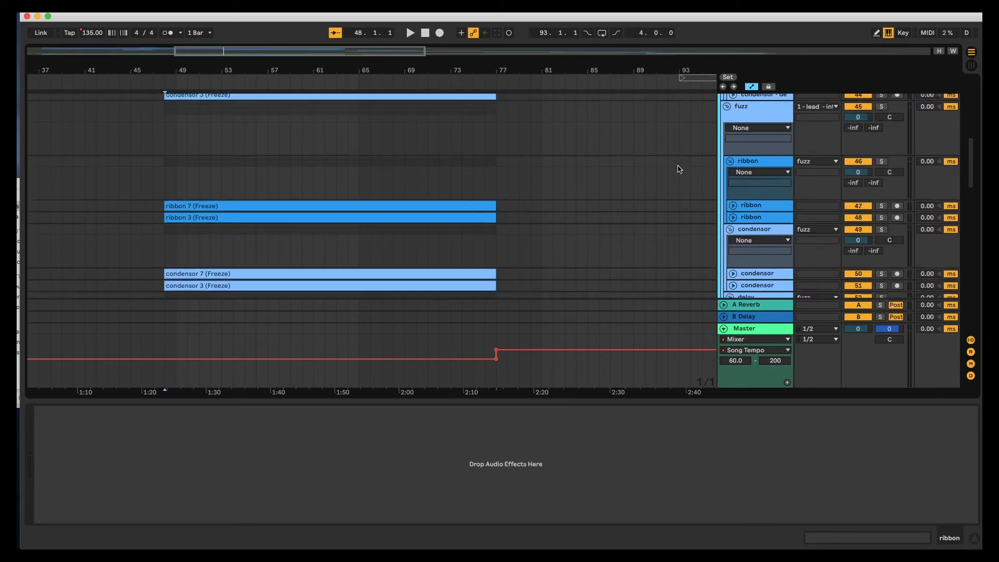
scroll(677, 169, "down", 10)
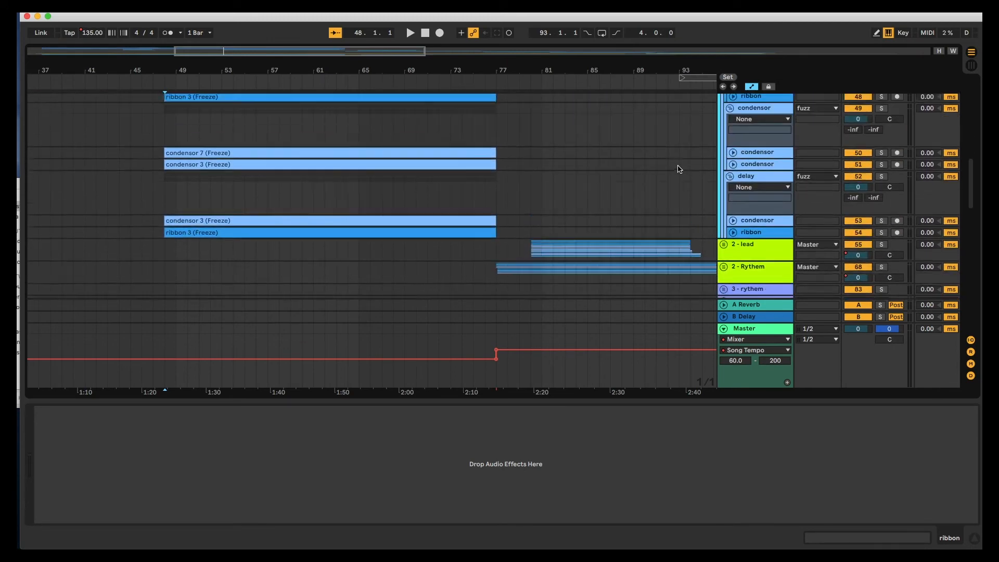
scroll(677, 169, "up", 15)
key("space")
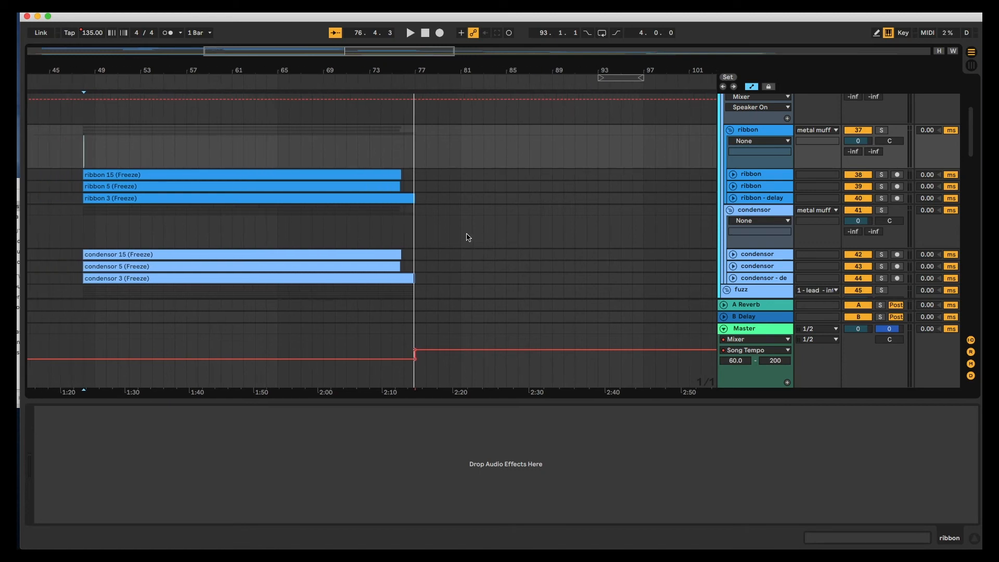
Fold the metal muff and fuzz subgroups within the 1 - lead - intro group
scroll(468, 236, "up", 5)
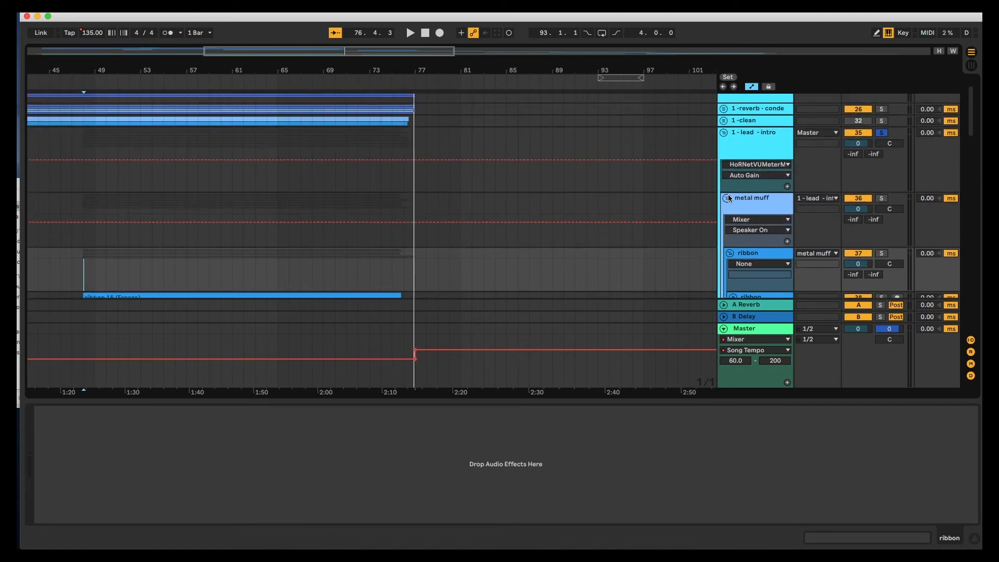
left_click(726, 199)
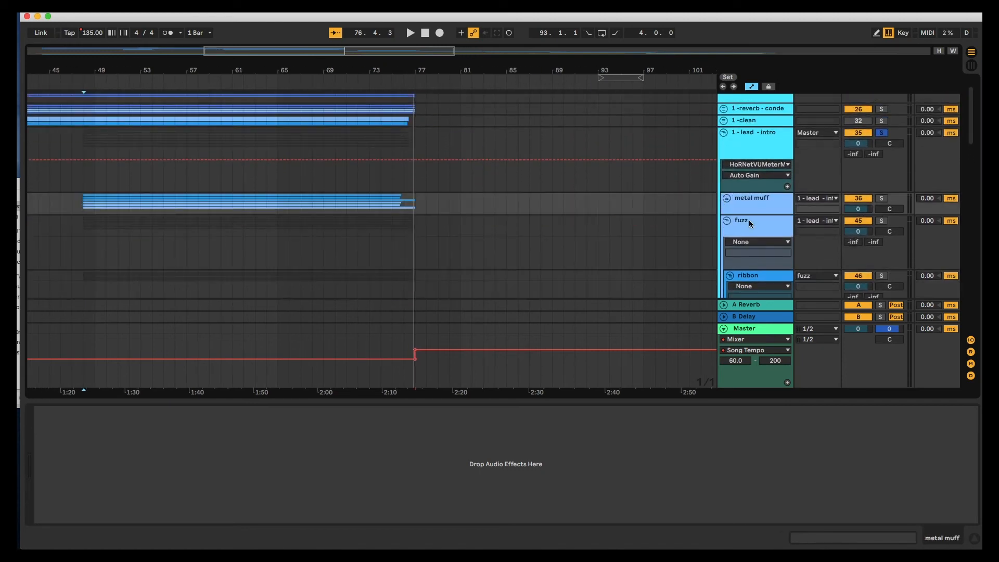
left_click(727, 220)
scroll(646, 190, "down", 2)
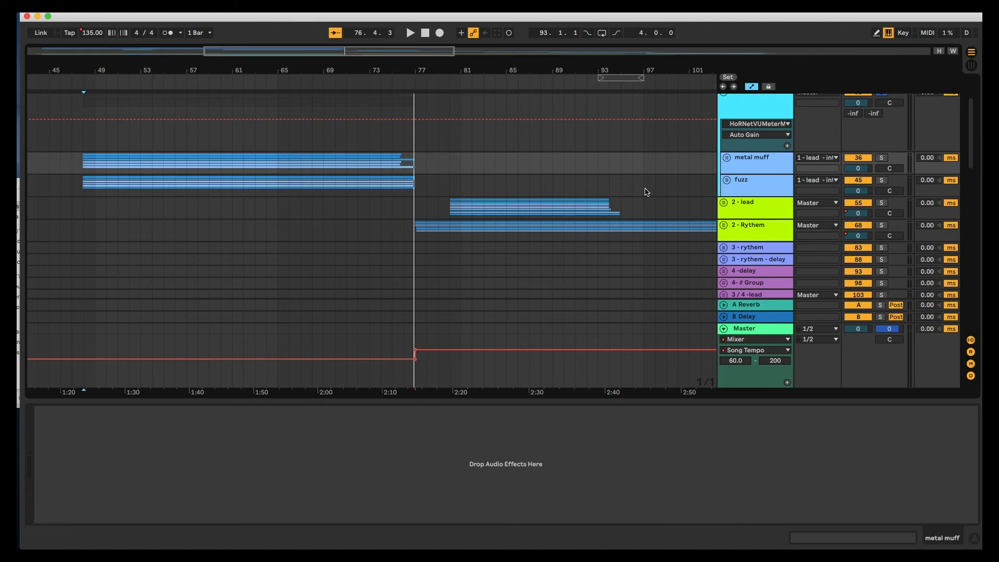
scroll(645, 192, "up", 3)
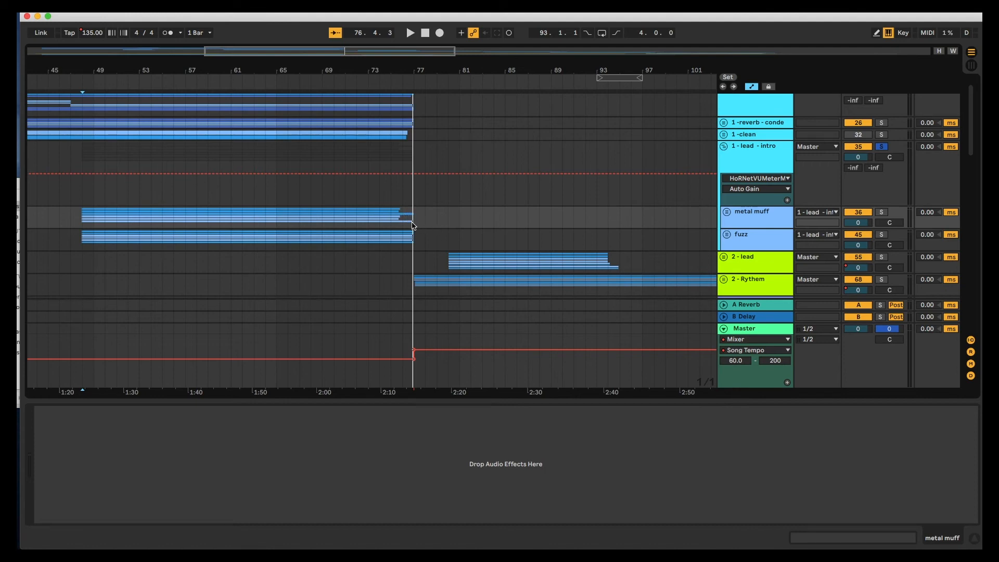
scroll(413, 244, "left", 3)
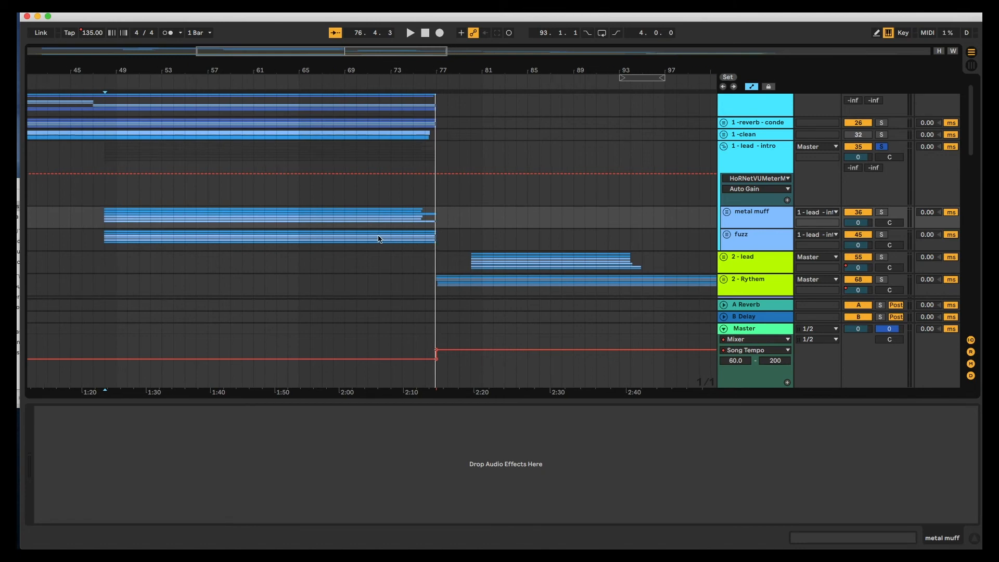
scroll(377, 238, "up", 1)
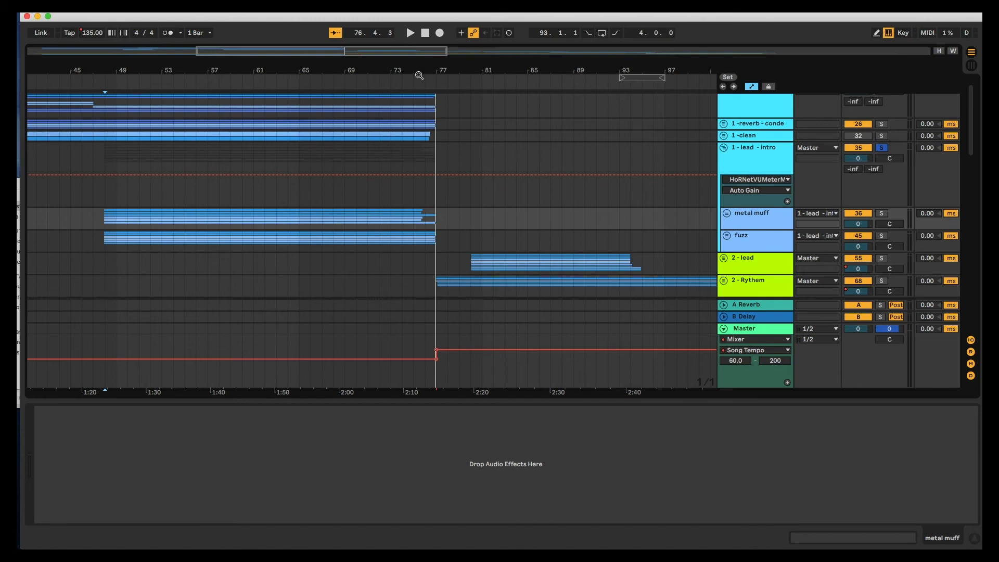
Examine the bass group and its reamp tracks across the full length of the song
left_click_drag(419, 75, 419, 44)
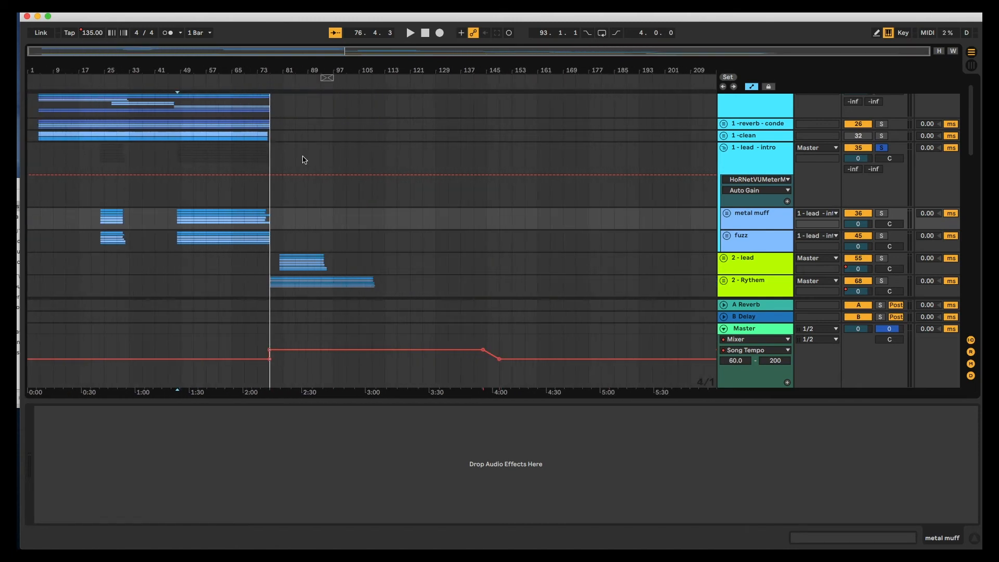
scroll(346, 186, "down", 15)
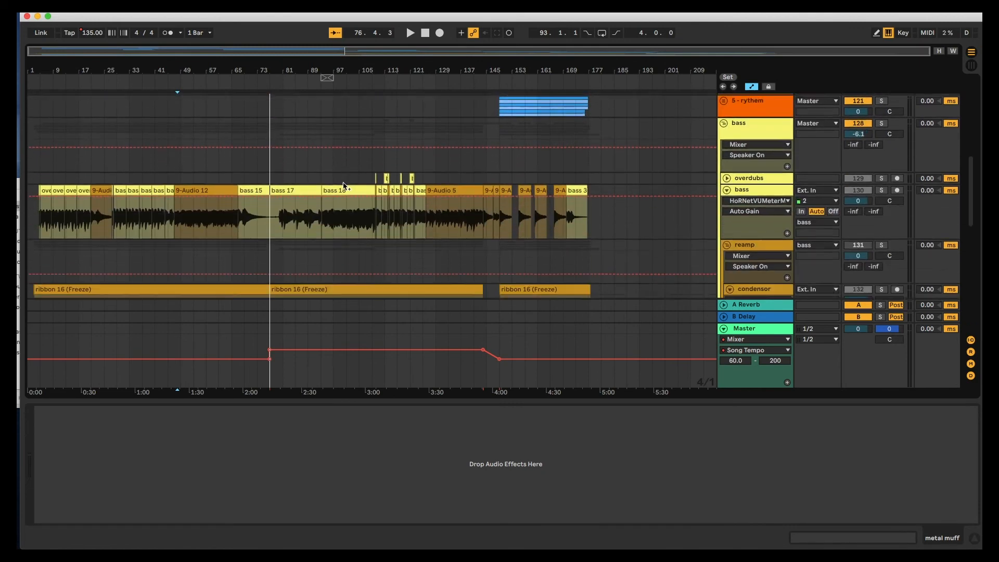
scroll(351, 188, "down", 15)
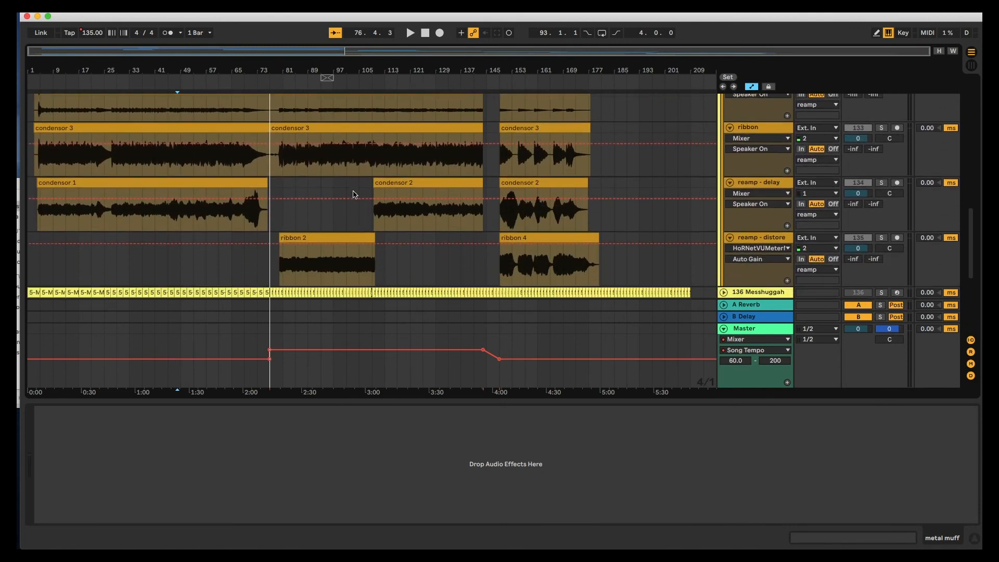
scroll(353, 195, "down", 5)
scroll(353, 193, "up", 15)
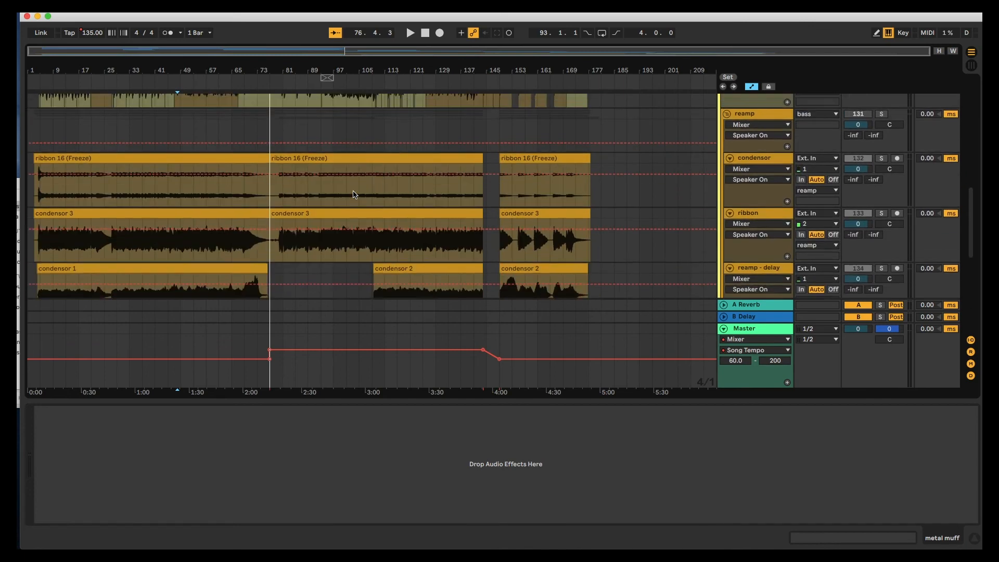
scroll(333, 195, "down", 2)
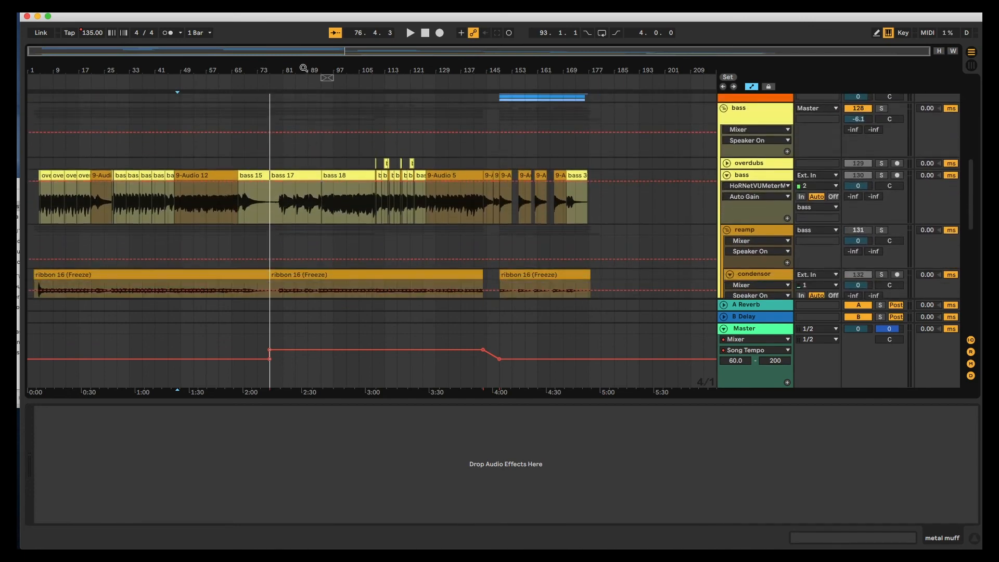
Solo the bass track and play it from bar 47, moving its HoRNet VU meter window clear of the tracks
left_click_drag(303, 68, 299, 246)
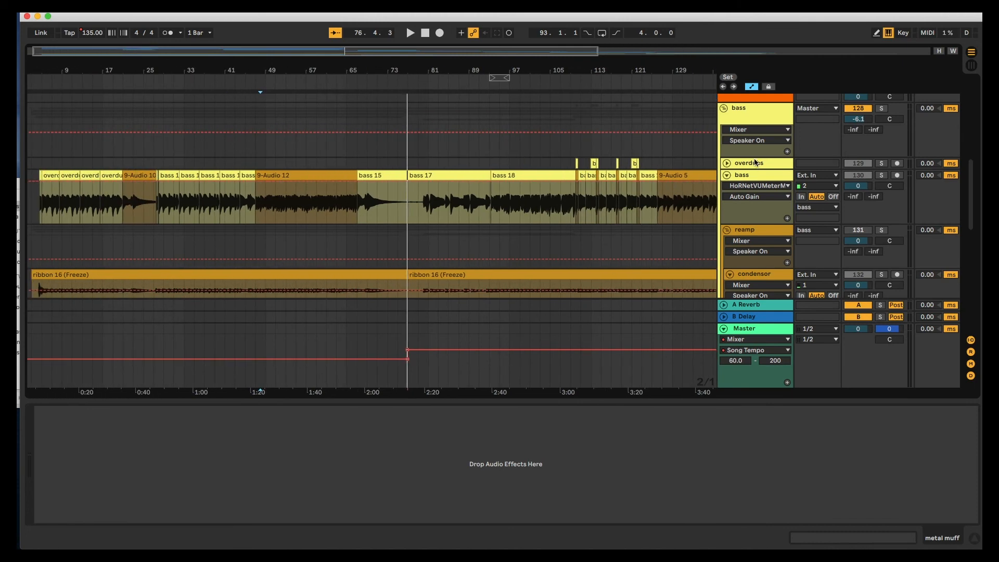
left_click(255, 213)
left_click_drag(491, 126, 489, 476)
left_click(882, 176)
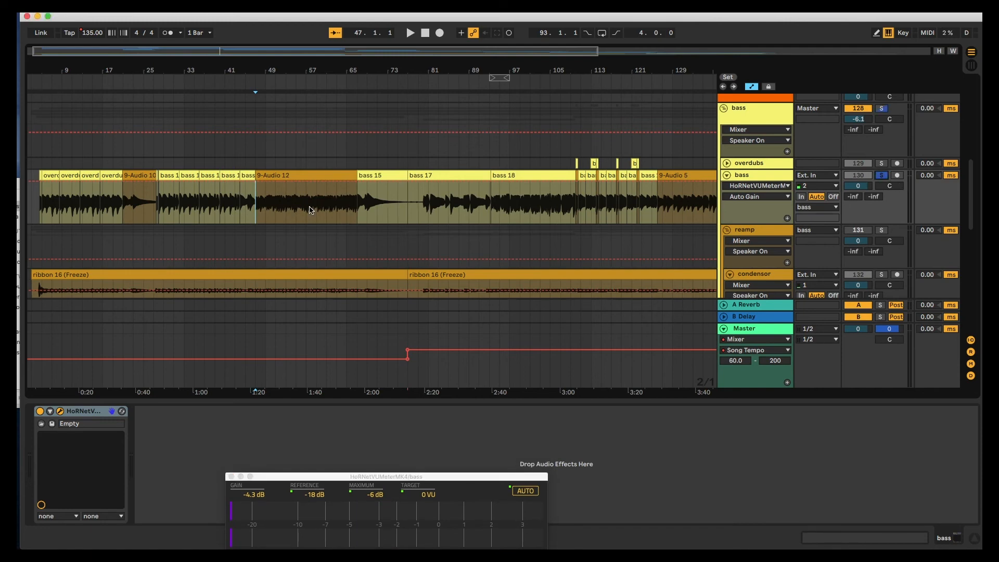
key("space")
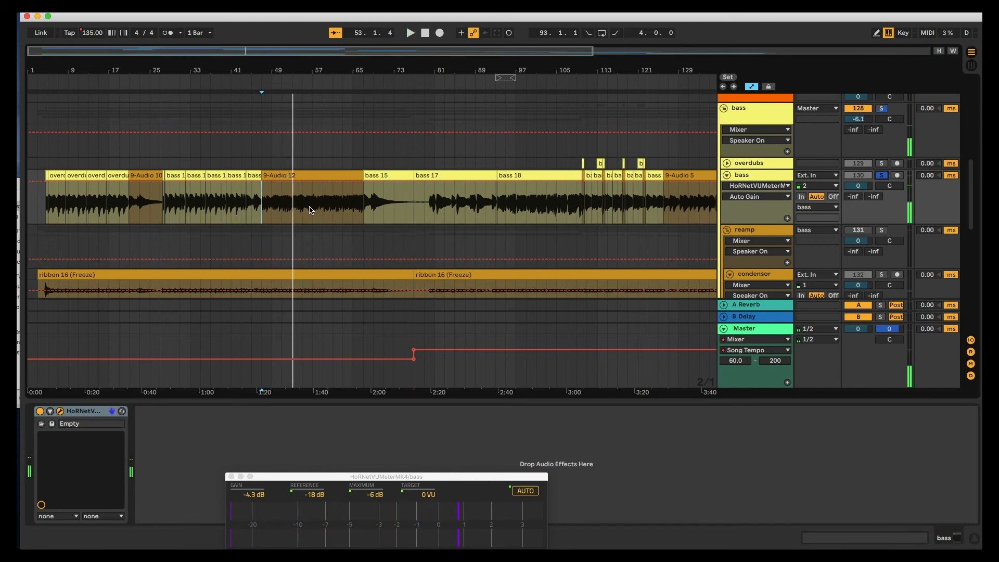
Solo the condensor track of the bass reamp group instead of the ribbon track, and play it from bar 47
scroll(309, 211, "down", 5)
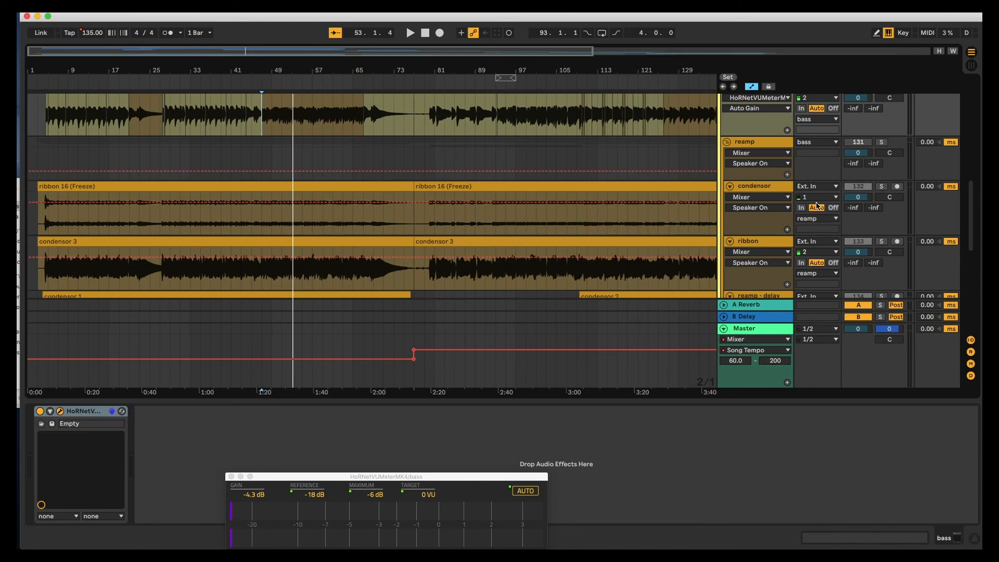
scroll(771, 230, "down", 1)
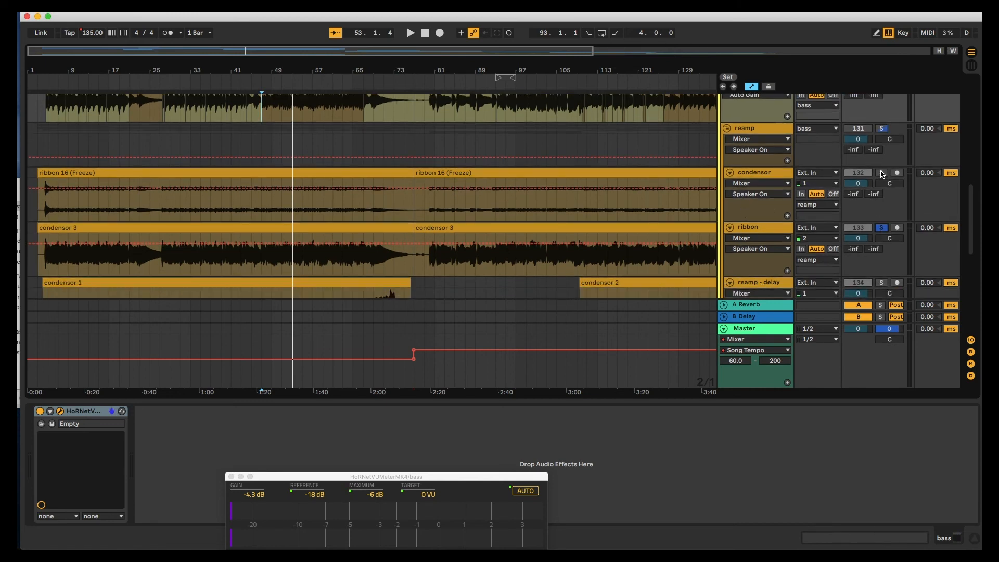
left_click(881, 228)
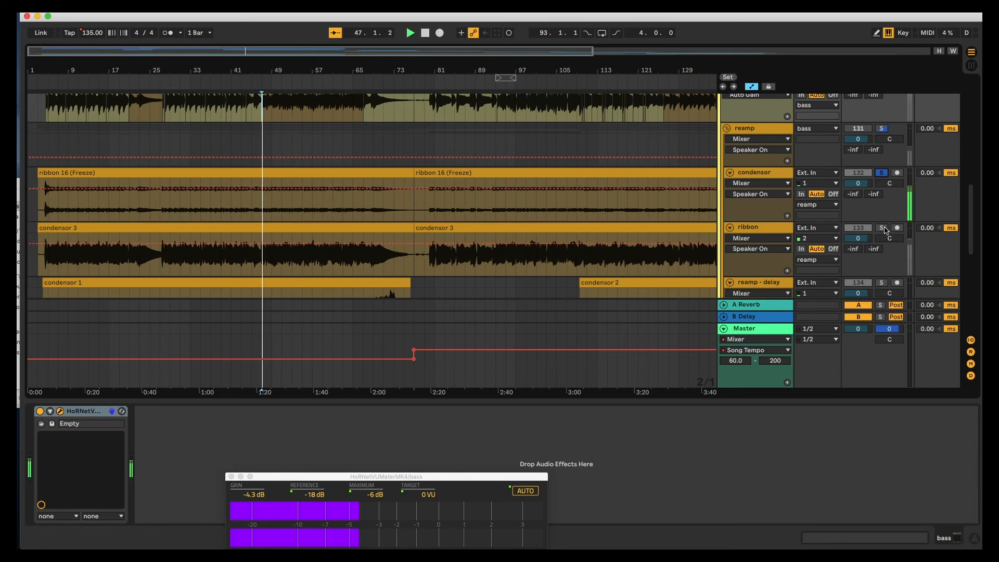
Solo the condensor and ribbon tracks of the bass reamp group in turn and compare their sound from bar 47
key("space")
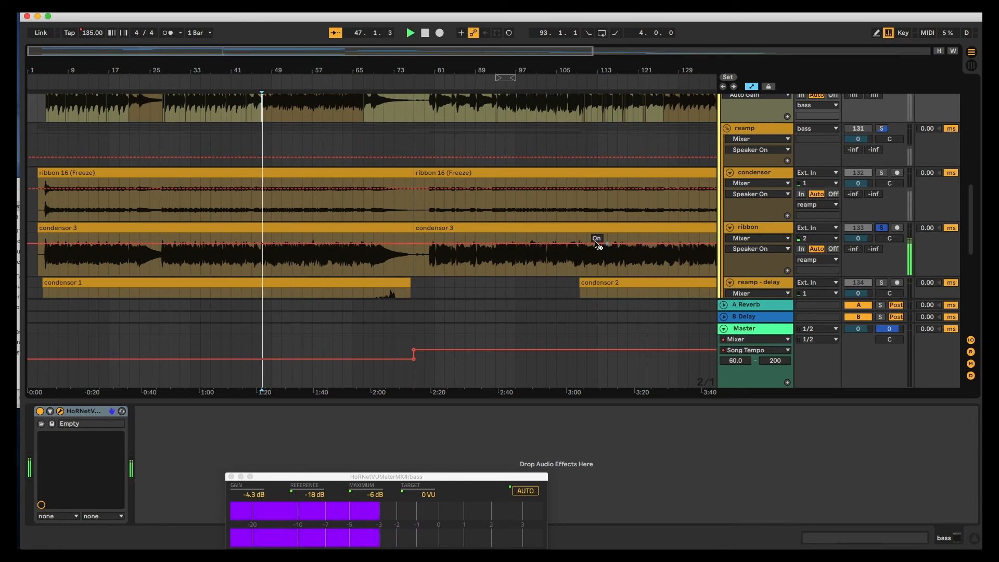
key("space")
scroll(764, 192, "up", 1)
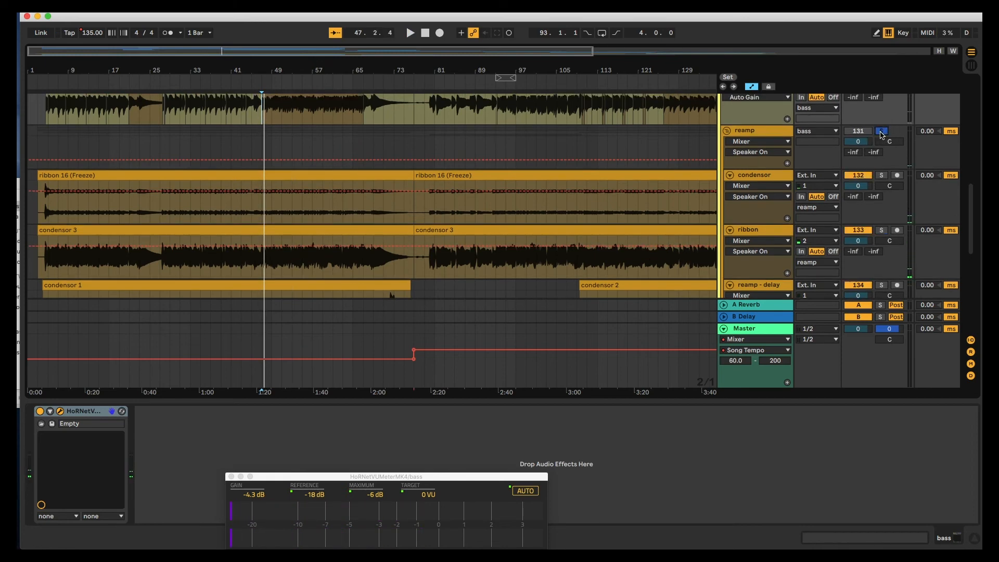
key("space")
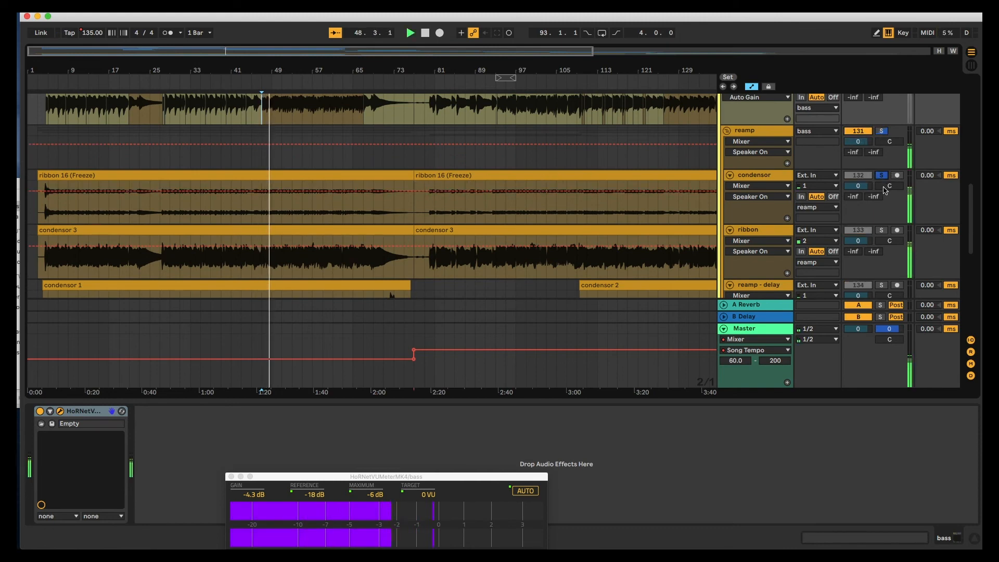
left_click(882, 230)
key("space")
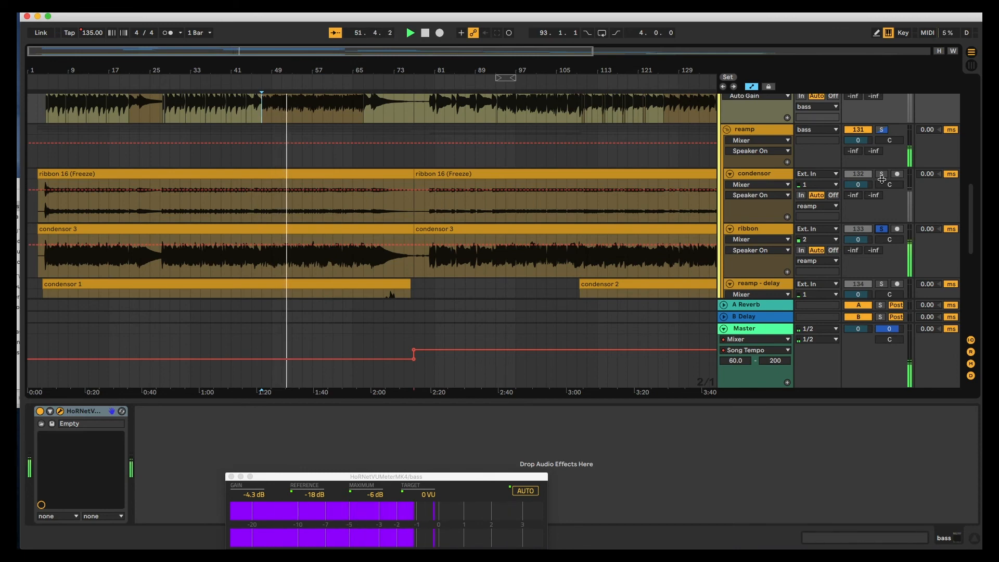
key("space")
Solo the reamp - delay track in the bass reamp group and play it from bar 45
scroll(650, 181, "down", 4)
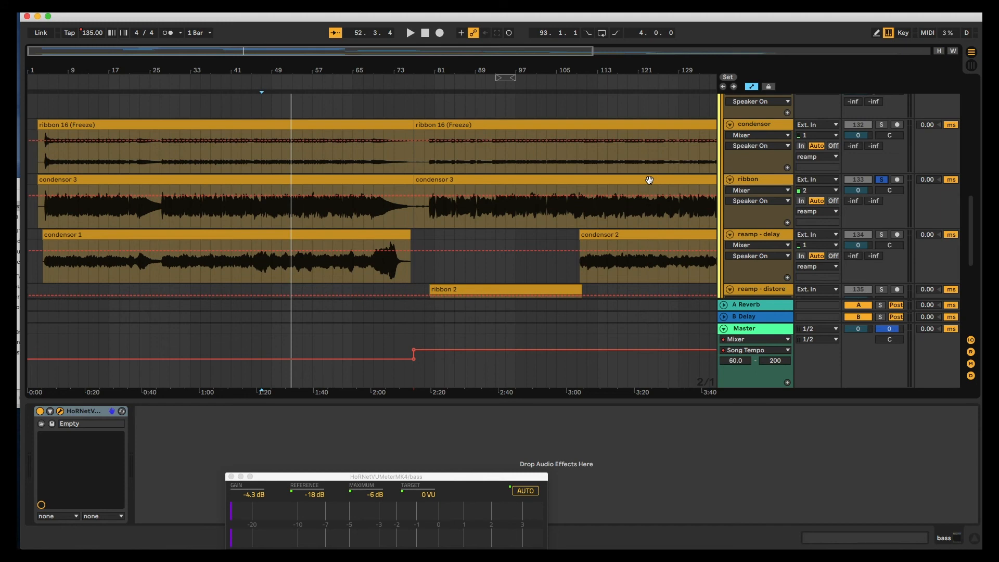
scroll(649, 179, "down", 5)
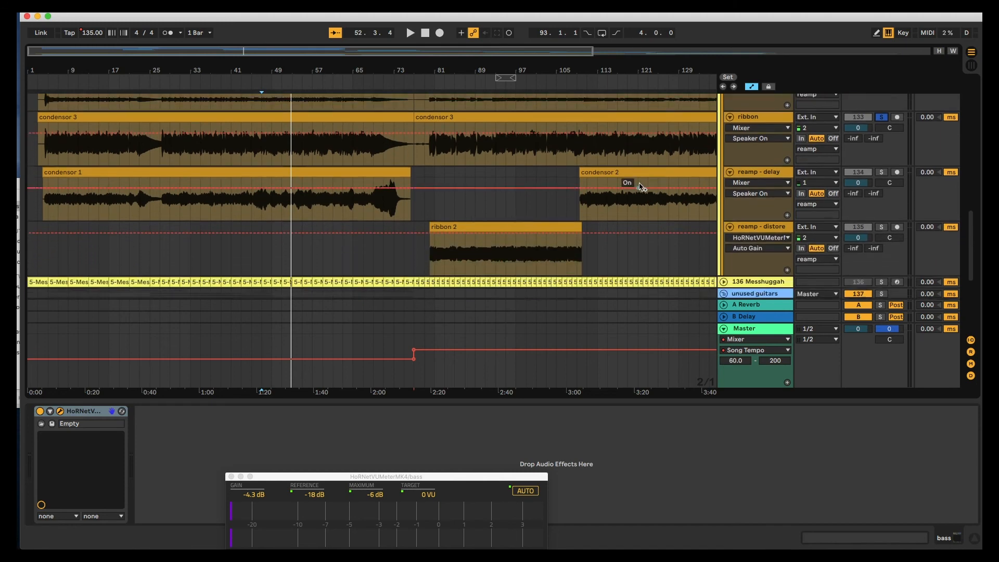
scroll(630, 184, "up", 2)
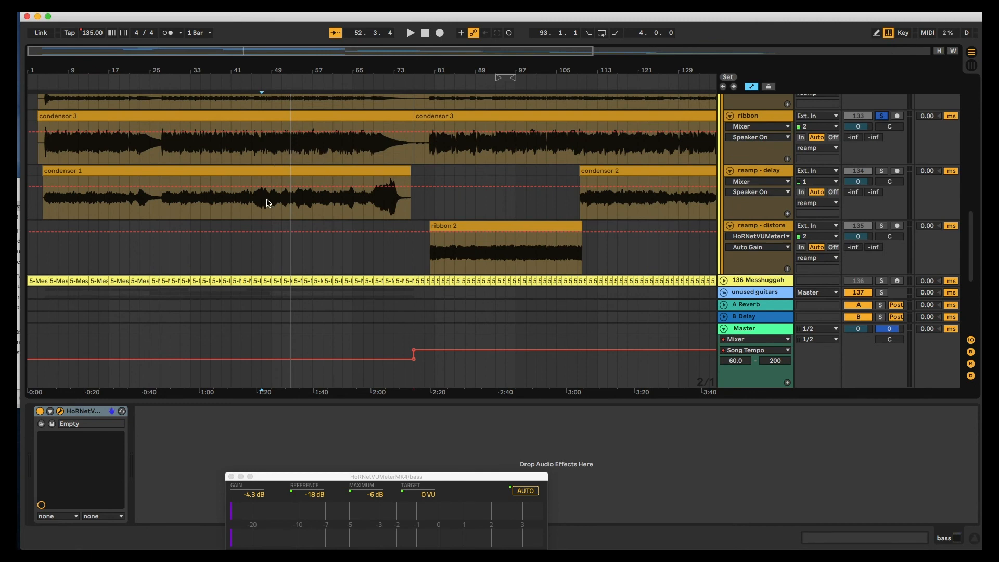
left_click(252, 209)
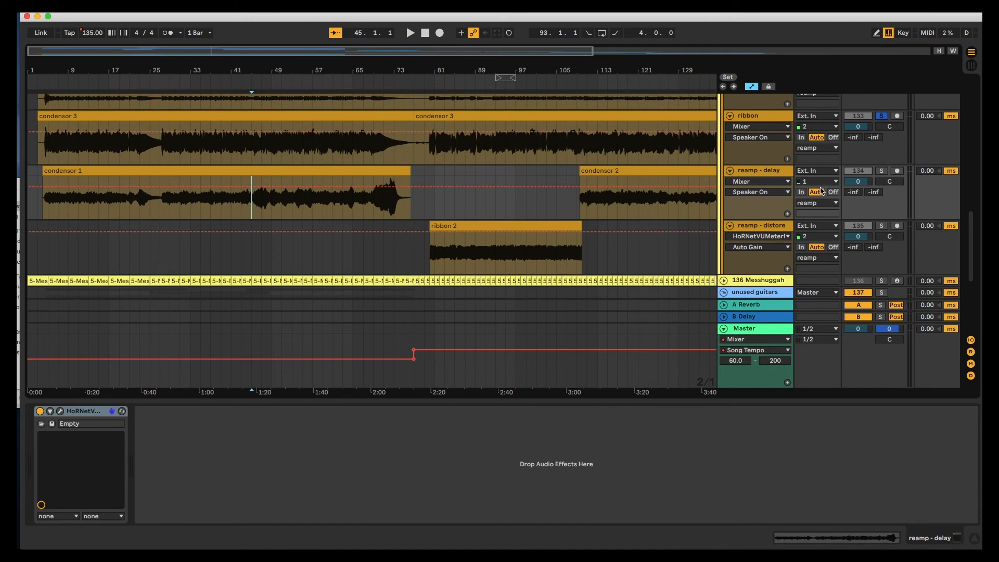
left_click(881, 170)
key("space")
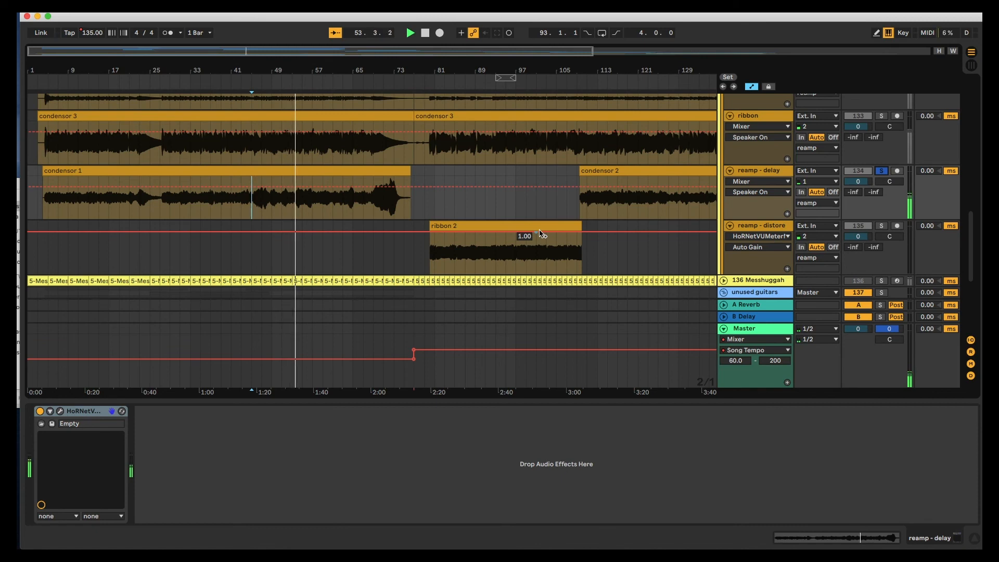
key("space")
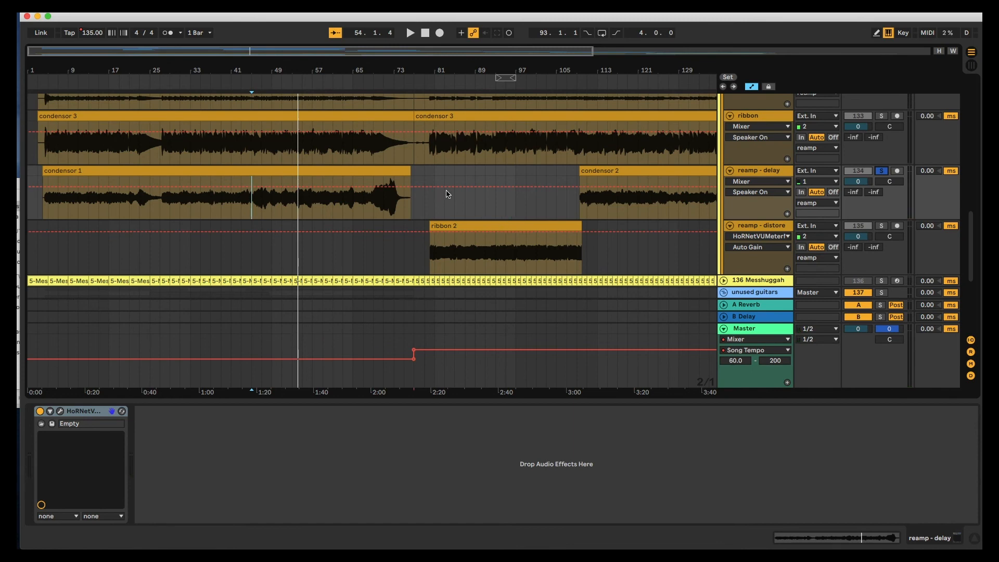
Solo the reamp - distored bass track and play it from the start of its ribbon 2 clip at bar 80
left_click_drag(450, 67, 425, 269)
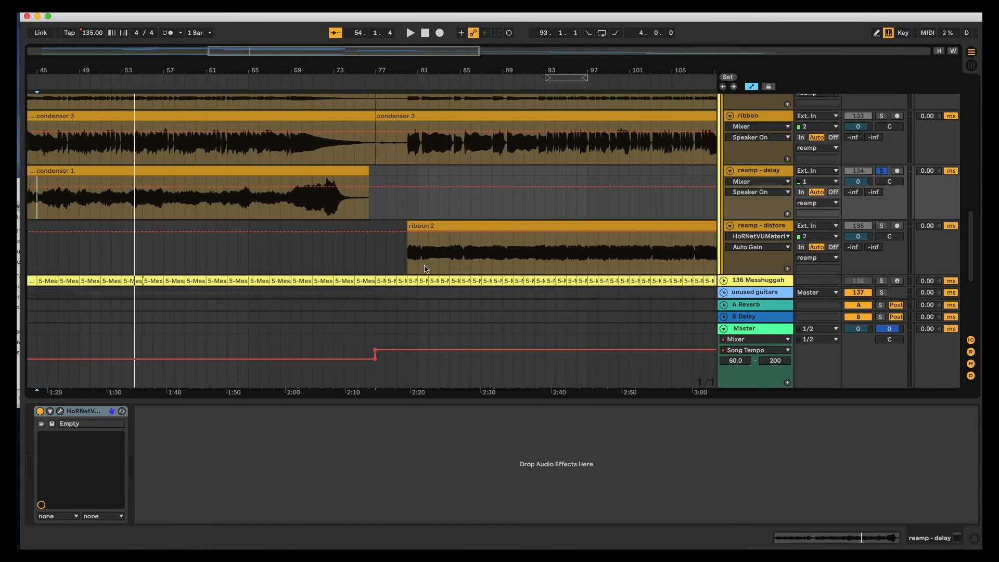
left_click(408, 255)
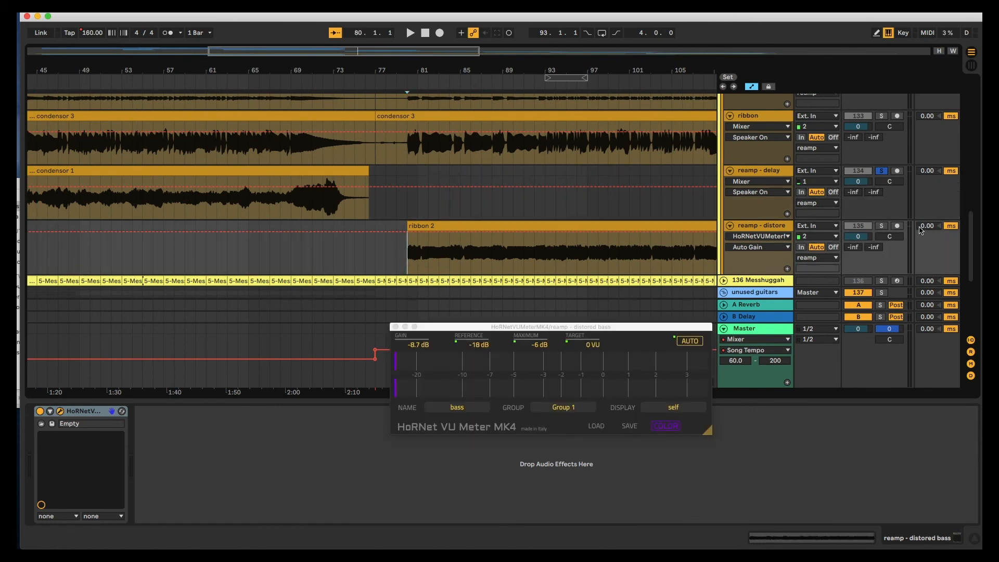
left_click(882, 225)
scroll(507, 237, "right", 5)
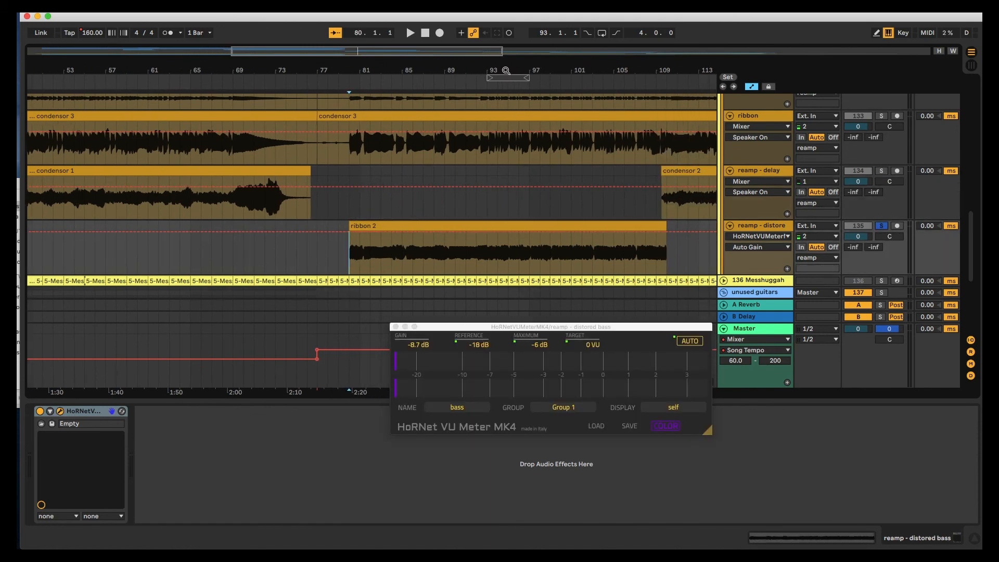
left_click_drag(506, 70, 505, 66)
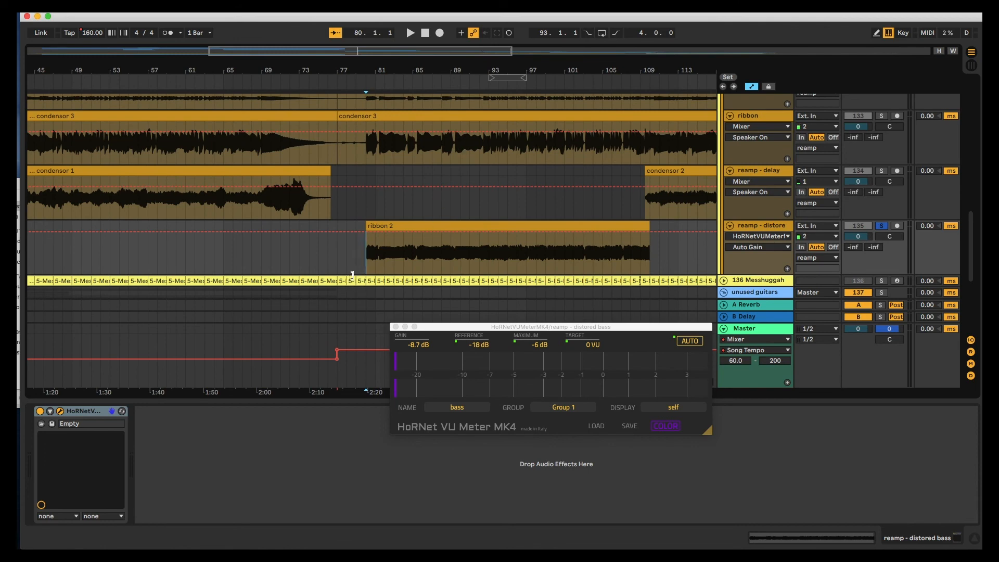
key("space")
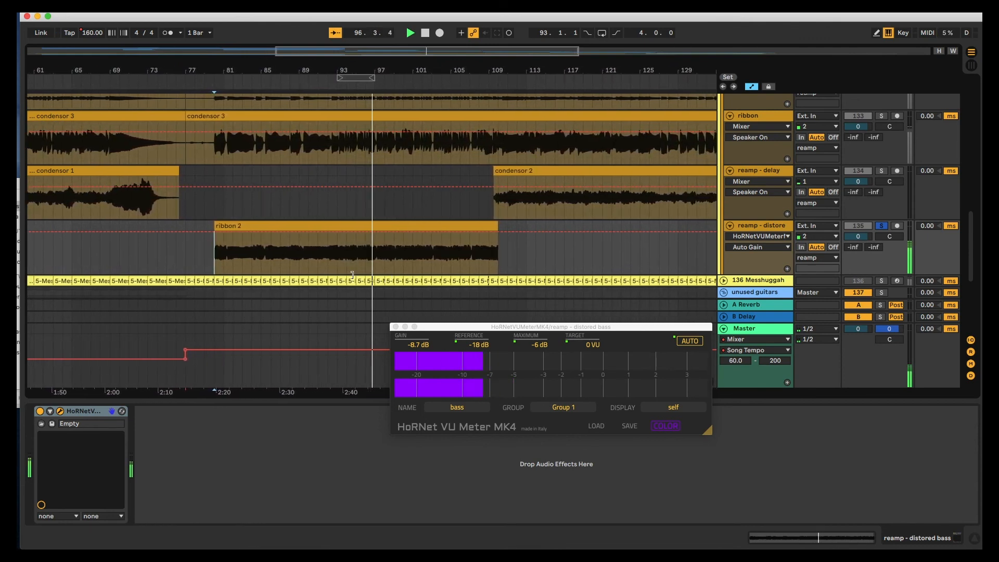
key("space")
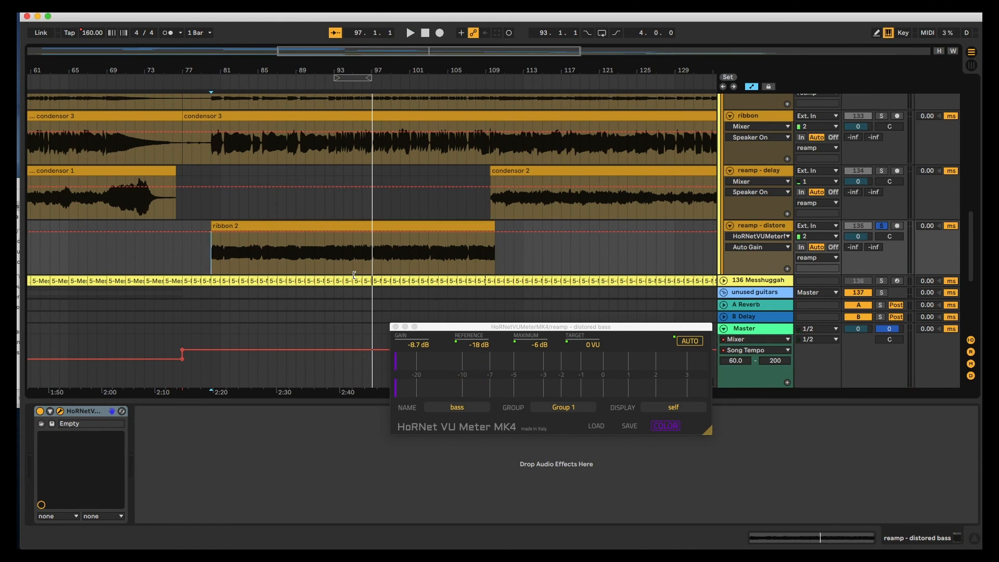
Fold the reamp - delay, reamp - distored bass, ribbon and condensor tracks, along with their reamp group
left_click(732, 172)
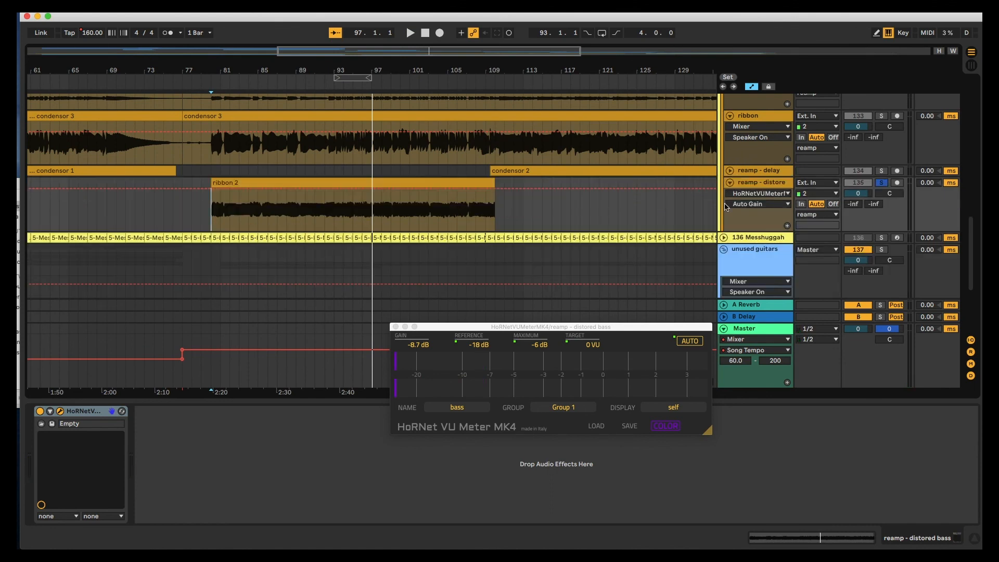
left_click(731, 182)
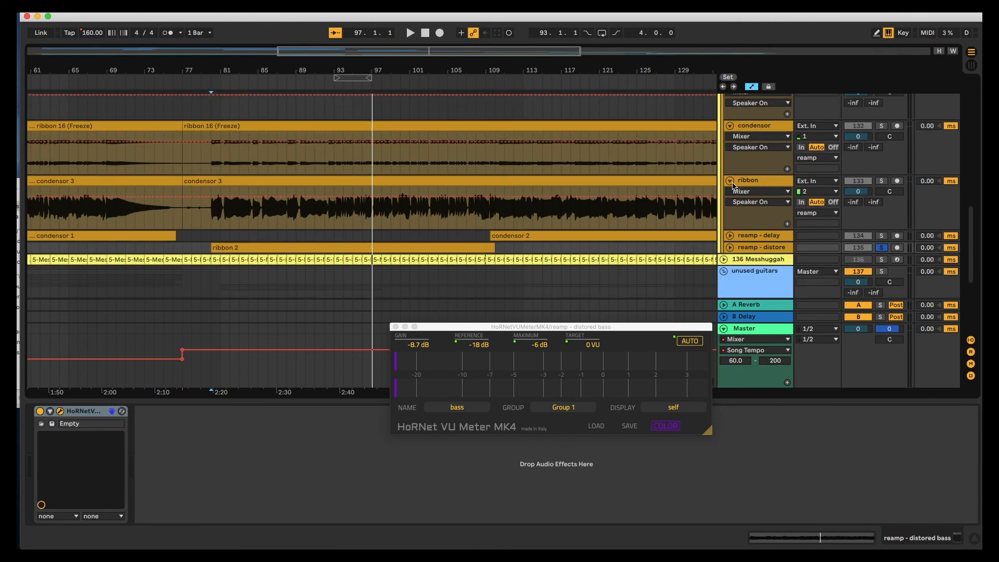
left_click(730, 181)
left_click(729, 125)
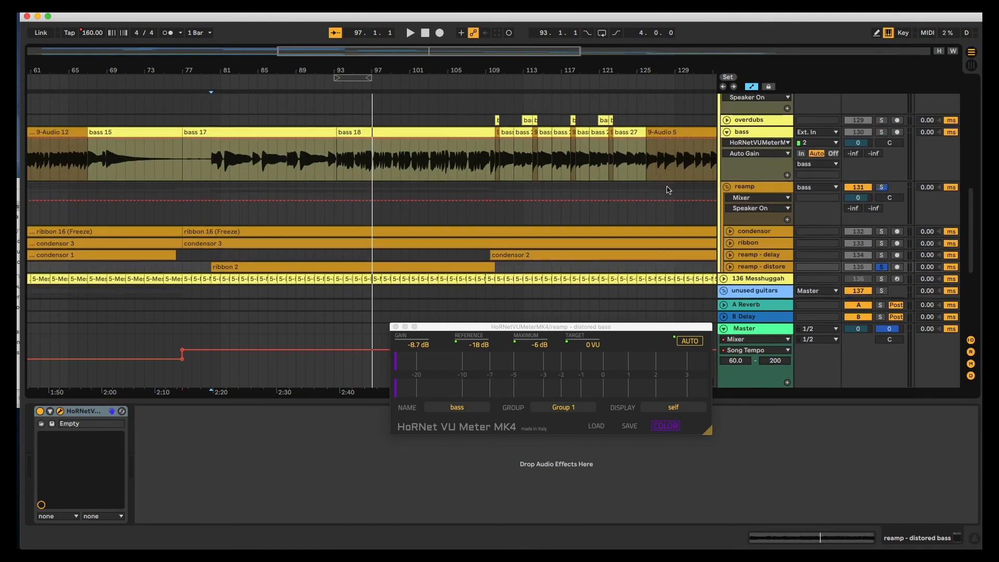
left_click(727, 186)
Fold the bass track, the bass group and the 1 - lead - intro group
scroll(650, 187, "up", 2)
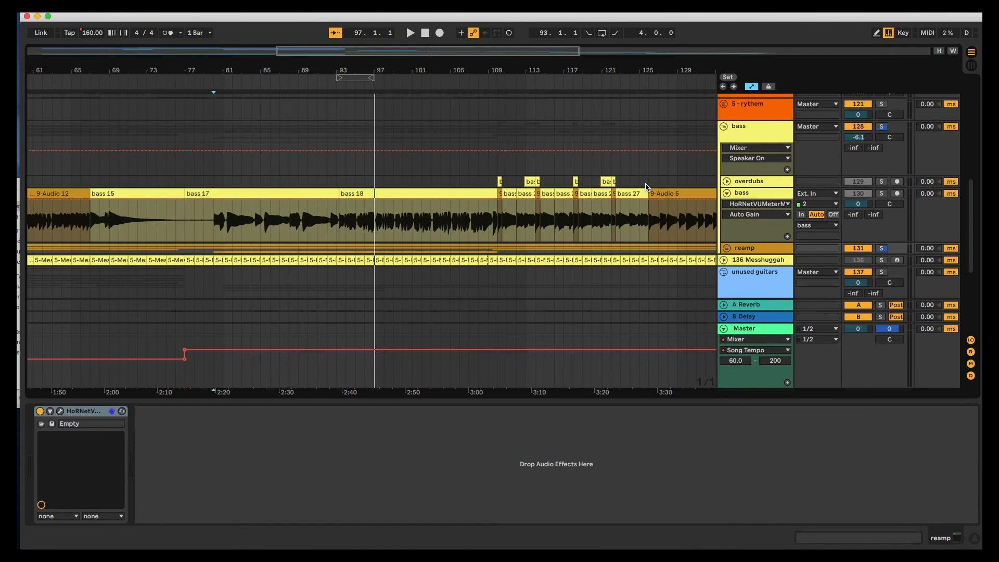
left_click(727, 194)
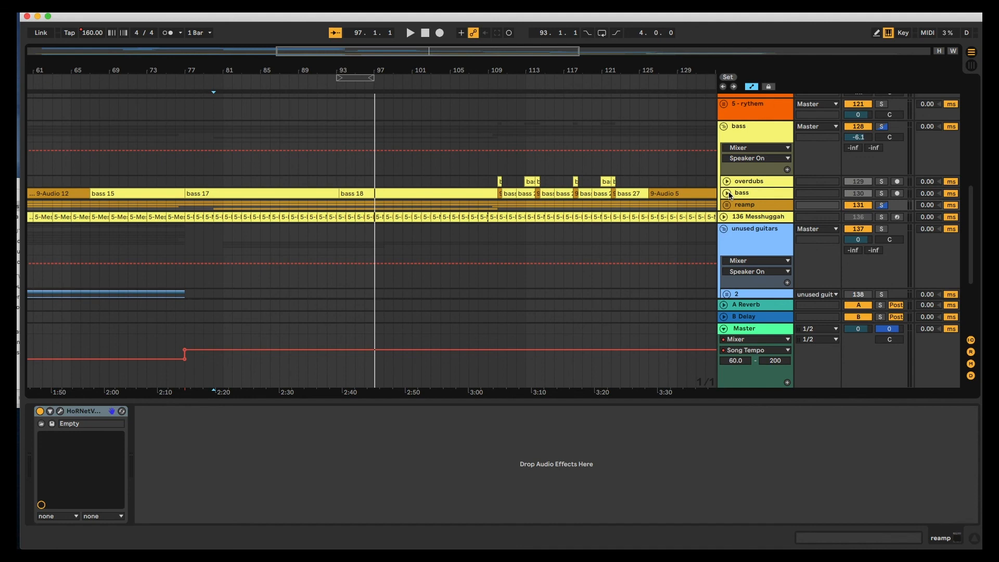
left_click(724, 127)
scroll(588, 151, "up", 10)
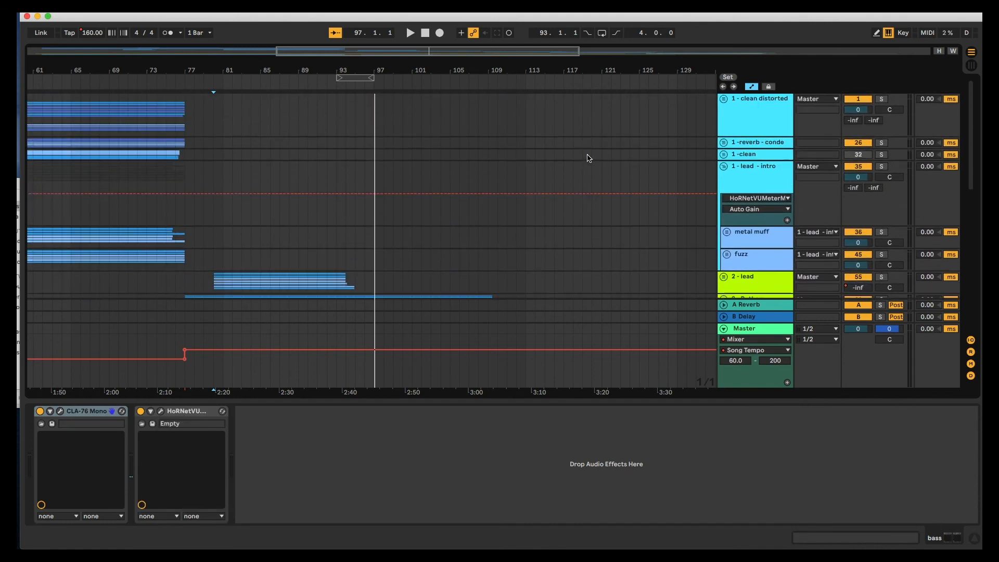
left_click(723, 167)
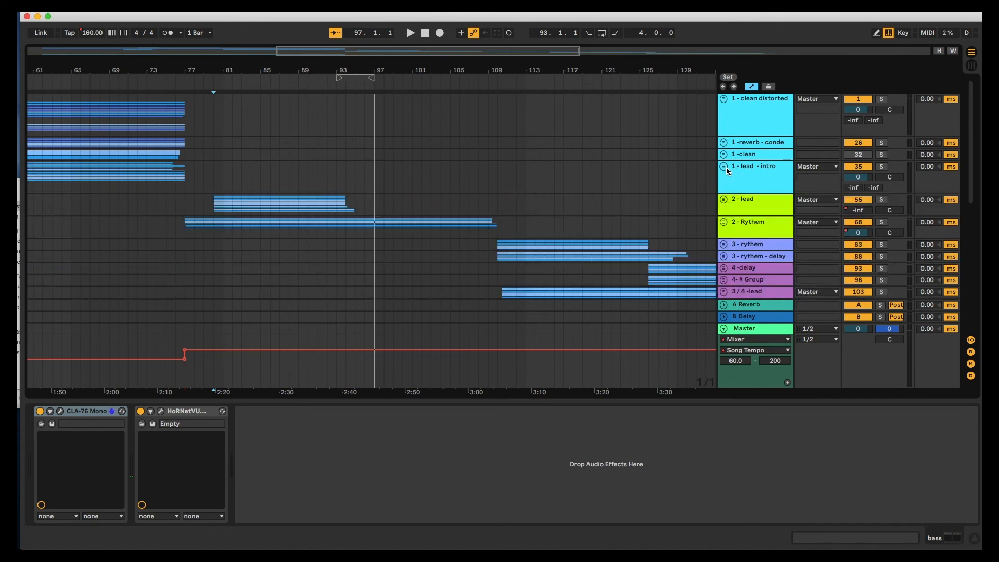
Examine the folded guitar and bass groups across the full length of the song arrangement
scroll(626, 179, "down", 5)
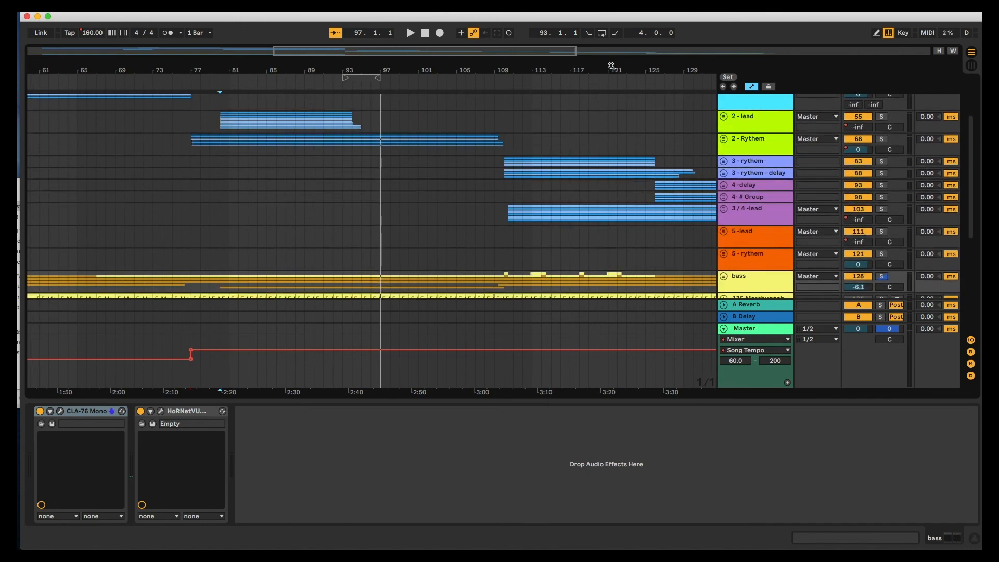
left_click_drag(611, 65, 400, 42)
scroll(426, 145, "up", 3)
scroll(427, 145, "up", 2)
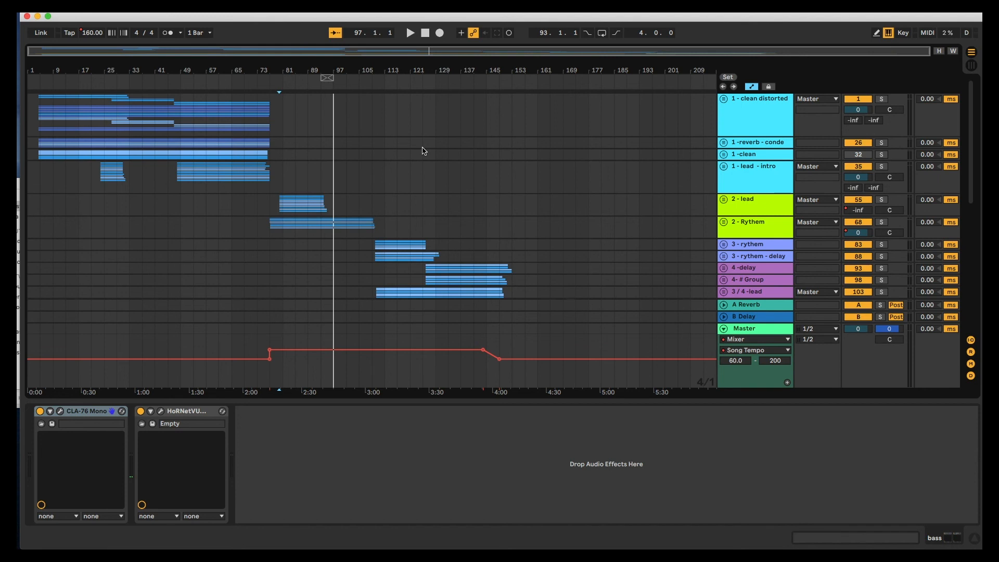
scroll(419, 167, "down", 1)
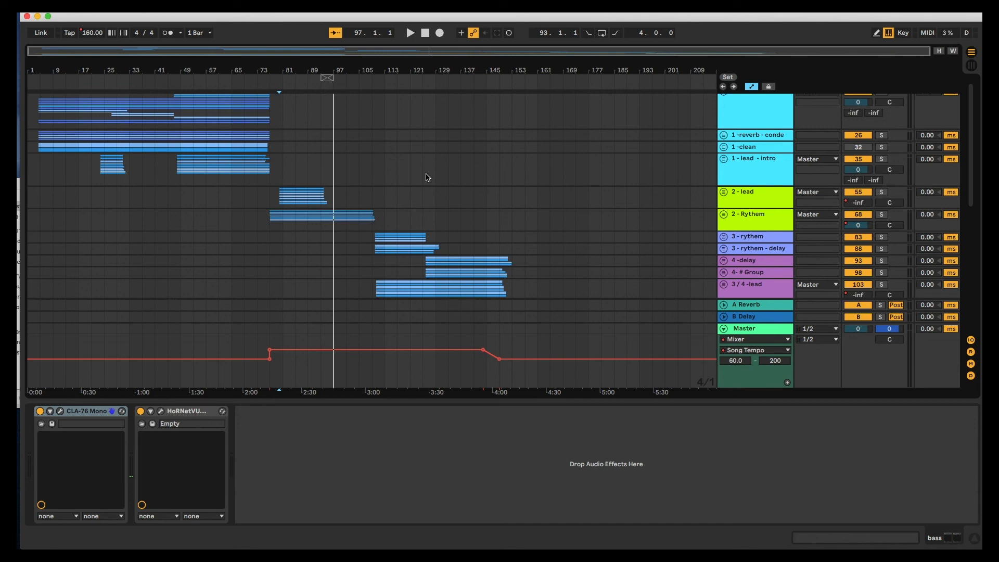
scroll(427, 178, "up", 1)
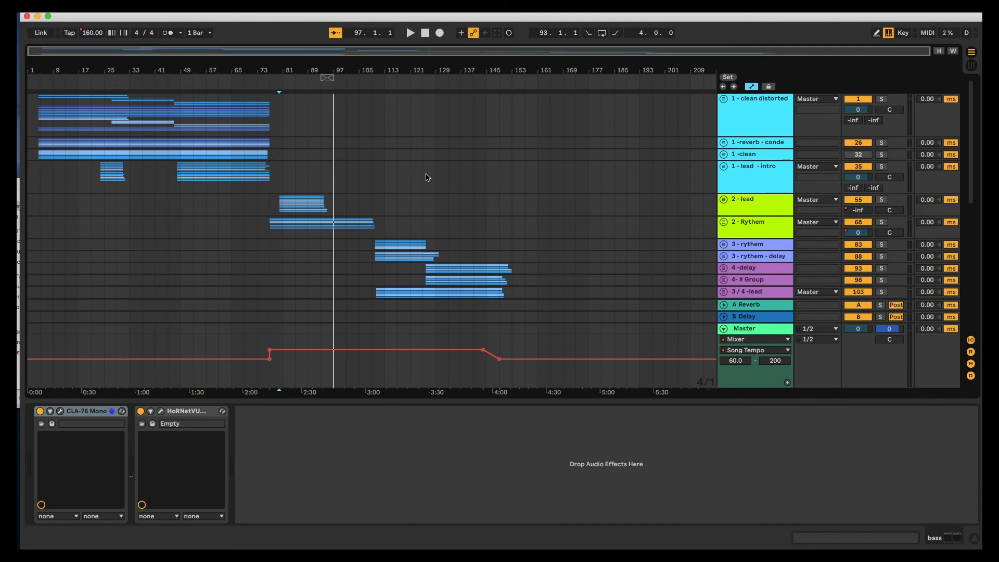
scroll(401, 183, "down", 6)
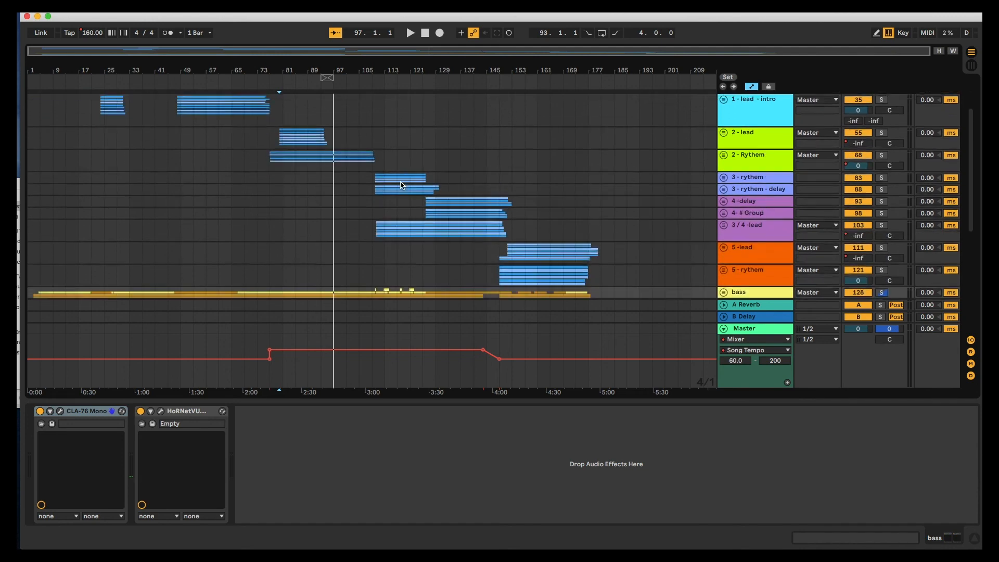
scroll(401, 185, "up", 6)
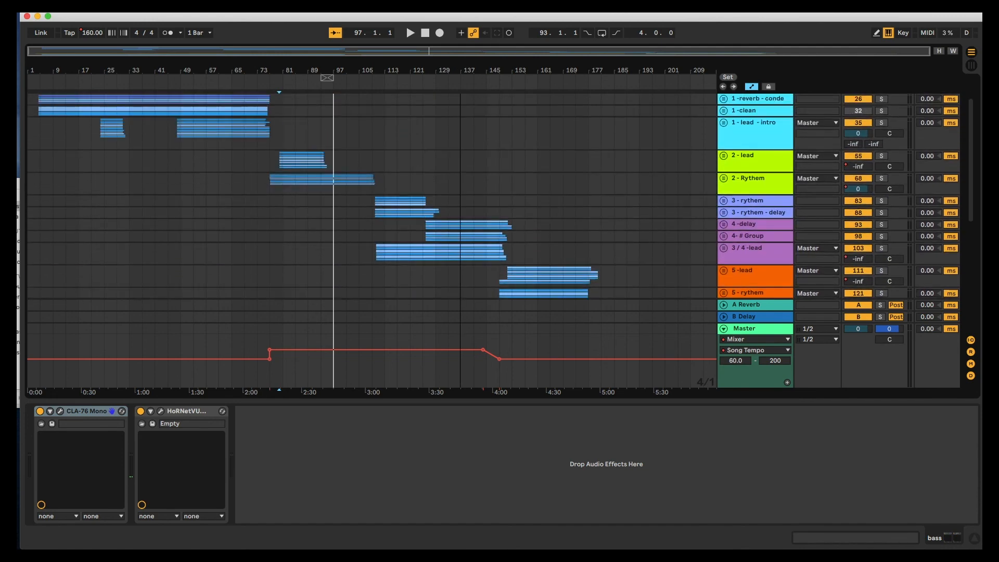
scroll(471, 105, "down", 5)
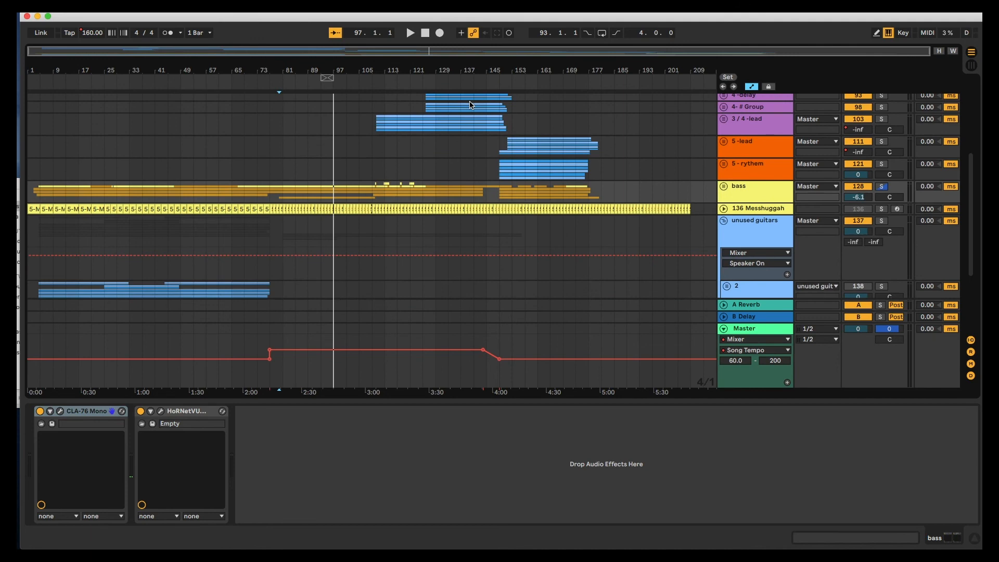
Fold the unused guitars group below the 136 Messhuggah track and review the track groups
scroll(475, 151, "down", 8)
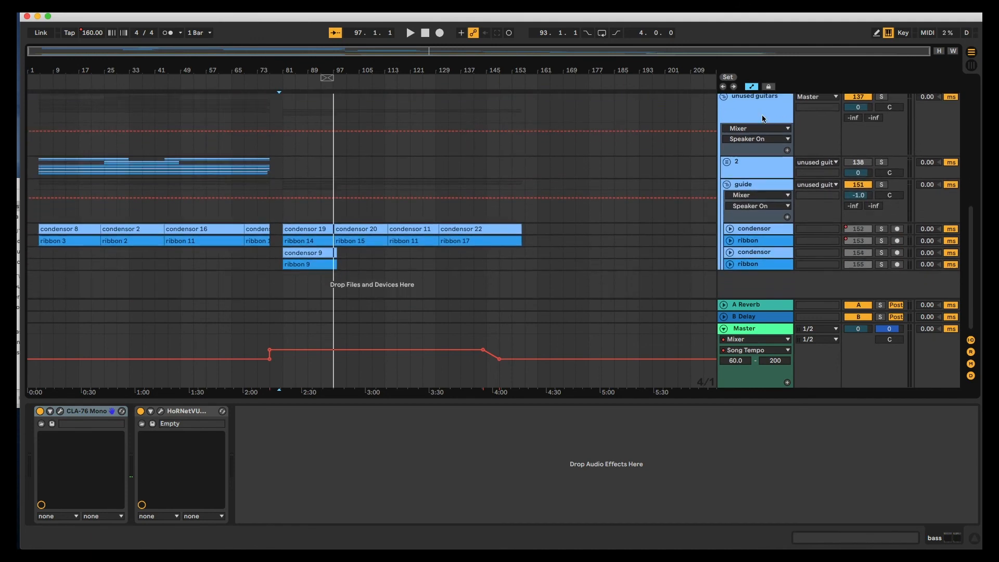
left_click(724, 97)
scroll(656, 152, "up", 12)
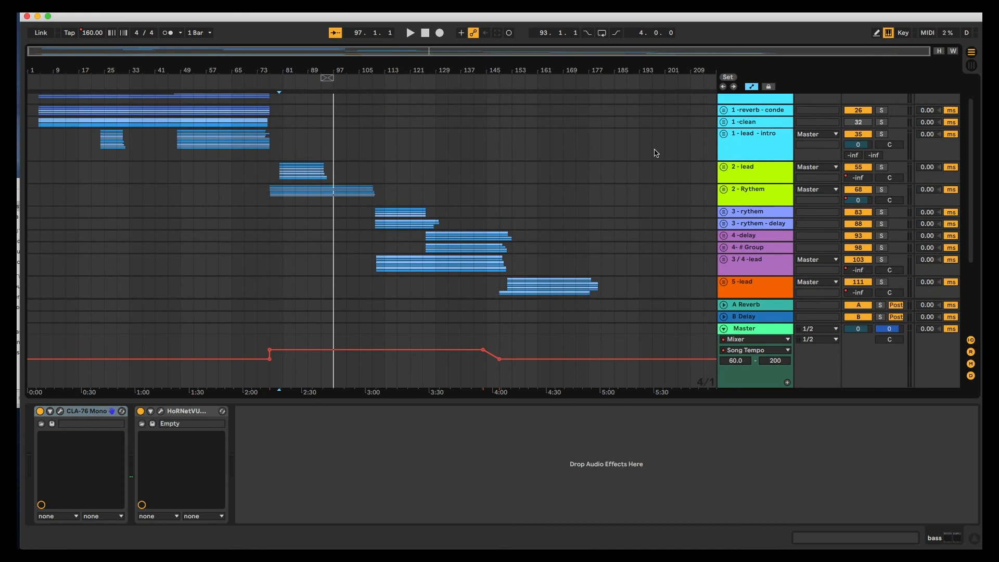
scroll(656, 152, "down", 8)
scroll(656, 155, "down", 2)
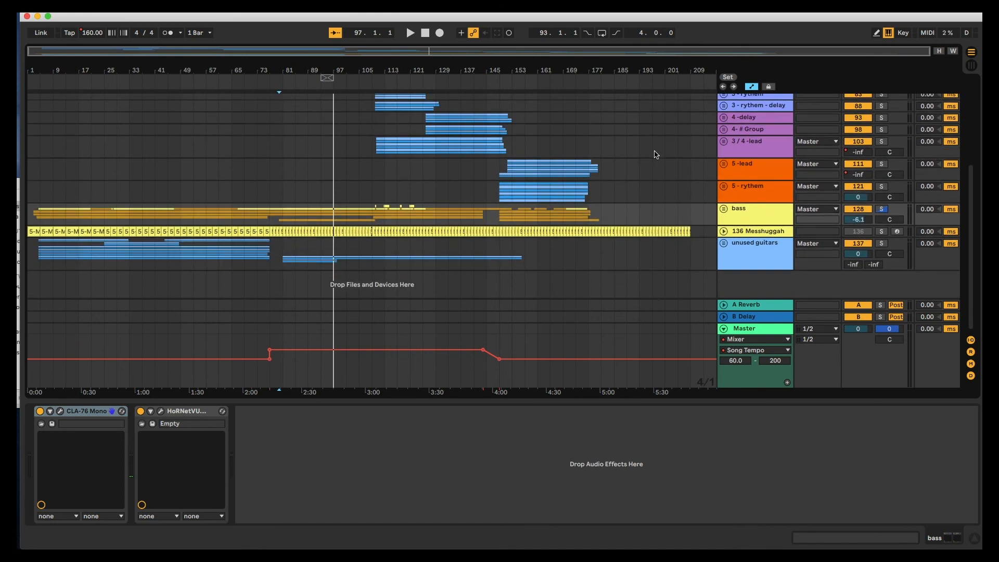